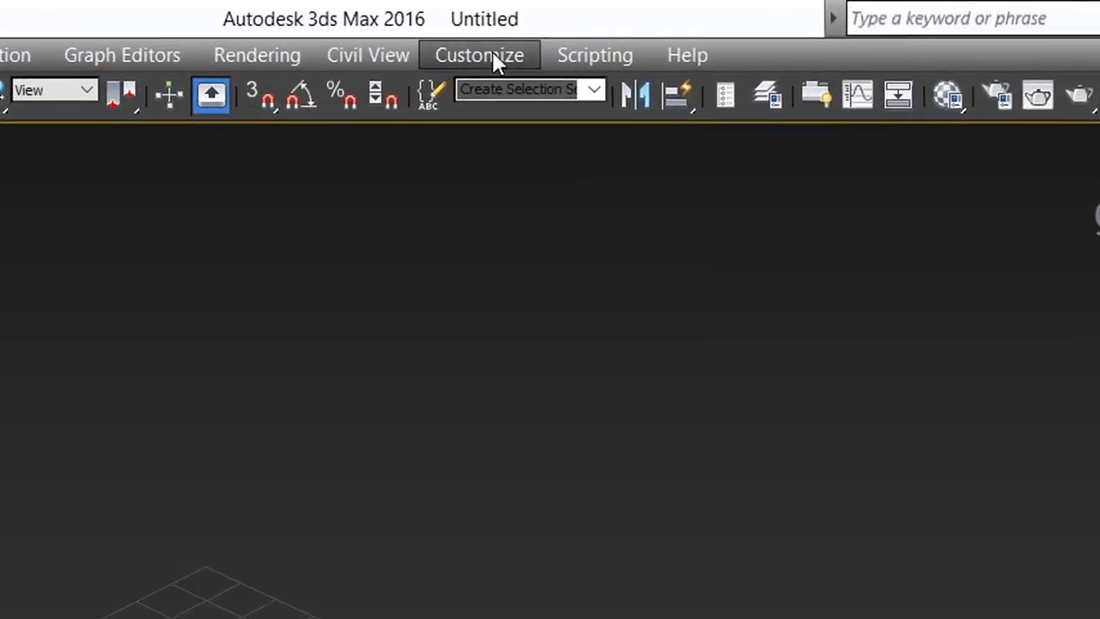
# Load the Artalasky.kbdx keyboard shortcut file into Customize User Interface.
pyautogui.click(507, 25)
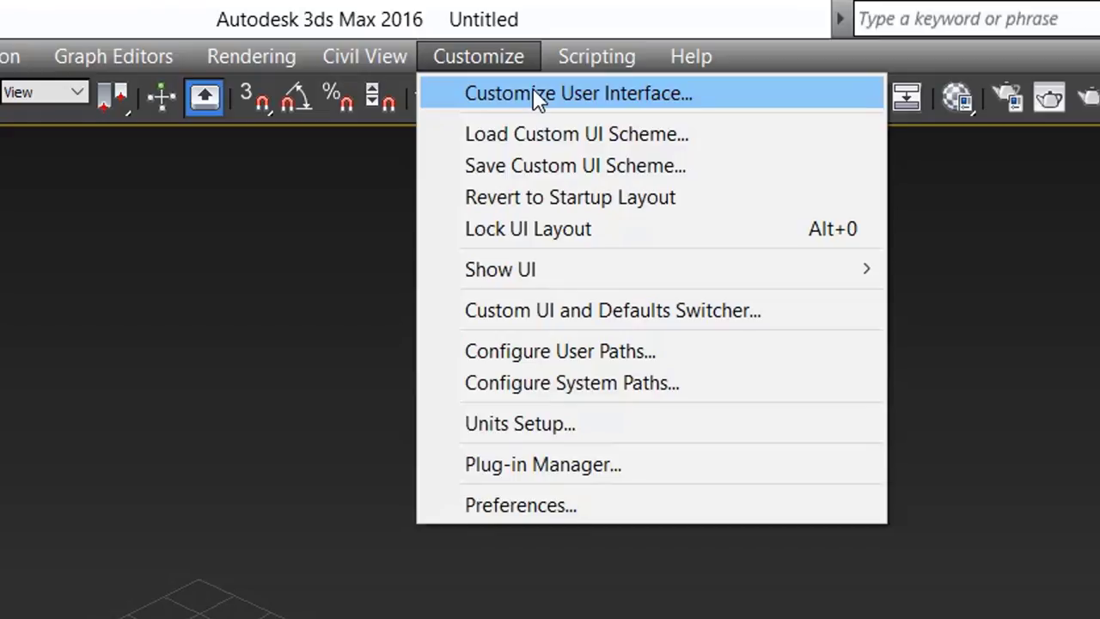
pyautogui.click(539, 96)
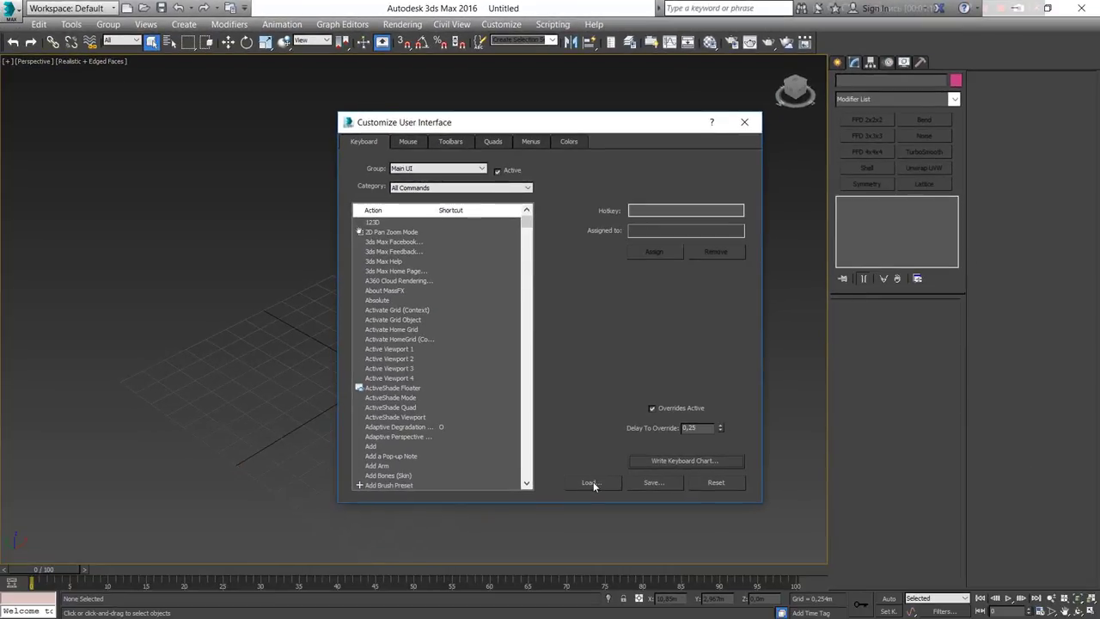
pyautogui.click(590, 482)
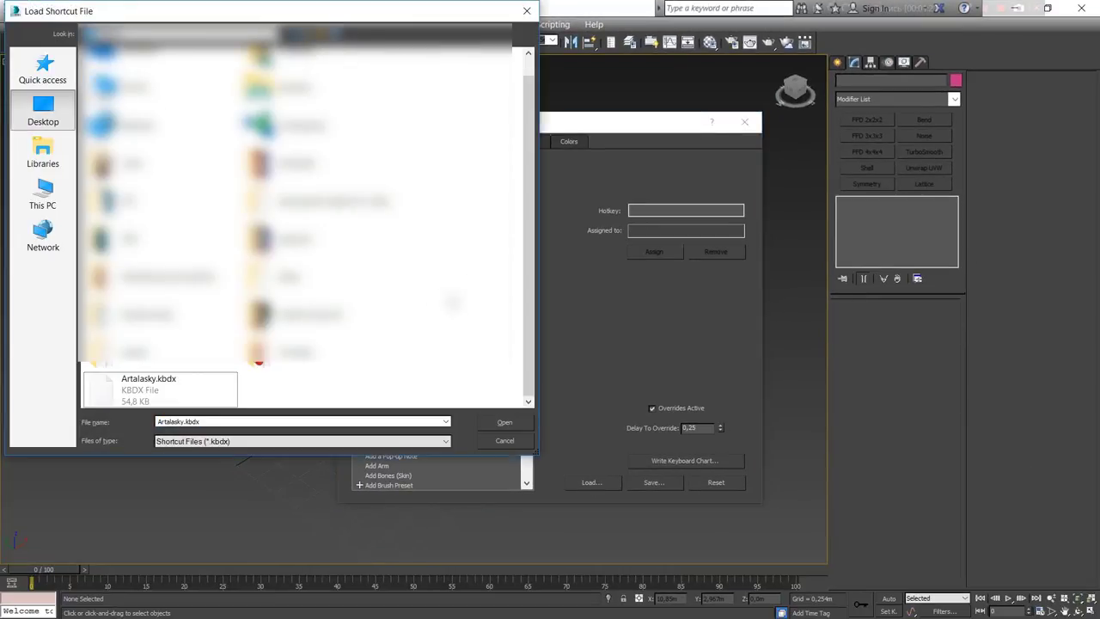
pyautogui.click(158, 391)
pyautogui.doubleClick(158, 391)
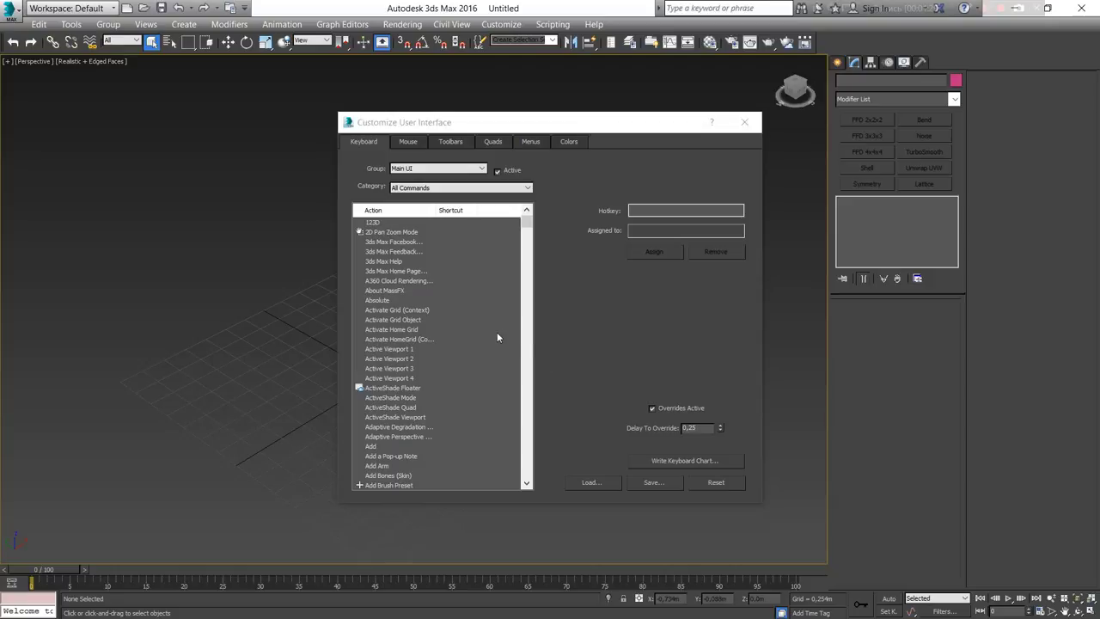
# Try assigning Ctrl+G to Active Viewport 2 under All Commands, then close the dialog.
pyautogui.click(483, 232)
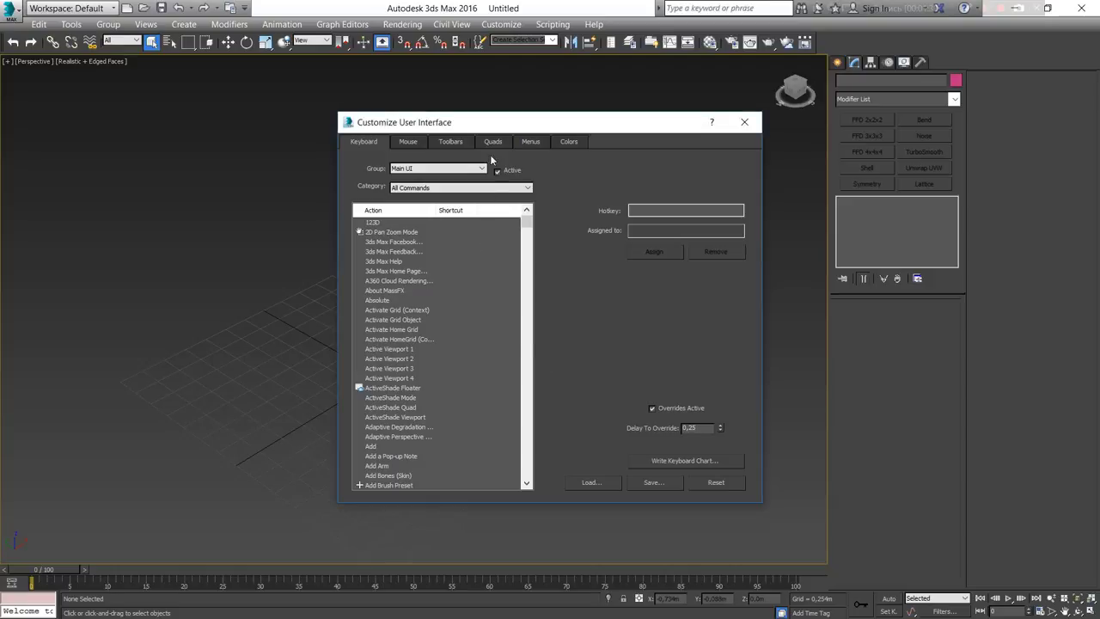
pyautogui.click(450, 172)
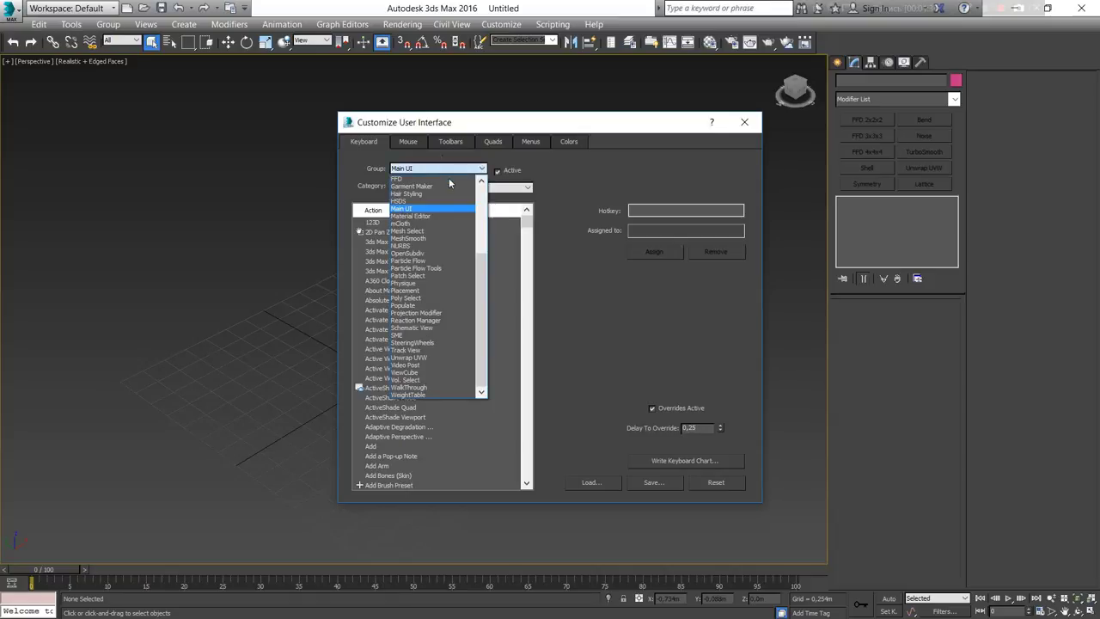
pyautogui.click(620, 294)
pyautogui.click(519, 188)
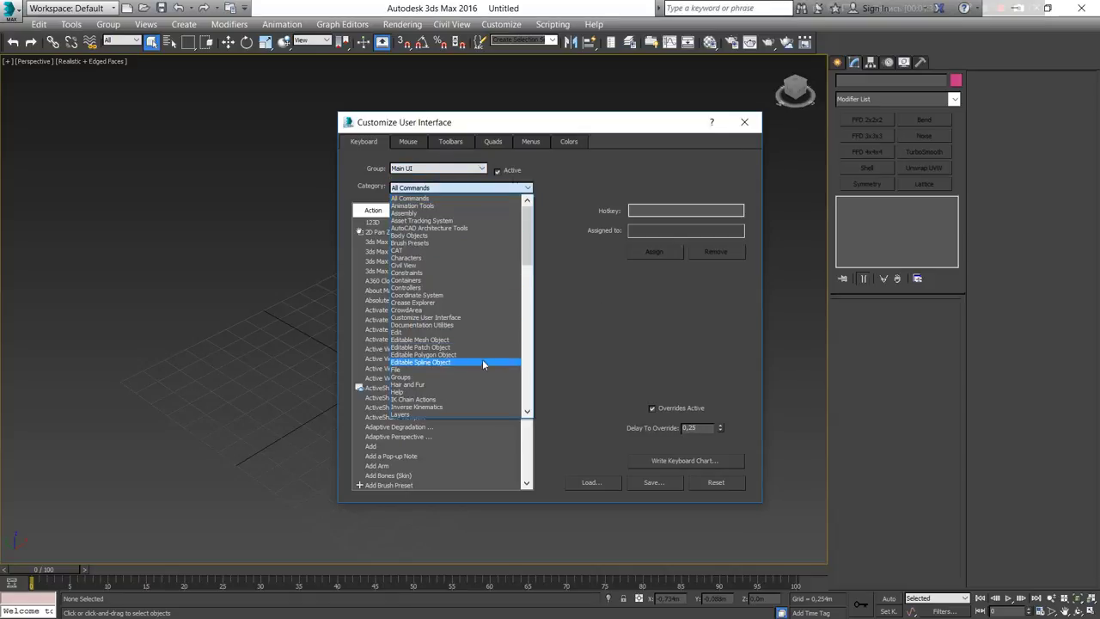
pyautogui.click(548, 226)
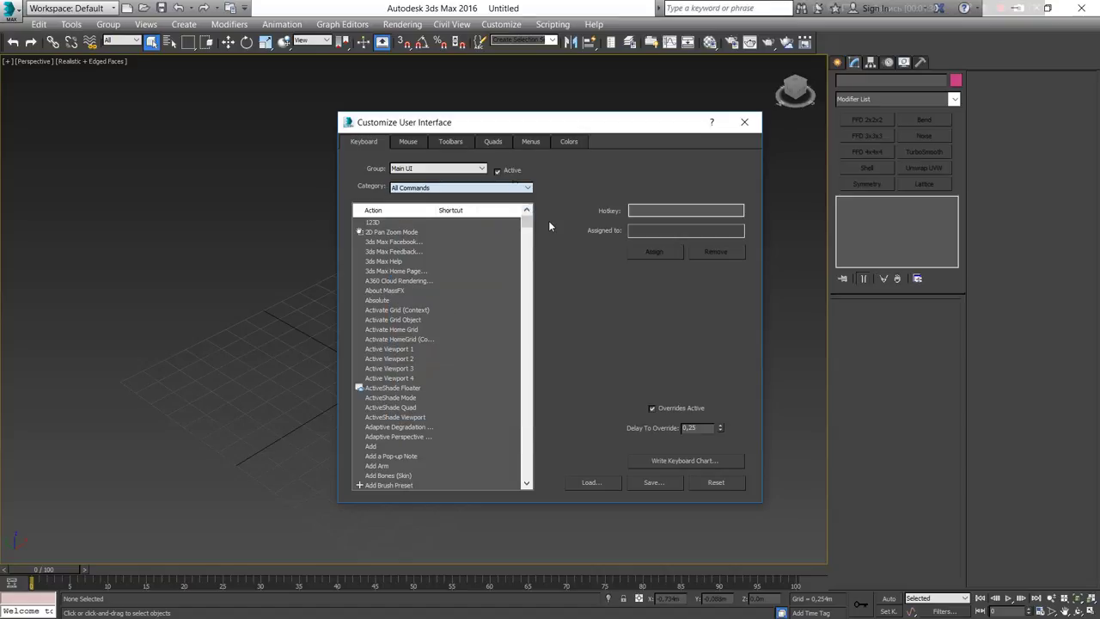
pyautogui.click(429, 320)
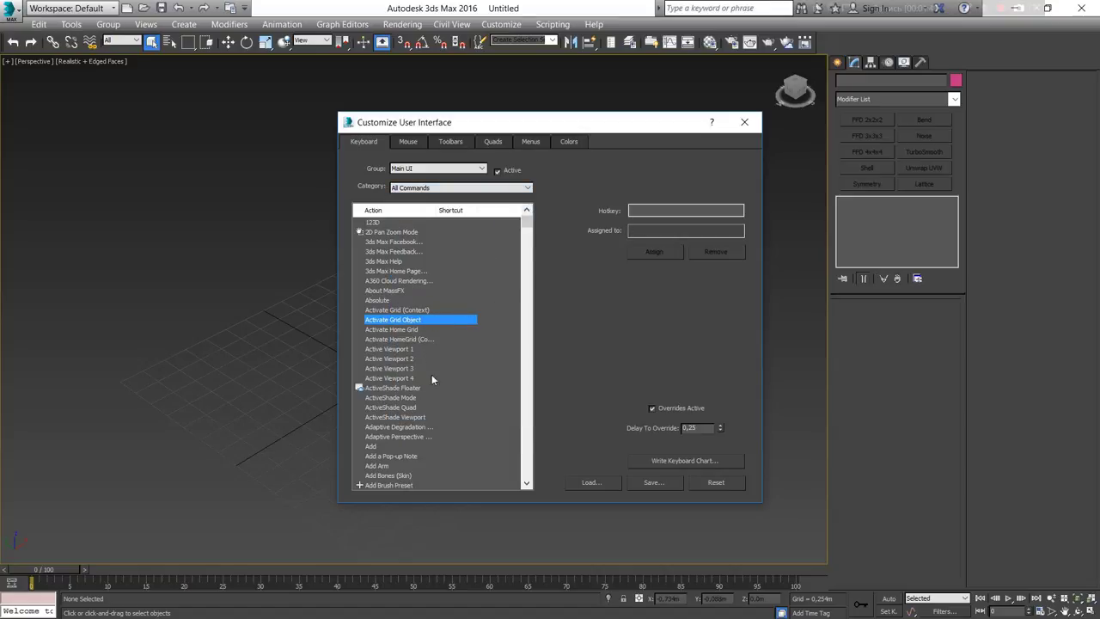
pyautogui.click(411, 358)
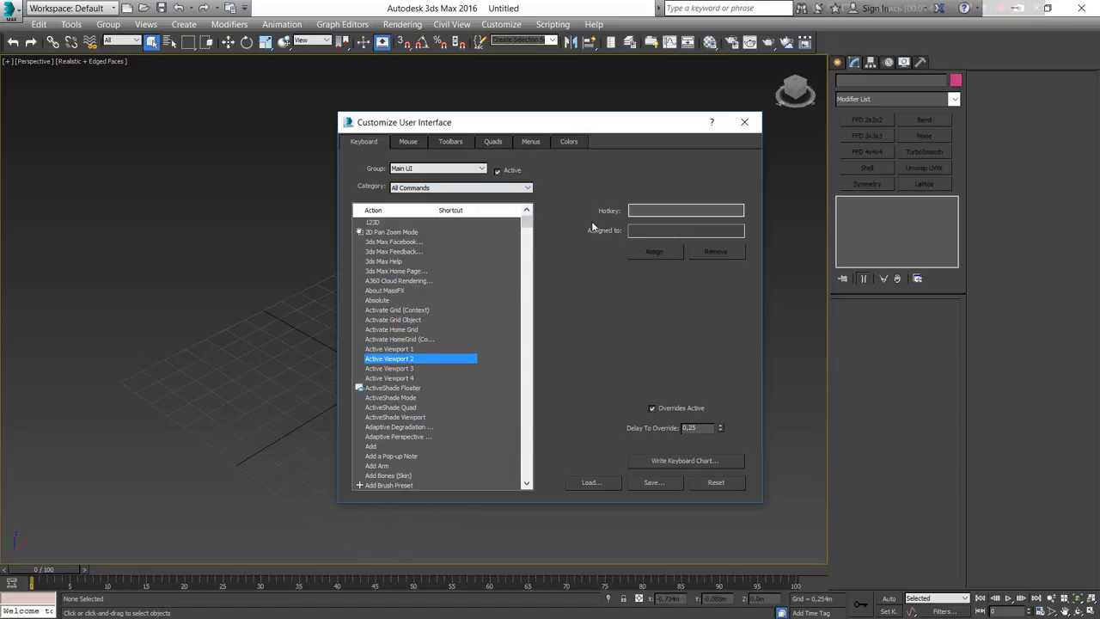
pyautogui.click(647, 211)
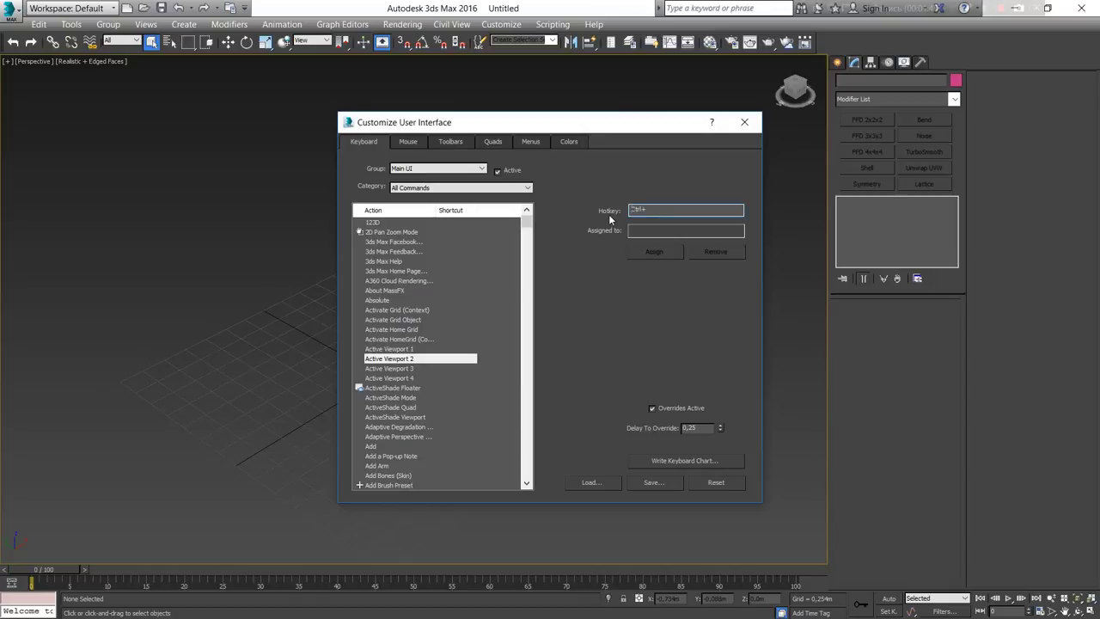
pyautogui.hotkey('ctrl', 'g')
pyautogui.click(744, 122)
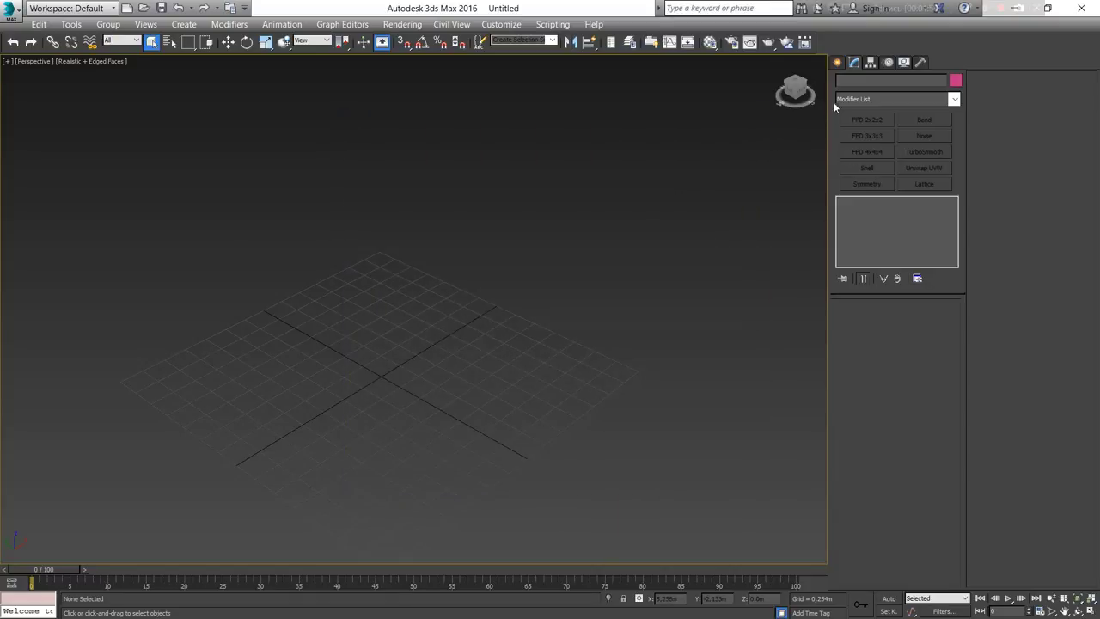
# Draw a cylinder about 0.543m in radius and 2.205m tall on the grid.
pyautogui.click(836, 65)
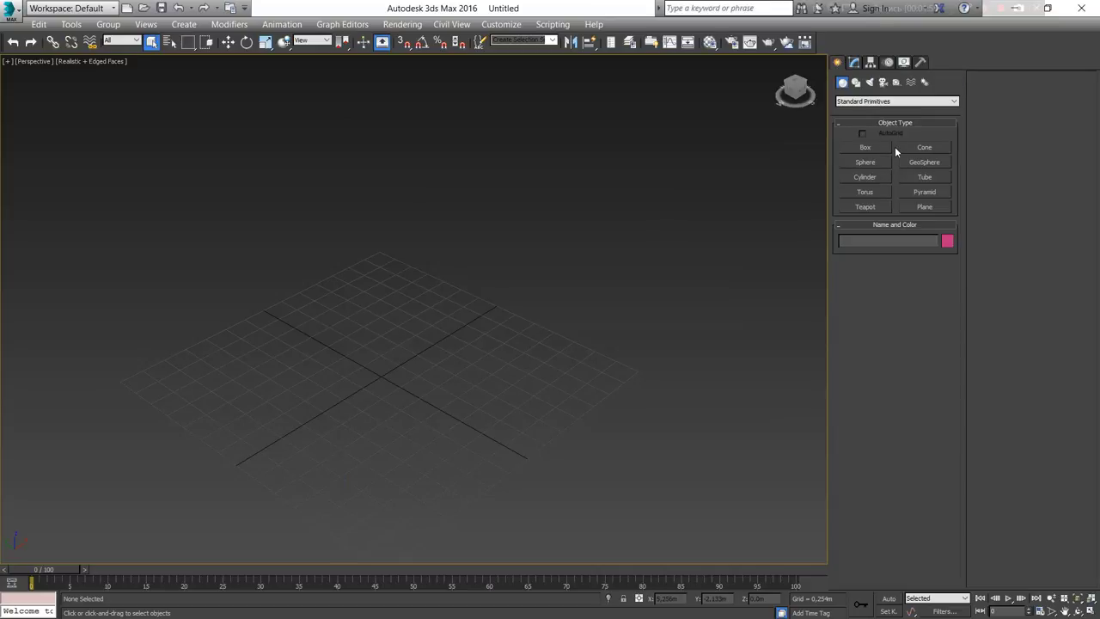
pyautogui.click(868, 177)
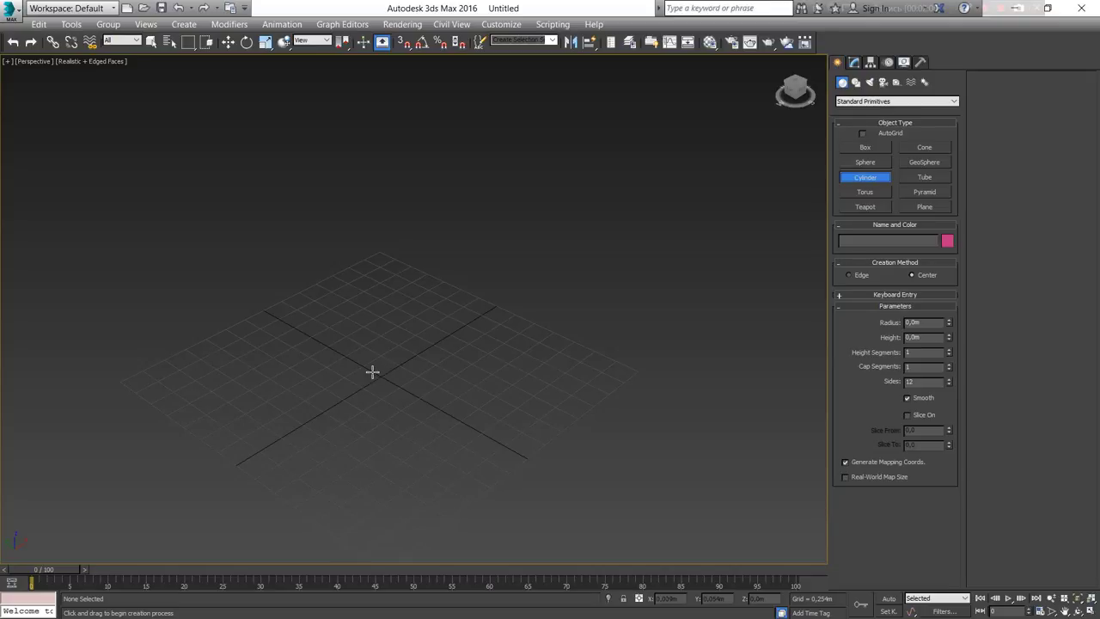
pyautogui.moveTo(383, 373); pyautogui.dragTo(433, 385)
pyautogui.click(462, 156)
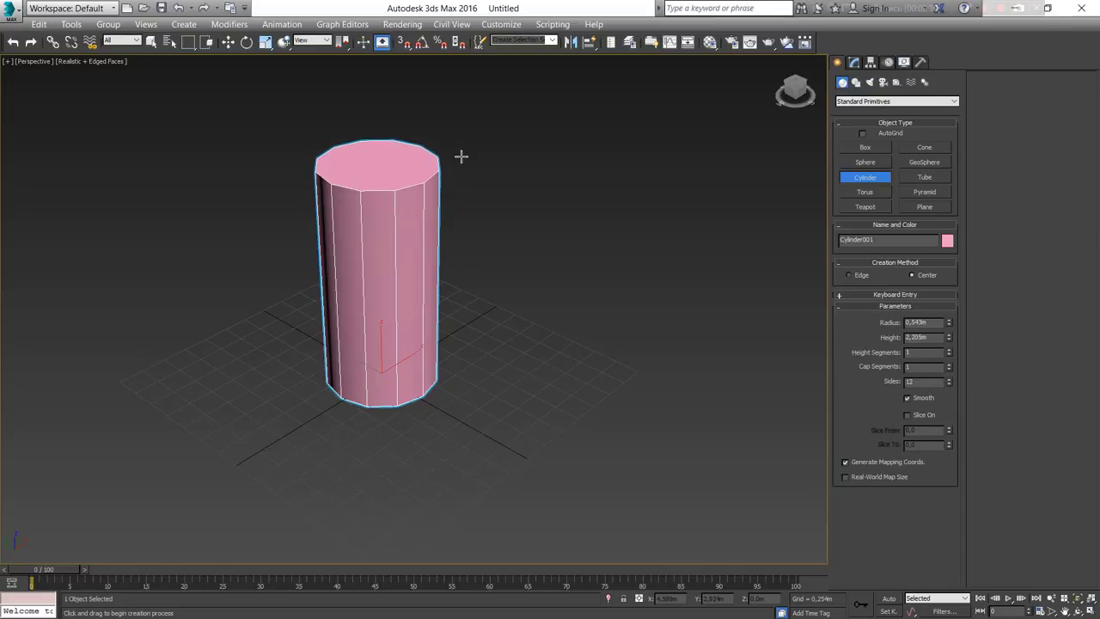
pyautogui.keyDown('alt'); pyautogui.moveTo(461, 218); pyautogui.dragTo(400, 226, button='middle'); pyautogui.keyUp('alt')
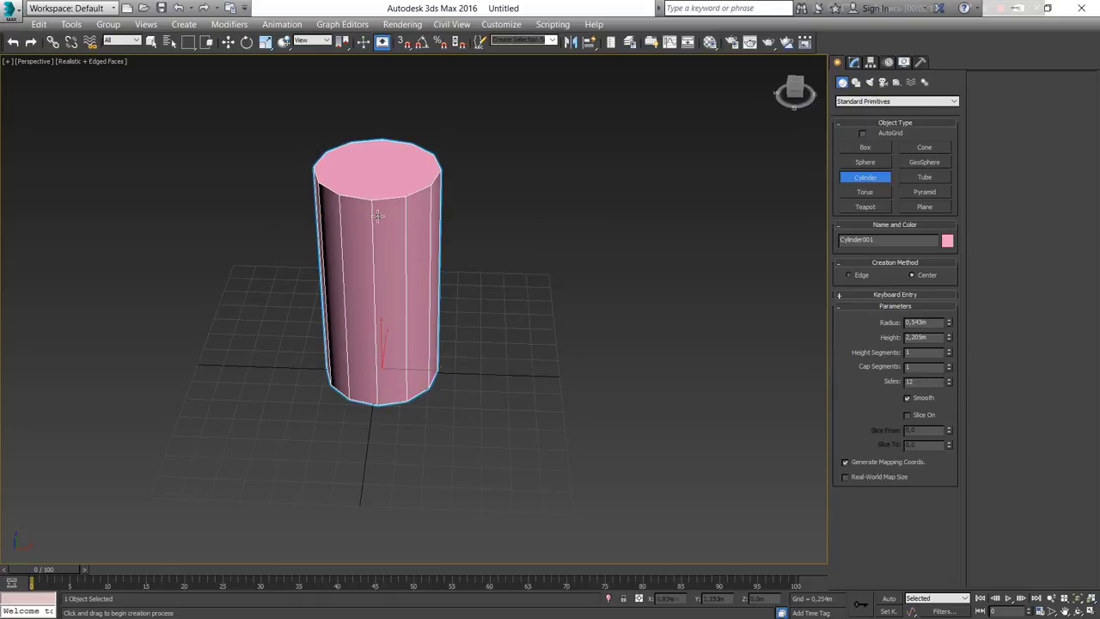
# Set the cylinder to 26 sides and exit cylinder creation.
pyautogui.moveTo(948, 384)
pyautogui.mouseDown()
pyautogui.moveTo(959, 382)
pyautogui.moveTo(959, 363)
pyautogui.mouseUp()
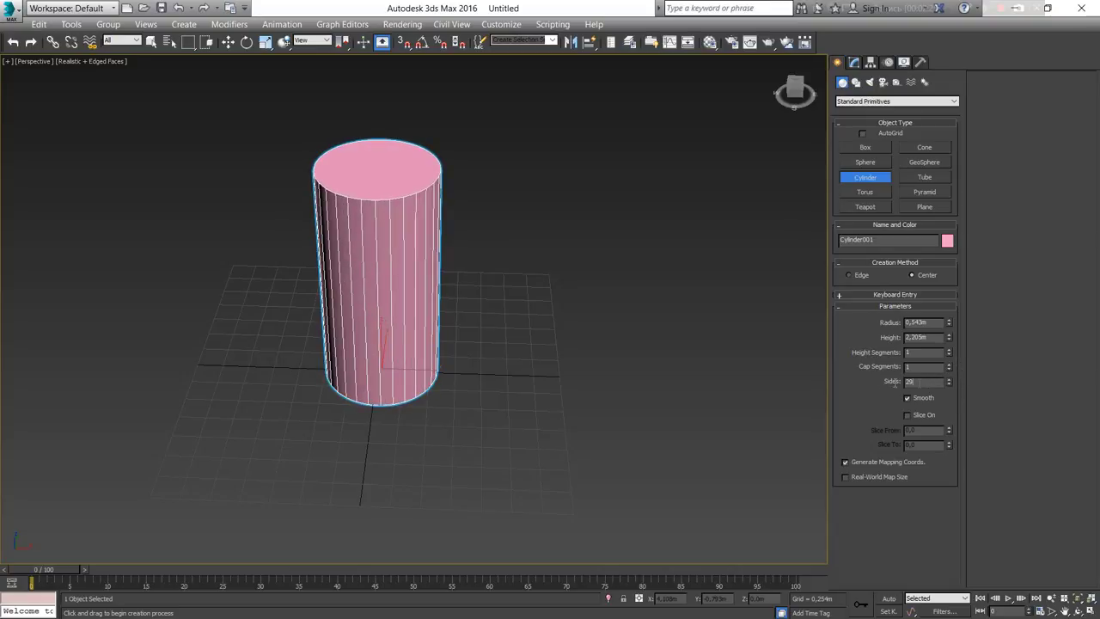
pyautogui.press('Return')
pyautogui.write('1')
pyautogui.press('Return')
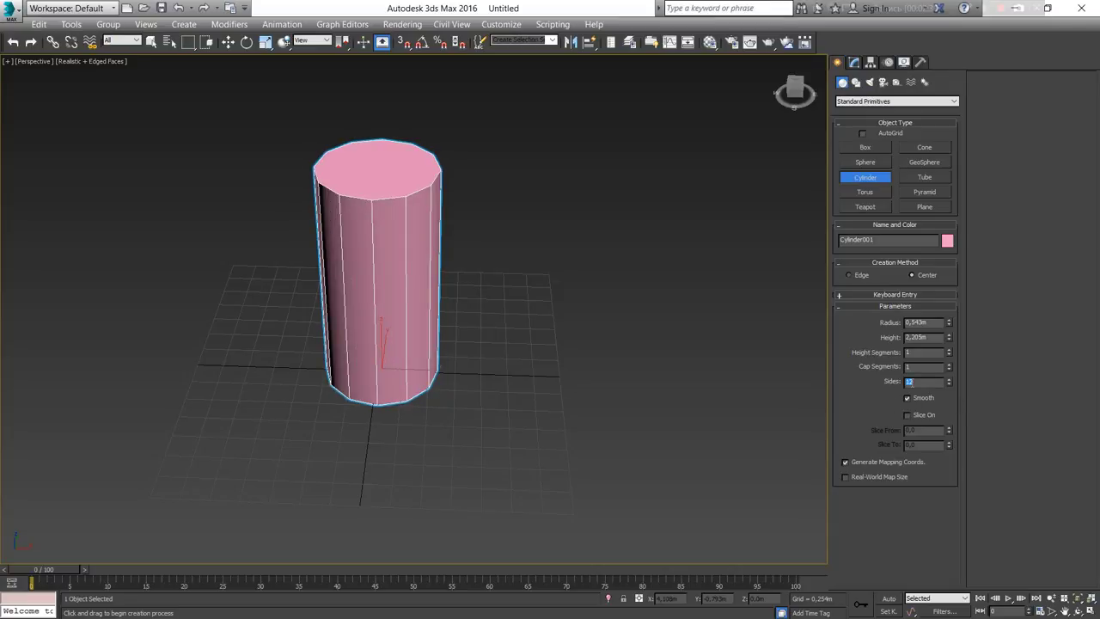
pyautogui.write('1')
pyautogui.press('Return')
pyautogui.moveTo(949, 381); pyautogui.dragTo(947, 370)
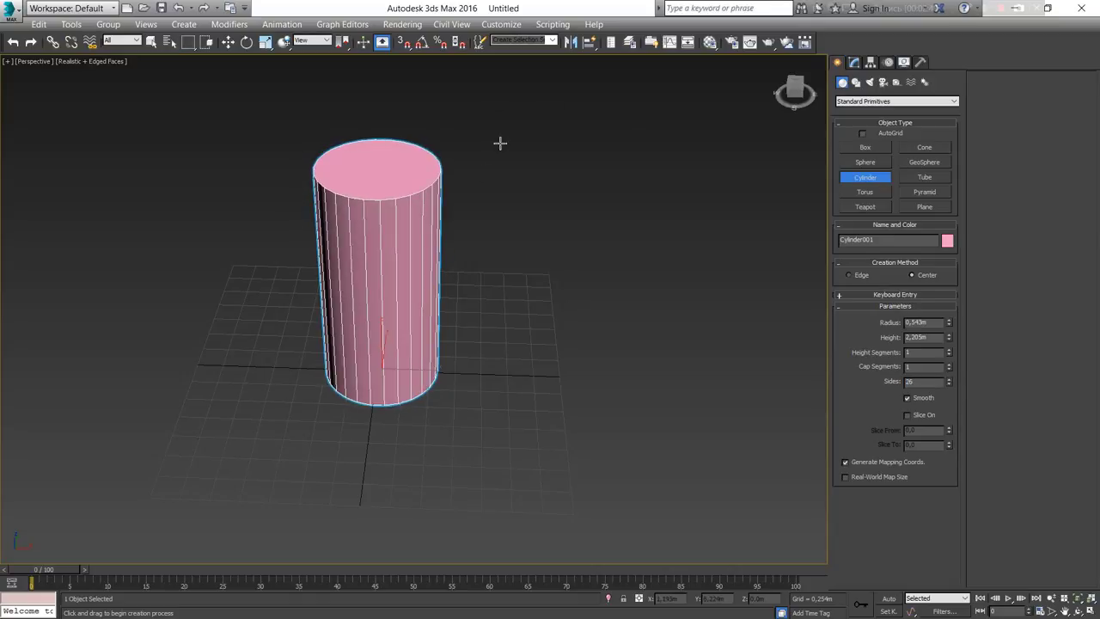
pyautogui.rightClick(547, 182)
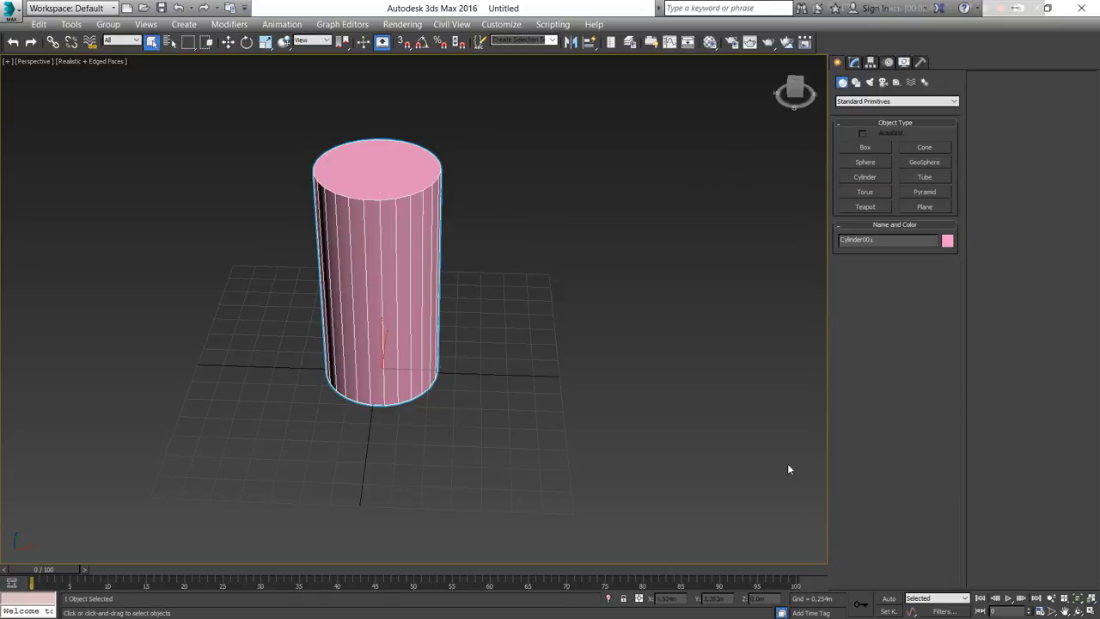
# Try 30 sides for the cylinder in the Modify panel.
pyautogui.click(854, 64)
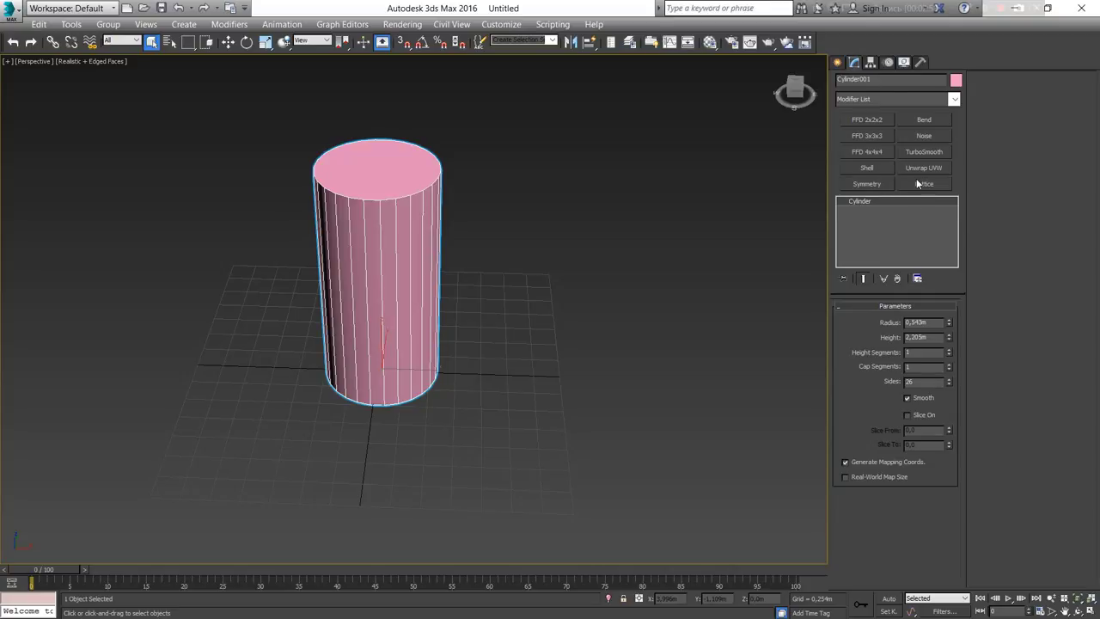
pyautogui.click(916, 207)
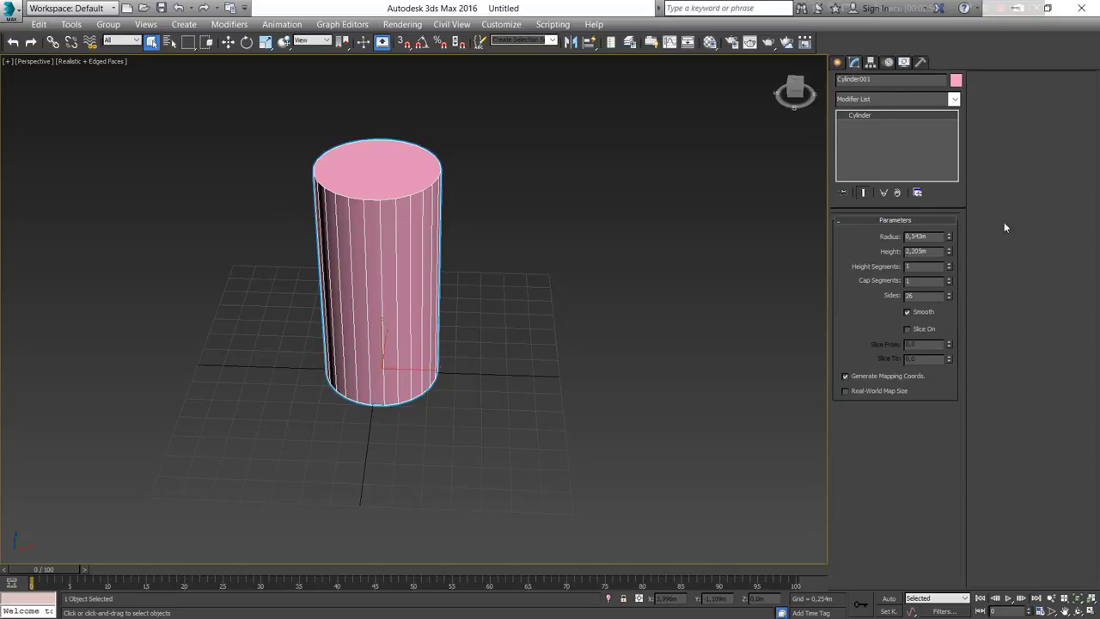
pyautogui.doubleClick(906, 295)
pyautogui.write('30')
pyautogui.press('Return')
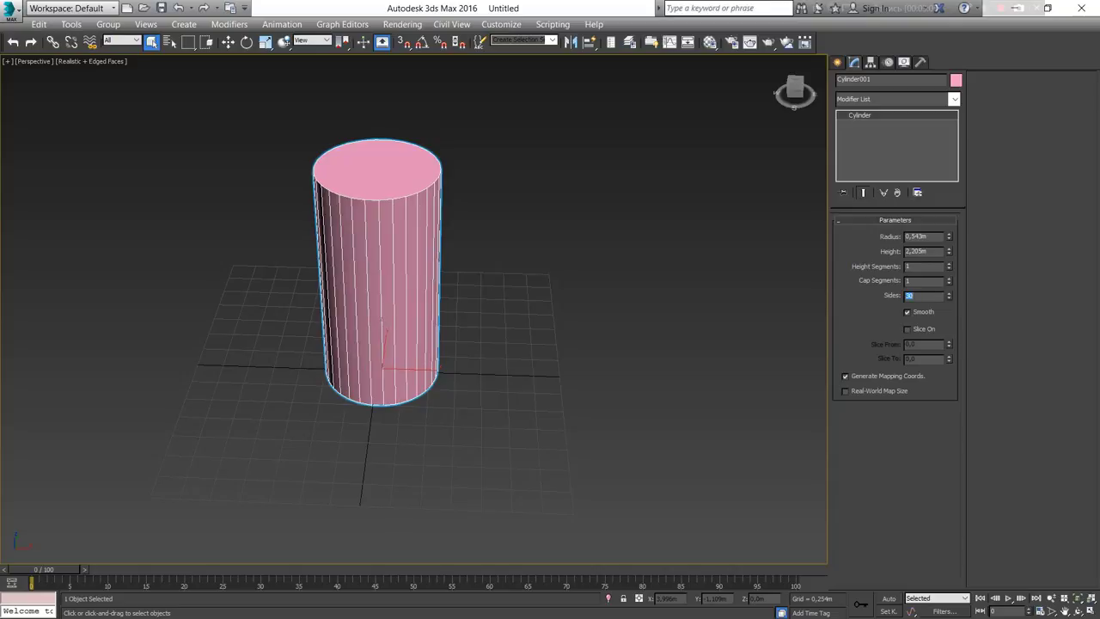
pyautogui.keyDown('alt'); pyautogui.moveTo(443, 222); pyautogui.dragTo(781, 203, button='middle'); pyautogui.keyUp('alt')
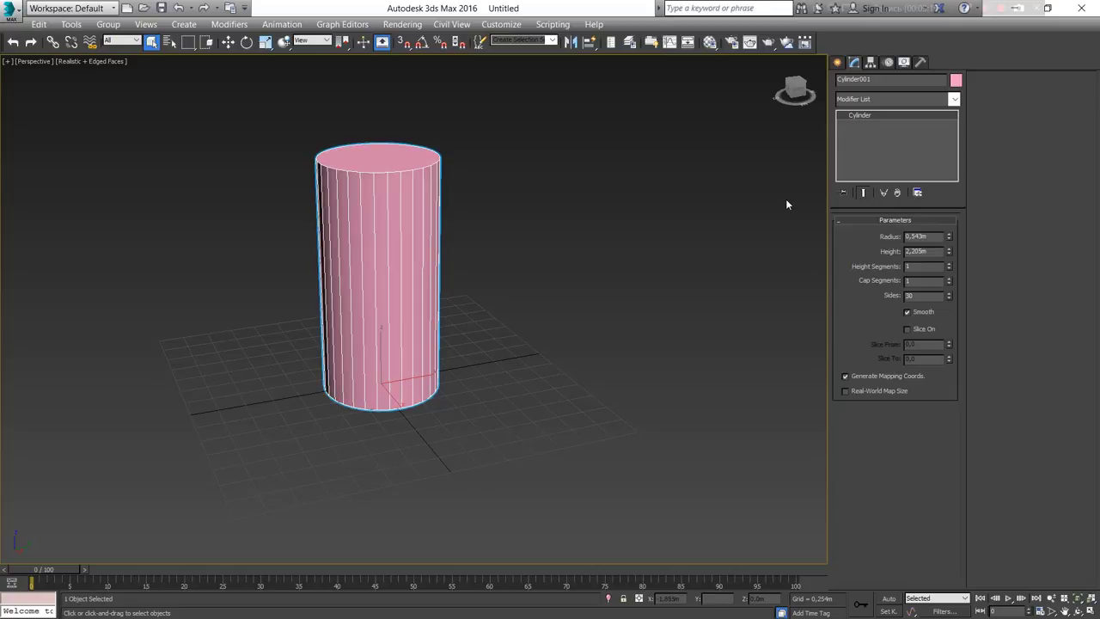
# Set the cylinder to 16 sides and convert it to an Editable Poly.
pyautogui.doubleClick(909, 295)
pyautogui.write('16')
pyautogui.press('Return')
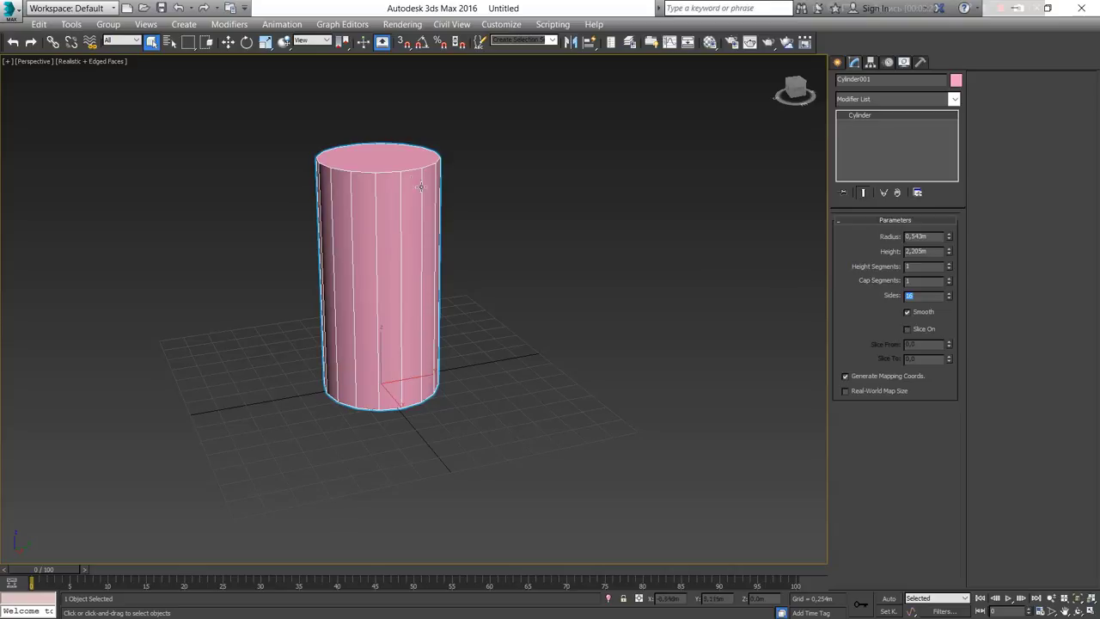
pyautogui.moveTo(442, 233)
pyautogui.keyDown('alt'); pyautogui.mouseDown(button='middle')
pyautogui.moveTo(467, 303)
pyautogui.moveTo(450, 269)
pyautogui.moveTo(536, 229)
pyautogui.mouseUp(button='middle'); pyautogui.keyUp('alt')
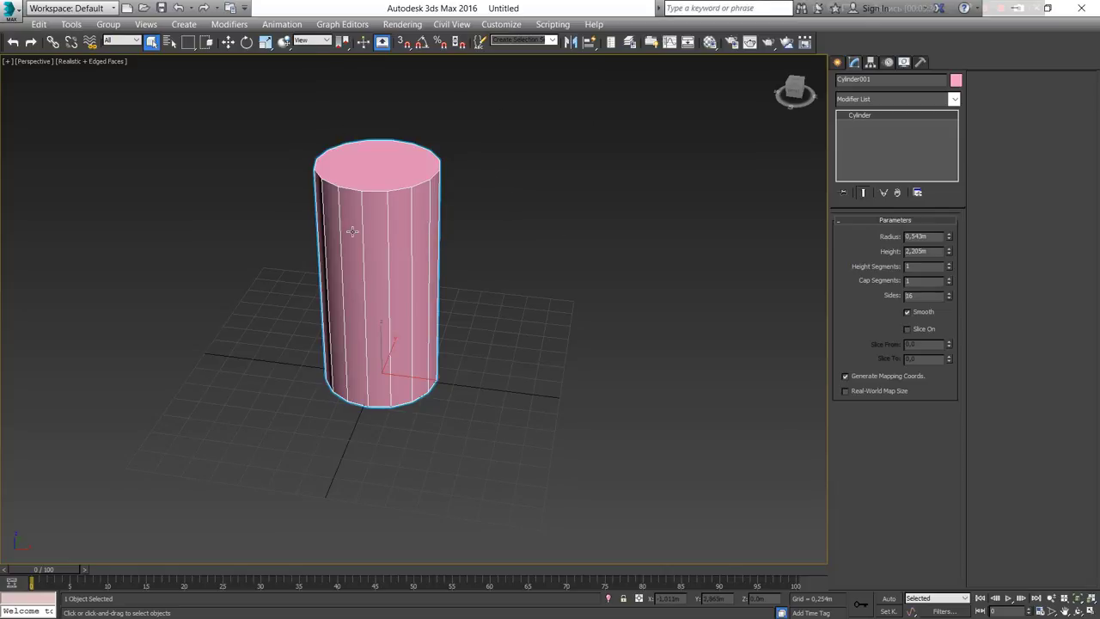
pyautogui.hotkey('alt', 't')
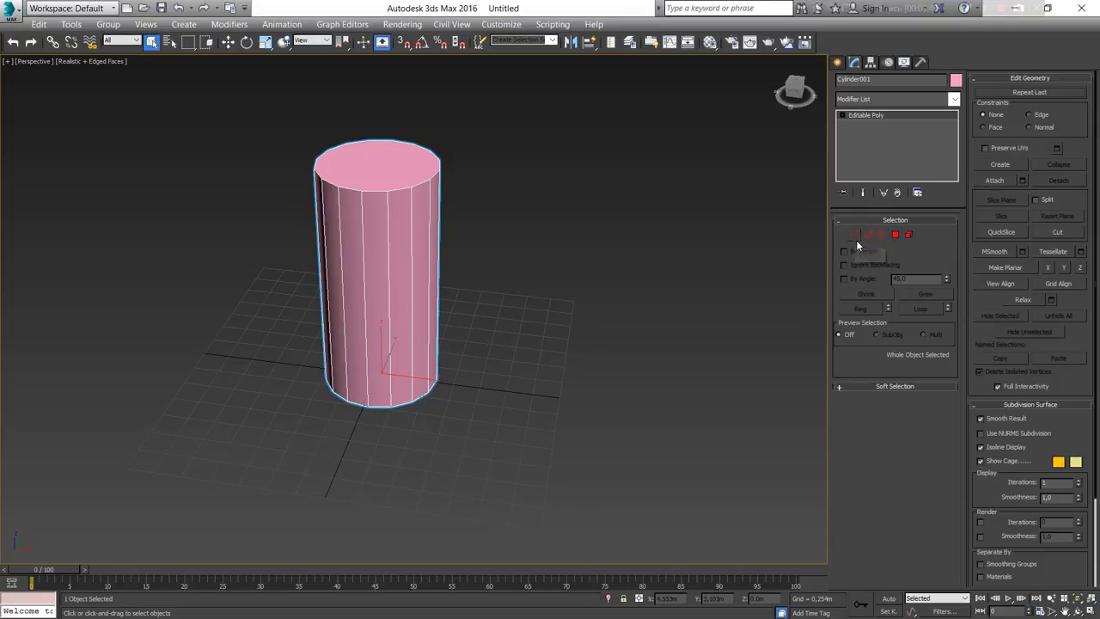
# At vertex level, select two front-rim vertices and pull them down to notch the top.
pyautogui.click(854, 236)
pyautogui.moveTo(379, 183); pyautogui.dragTo(400, 277, button='middle')
pyautogui.scroll(5, 369, 348)
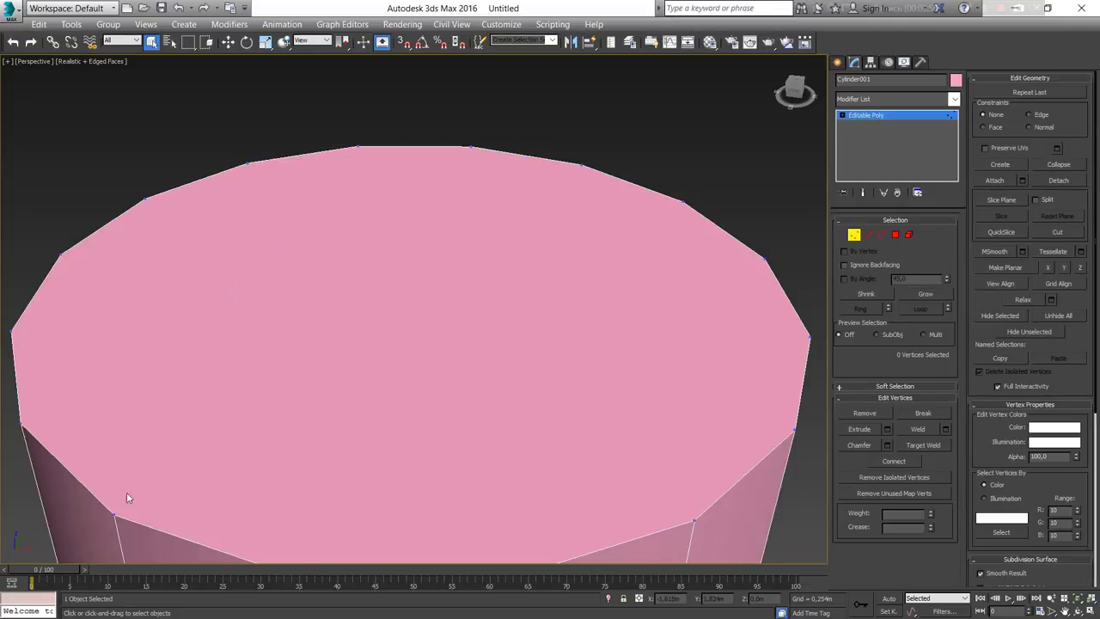
pyautogui.moveTo(107, 534); pyautogui.dragTo(122, 456, button='middle')
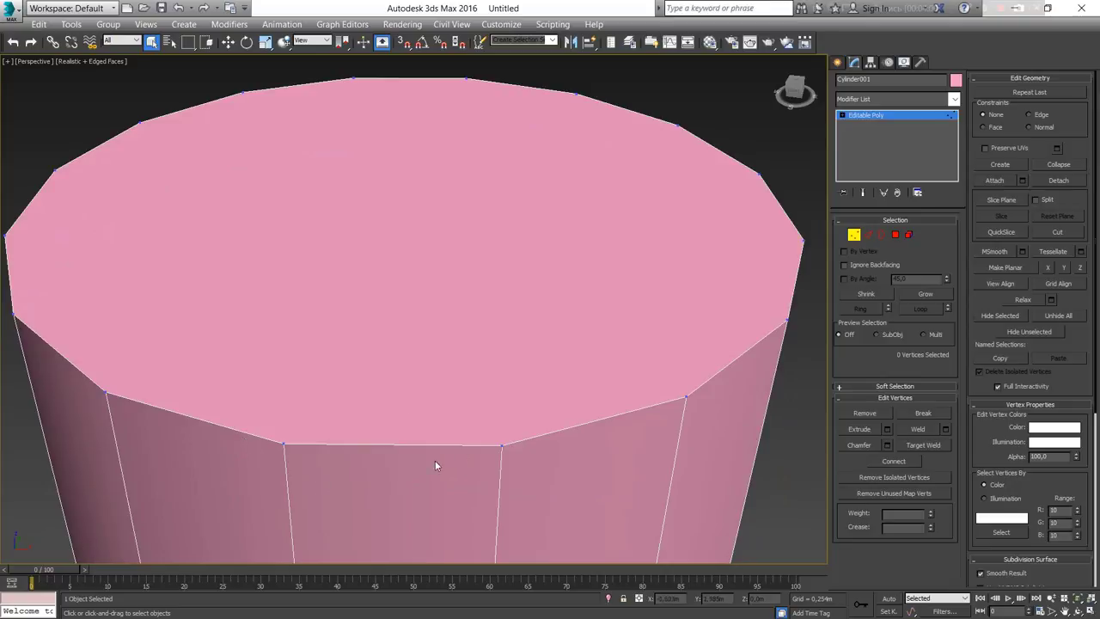
pyautogui.moveTo(503, 447)
pyautogui.mouseDown()
pyautogui.moveTo(200, 393)
pyautogui.moveTo(507, 493)
pyautogui.mouseUp()
pyautogui.moveTo(263, 393); pyautogui.dragTo(376, 442)
pyautogui.moveTo(490, 458); pyautogui.dragTo(508, 372, button='middle')
pyautogui.press('w')
pyautogui.scroll(-5, 508, 378)
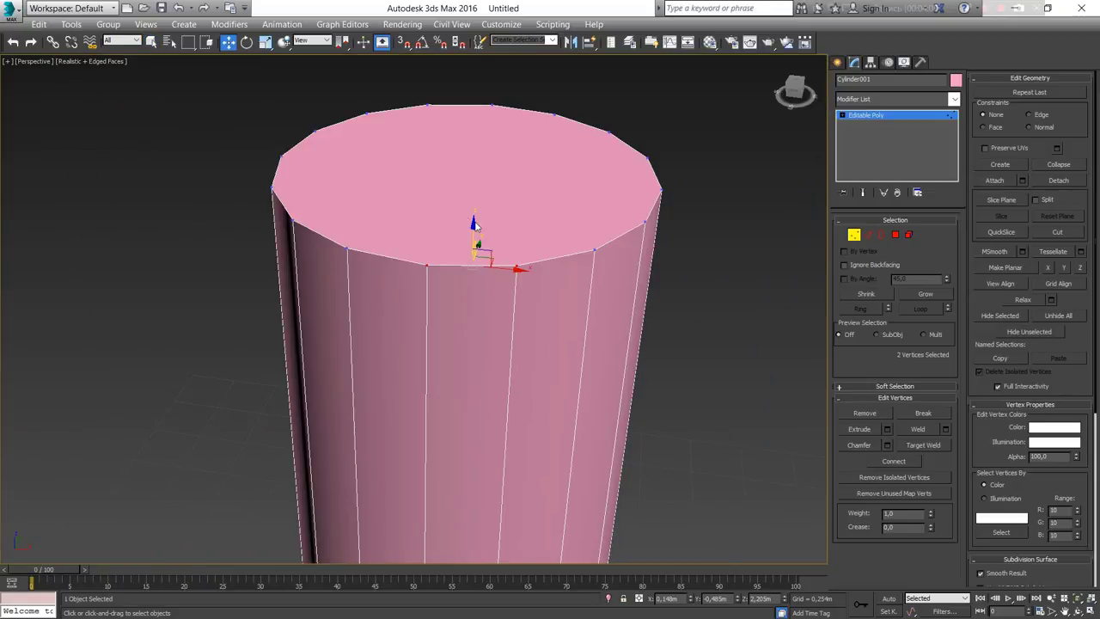
pyautogui.moveTo(478, 251)
pyautogui.mouseDown()
pyautogui.moveTo(473, 324)
pyautogui.moveTo(471, 173)
pyautogui.mouseUp()
# Select seven rim vertices and move them sideways along X.
pyautogui.keyDown('alt'); pyautogui.moveTo(613, 289); pyautogui.dragTo(605, 345, button='middle'); pyautogui.keyUp('alt')
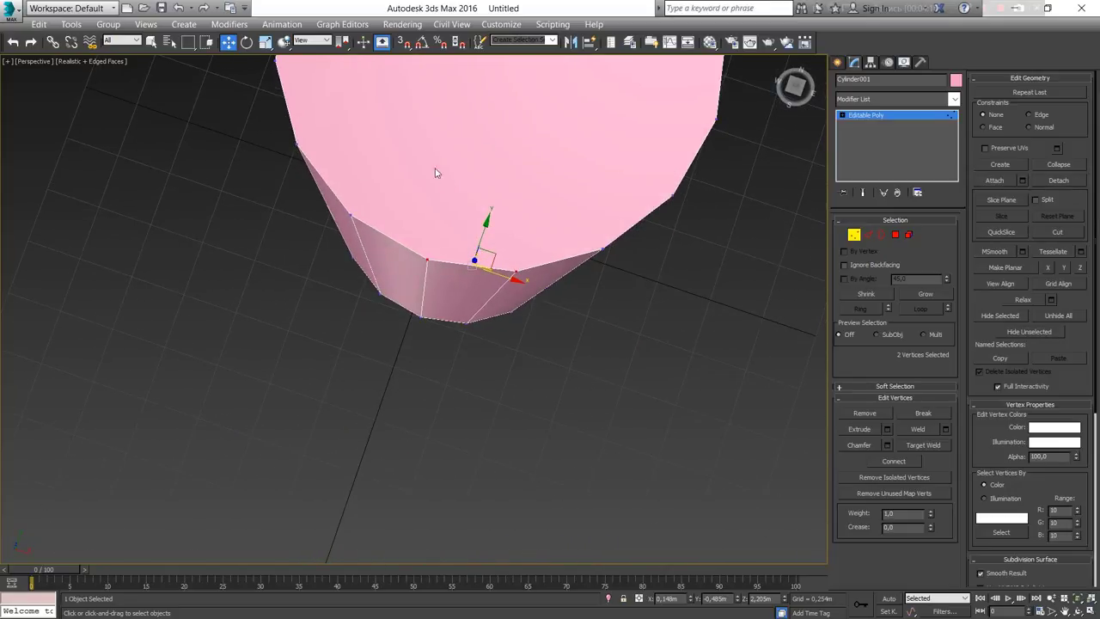
pyautogui.keyDown('alt'); pyautogui.moveTo(415, 135); pyautogui.dragTo(448, 217, button='middle'); pyautogui.keyUp('alt')
pyautogui.moveTo(395, 137); pyautogui.dragTo(560, 292)
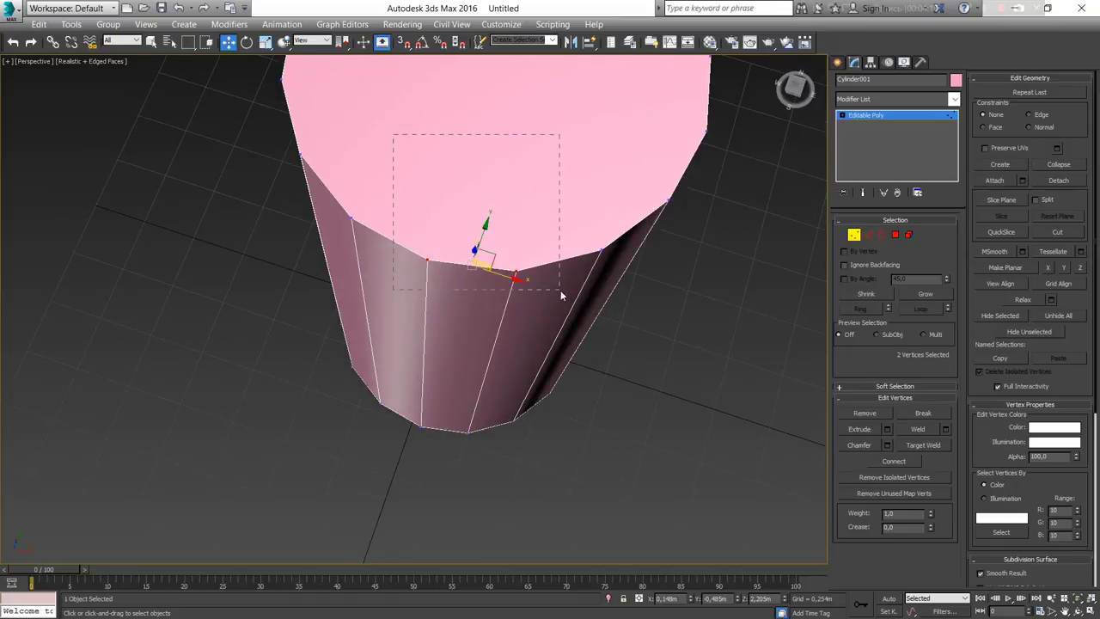
pyautogui.moveTo(569, 341); pyautogui.dragTo(566, 337)
pyautogui.moveTo(565, 336)
pyautogui.keyDown('alt'); pyautogui.mouseDown(button='middle')
pyautogui.moveTo(616, 329)
pyautogui.moveTo(612, 345)
pyautogui.moveTo(528, 244)
pyautogui.mouseUp(button='middle'); pyautogui.keyUp('alt')
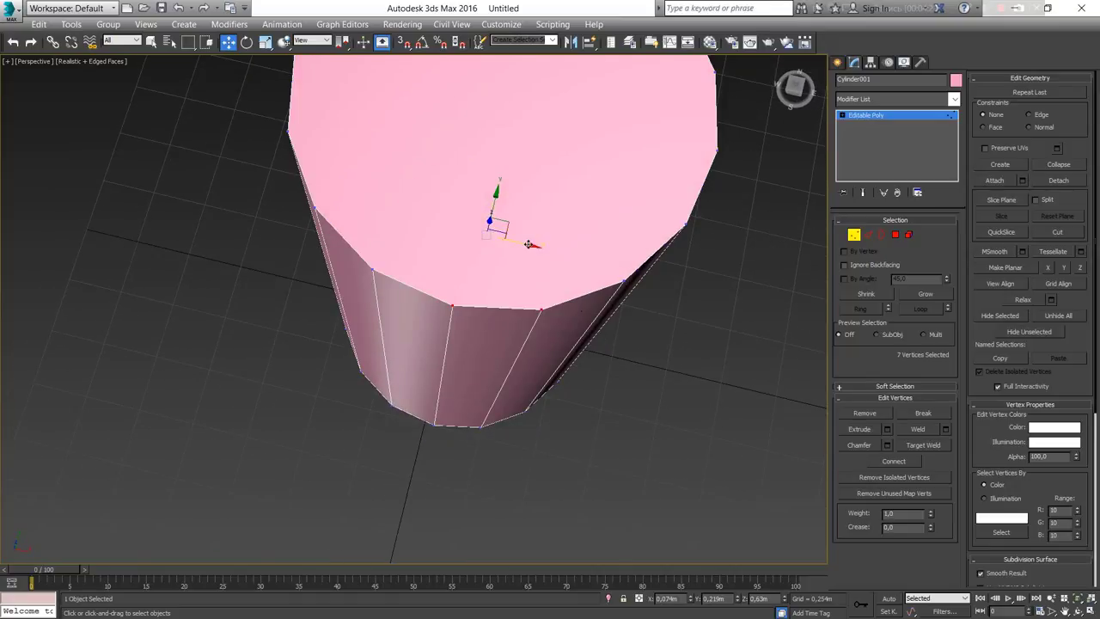
pyautogui.moveTo(527, 244); pyautogui.dragTo(583, 256)
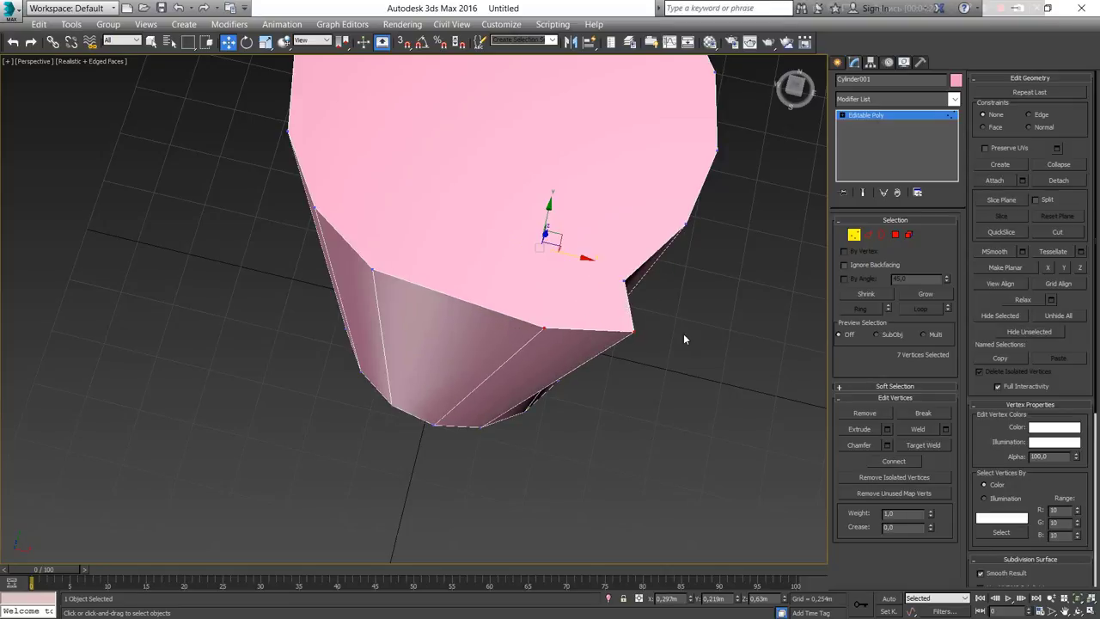
# Undo the vertex move and turn on See-Through display for the cylinder.
pyautogui.moveTo(656, 337)
pyautogui.keyDown('alt'); pyautogui.mouseDown(button='middle')
pyautogui.moveTo(534, 268)
pyautogui.moveTo(511, 371)
pyautogui.moveTo(562, 378)
pyautogui.moveTo(543, 318)
pyautogui.mouseUp(button='middle'); pyautogui.keyUp('alt')
pyautogui.scroll(-2, 543, 318)
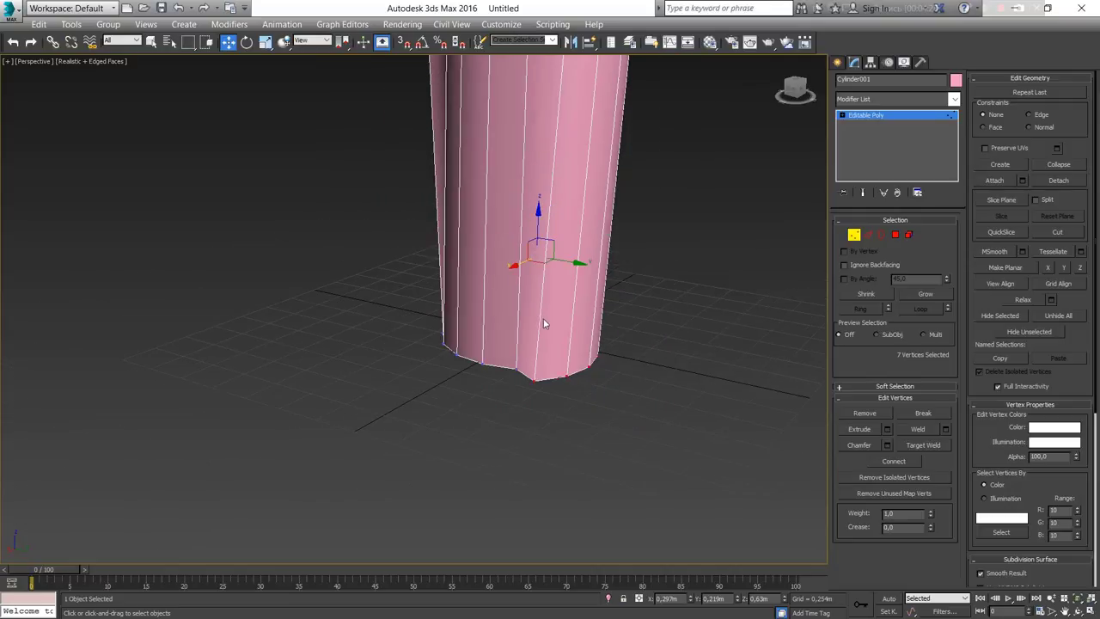
pyautogui.scroll(-2, 543, 318)
pyautogui.moveTo(479, 410)
pyautogui.keyDown('alt'); pyautogui.mouseDown(button='middle')
pyautogui.moveTo(497, 350)
pyautogui.moveTo(542, 371)
pyautogui.moveTo(525, 347)
pyautogui.mouseUp(button='middle'); pyautogui.keyUp('alt')
pyautogui.hotkey('ctrl', 'z')
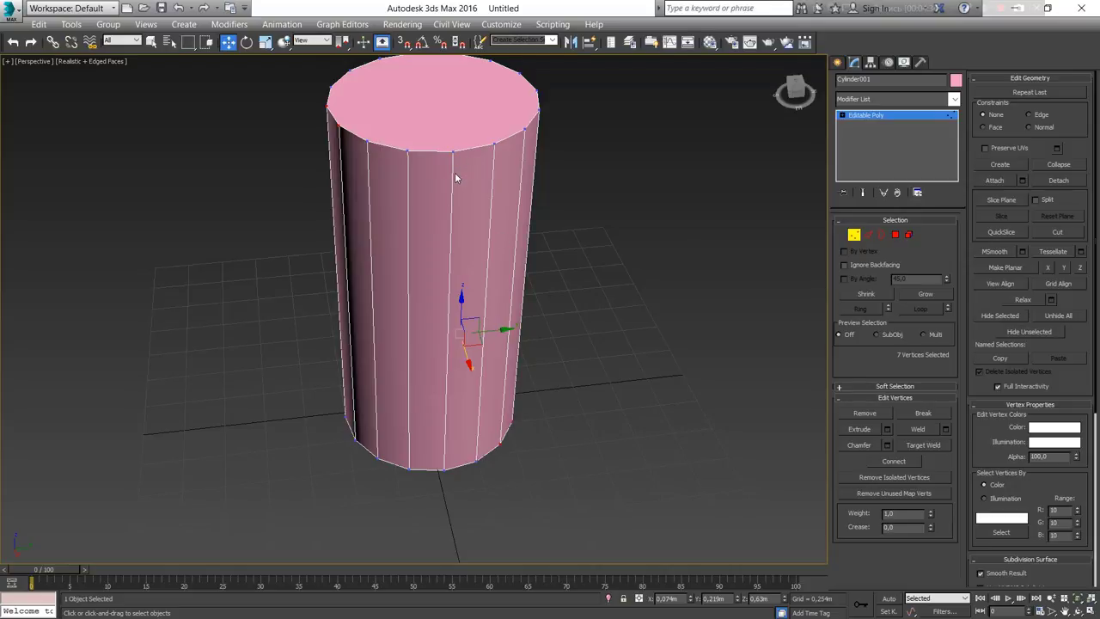
pyautogui.hotkey('alt', 'x')
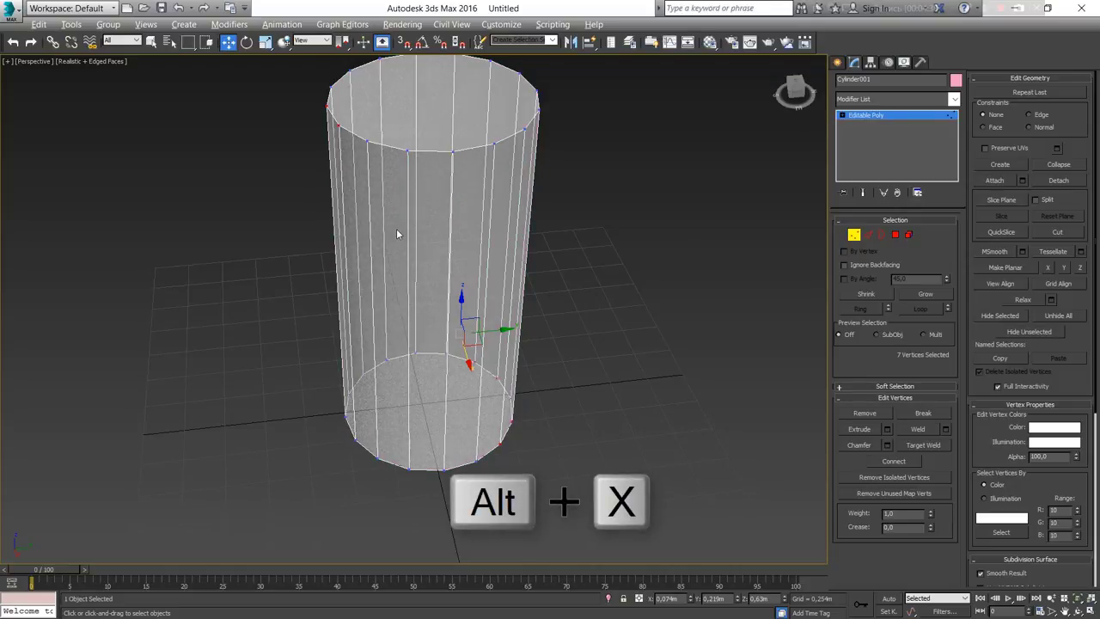
# Test box-selecting six back bottom-ring vertices, then clear the selection.
pyautogui.moveTo(417, 310)
pyautogui.keyDown('alt'); pyautogui.mouseDown(button='middle')
pyautogui.moveTo(499, 316)
pyautogui.moveTo(503, 337)
pyautogui.mouseUp(button='middle'); pyautogui.keyUp('alt')
pyautogui.click(417, 256)
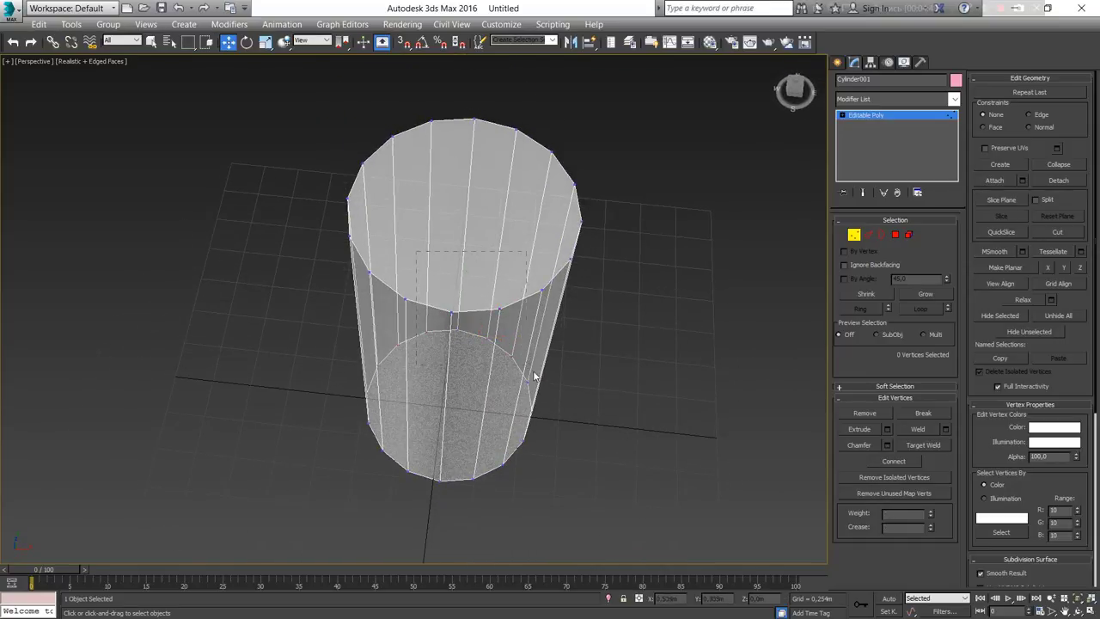
pyautogui.moveTo(520, 375); pyautogui.dragTo(430, 309)
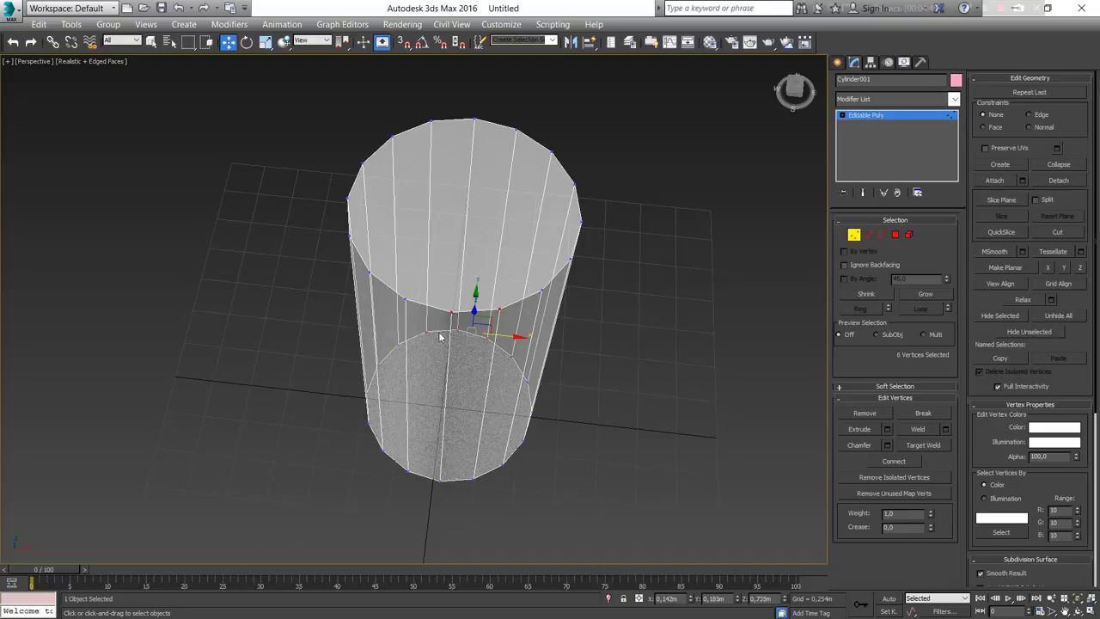
pyautogui.keyDown('alt'); pyautogui.moveTo(483, 323); pyautogui.dragTo(474, 277, button='middle'); pyautogui.keyUp('alt')
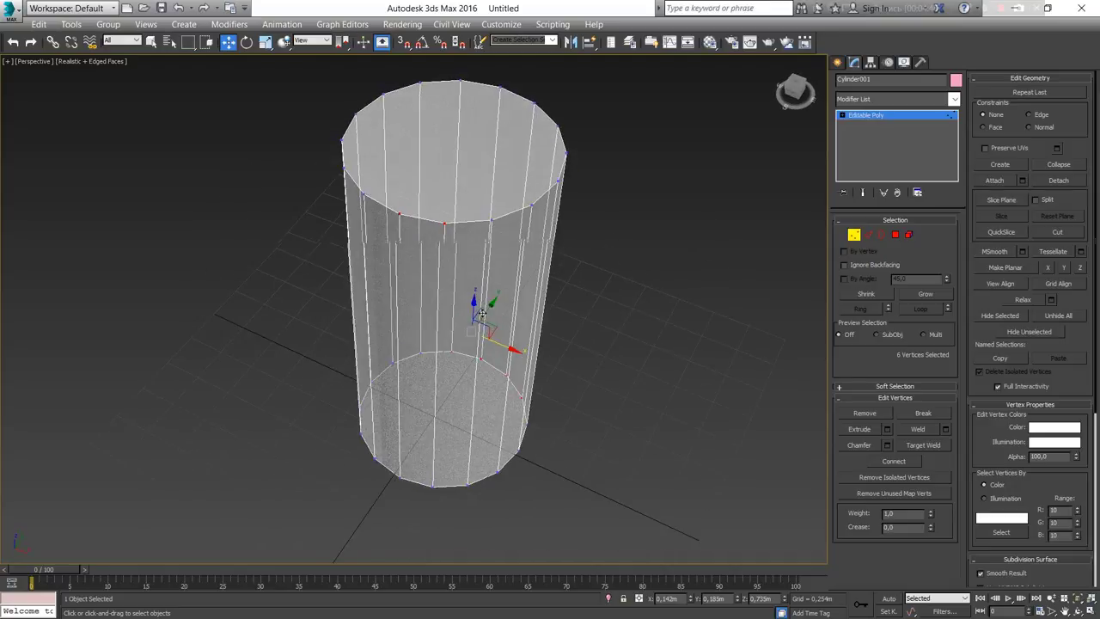
pyautogui.click(468, 247)
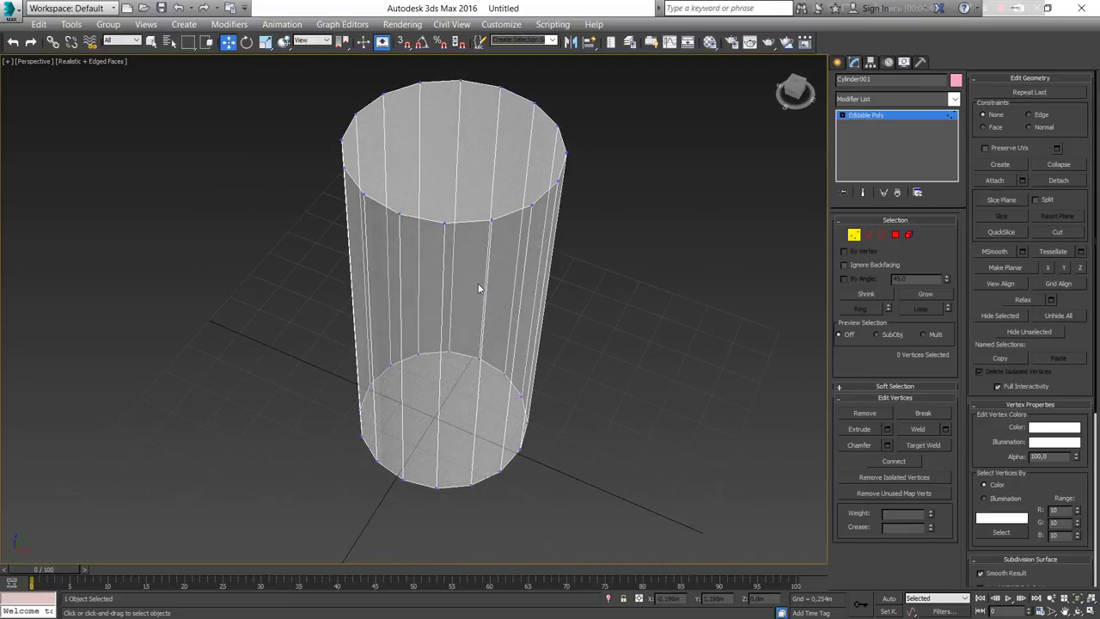
# Turn on Ignore Backfacing and test selecting three front rim vertices.
pyautogui.click(843, 266)
pyautogui.click(488, 293)
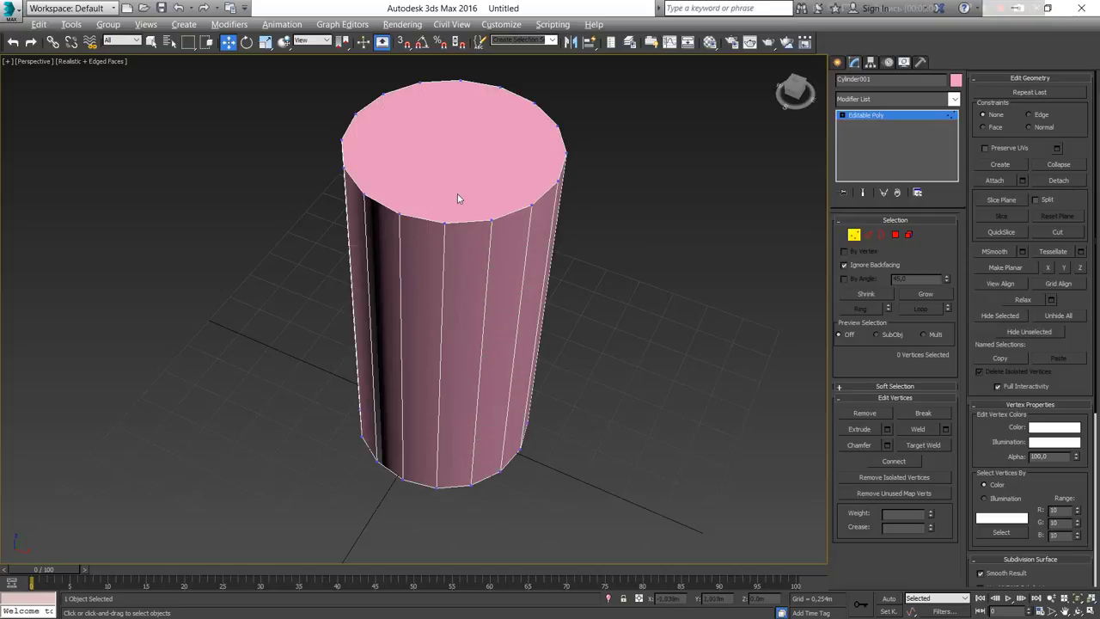
pyautogui.keyDown('alt'); pyautogui.moveTo(429, 177); pyautogui.dragTo(427, 233, button='middle'); pyautogui.keyUp('alt')
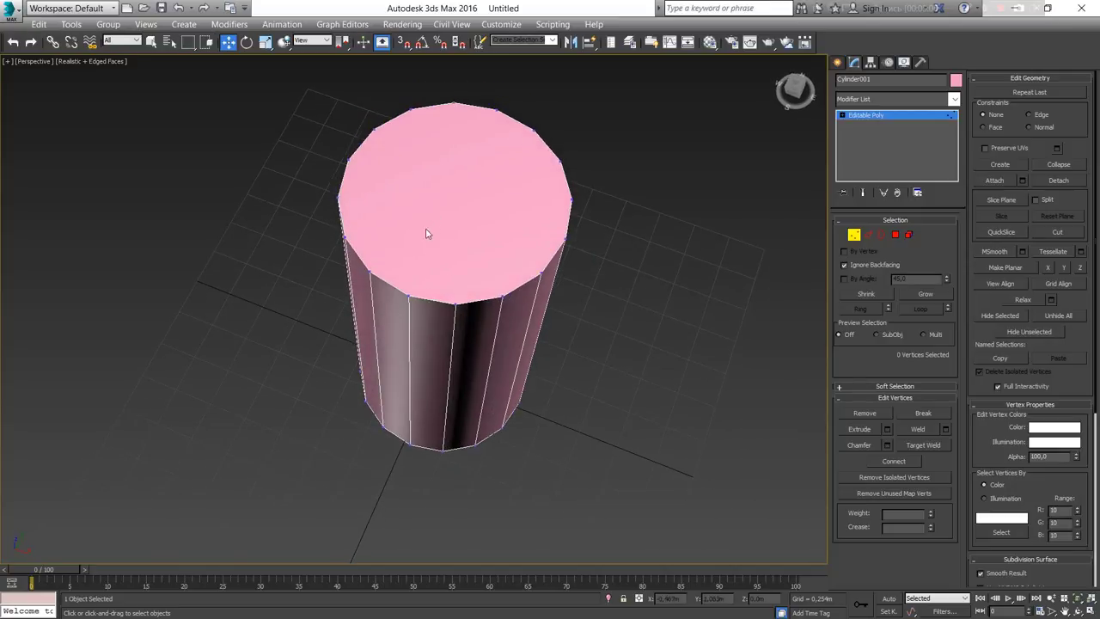
pyautogui.moveTo(387, 230)
pyautogui.mouseDown()
pyautogui.moveTo(471, 351)
pyautogui.moveTo(519, 391)
pyautogui.moveTo(508, 391)
pyautogui.mouseUp()
pyautogui.moveTo(526, 323)
pyautogui.keyDown('alt'); pyautogui.mouseDown(button='middle')
pyautogui.moveTo(418, 255)
pyautogui.moveTo(438, 338)
pyautogui.moveTo(404, 257)
pyautogui.moveTo(373, 221)
pyautogui.moveTo(337, 311)
pyautogui.mouseUp(button='middle'); pyautogui.keyUp('alt')
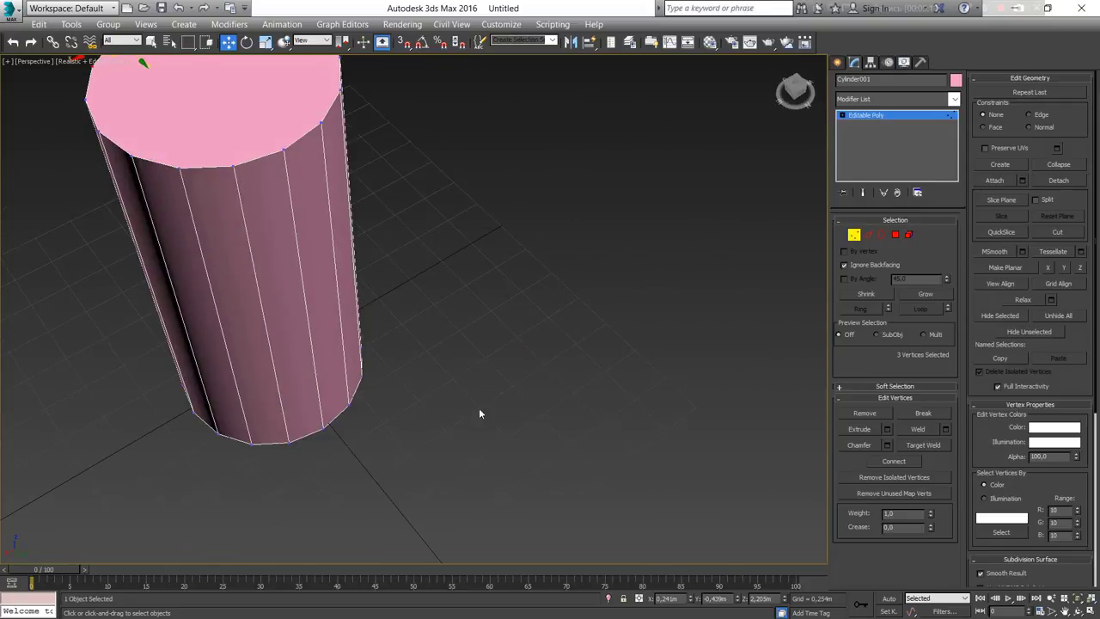
pyautogui.moveTo(405, 464)
pyautogui.keyDown('alt'); pyautogui.mouseDown(button='middle')
pyautogui.moveTo(195, 365)
pyautogui.moveTo(331, 361)
pyautogui.moveTo(412, 493)
pyautogui.moveTo(376, 338)
pyautogui.moveTo(540, 363)
pyautogui.moveTo(409, 335)
pyautogui.mouseUp(button='middle'); pyautogui.keyUp('alt')
pyautogui.scroll(3, 408, 334)
pyautogui.click(415, 289)
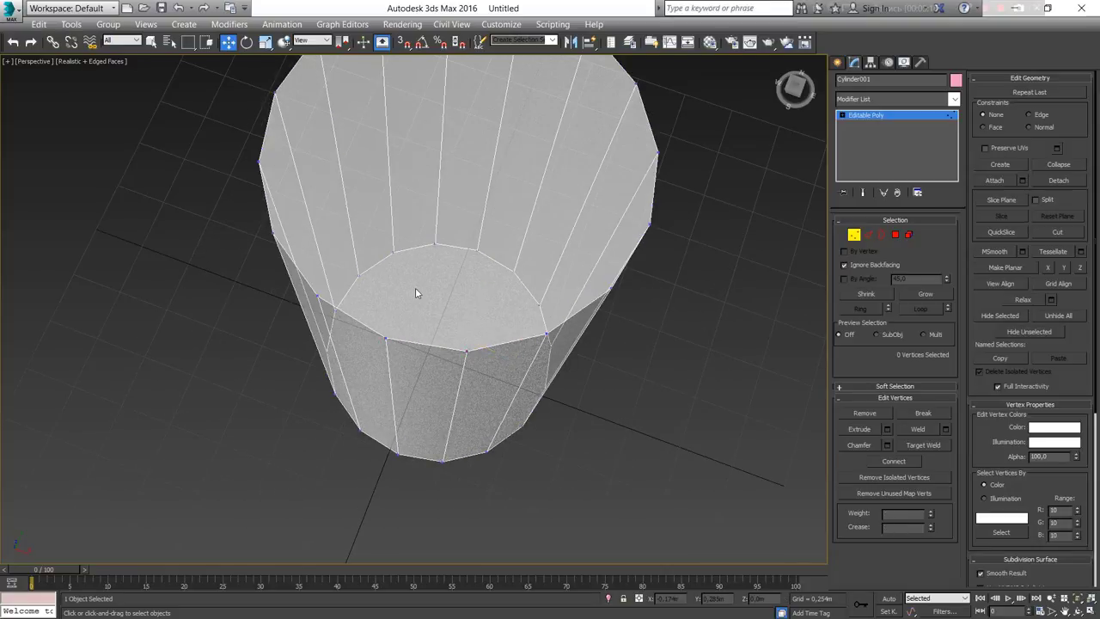
# Test selecting seven front rim vertices, then turn off See-Through and switch to Left view.
pyautogui.moveTo(374, 208); pyautogui.dragTo(618, 404)
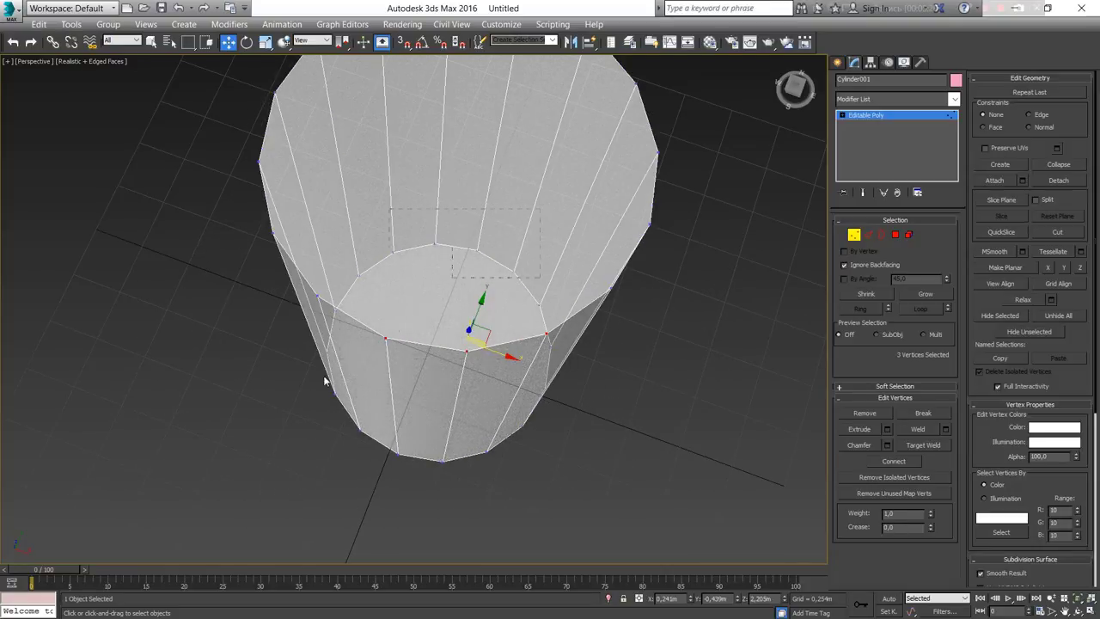
pyautogui.moveTo(481, 285); pyautogui.dragTo(302, 387)
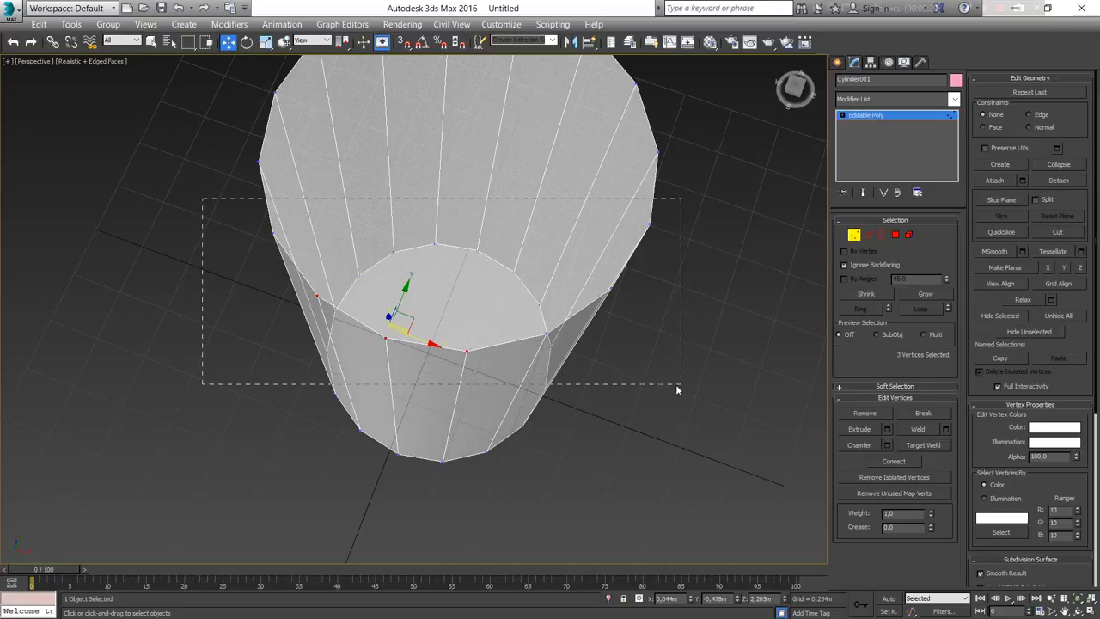
pyautogui.moveTo(685, 378); pyautogui.dragTo(678, 387)
pyautogui.click(636, 438)
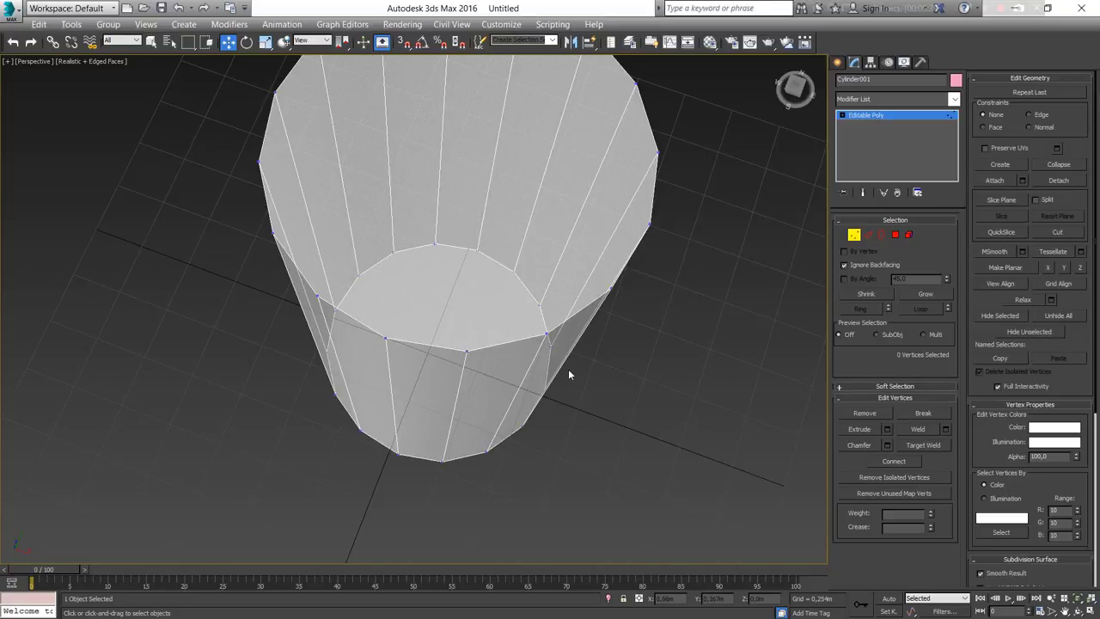
pyautogui.hotkey('ctrl', 'z')
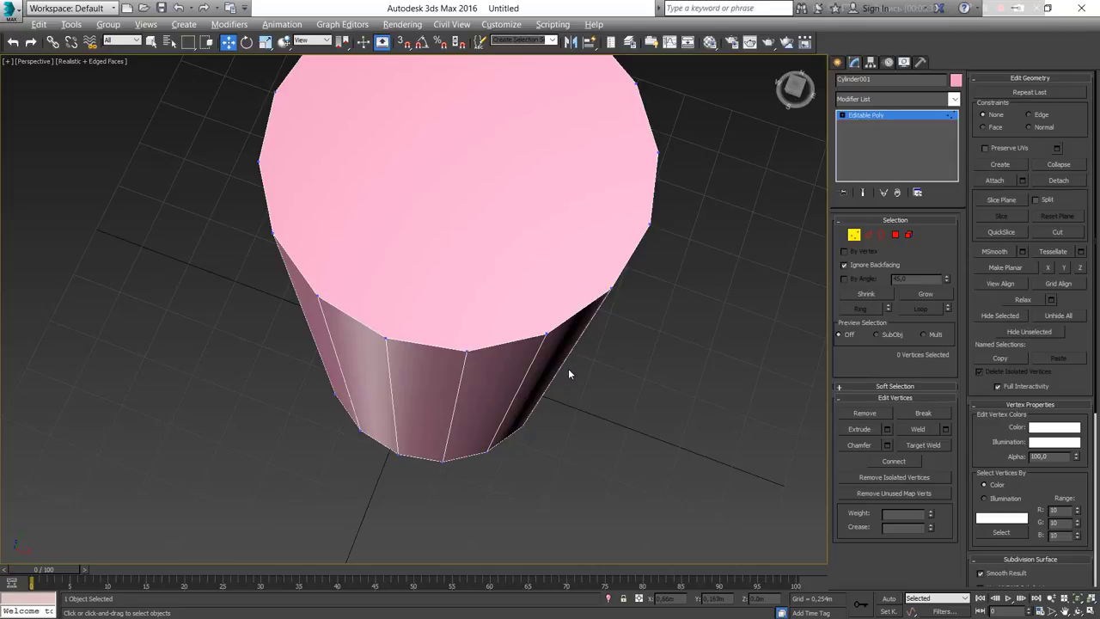
pyautogui.press('l')
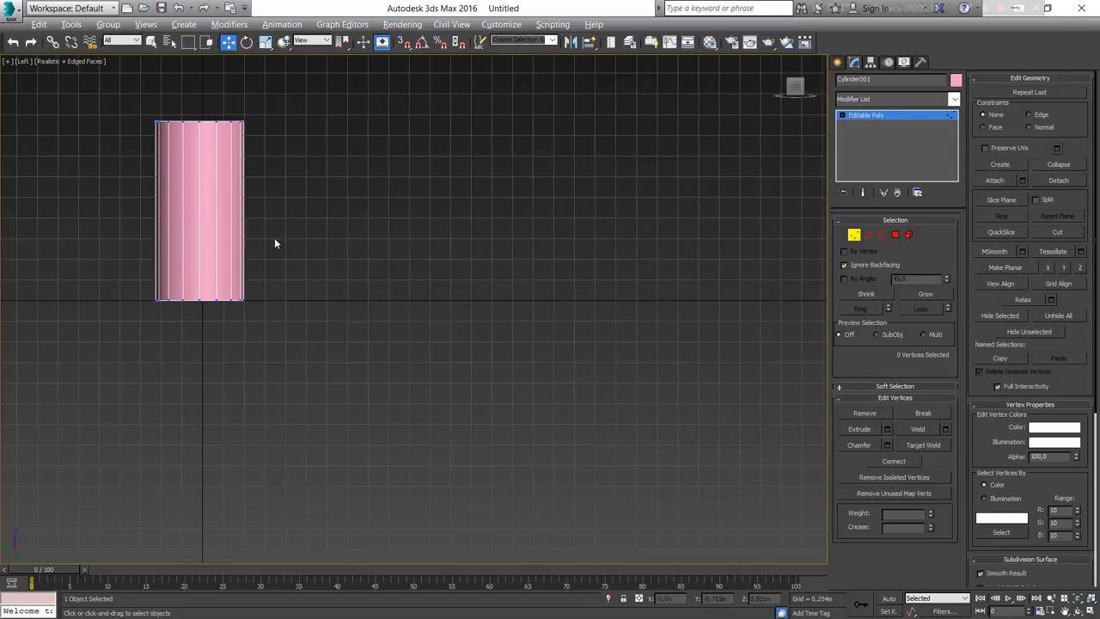
# In Left view, select all 16 top vertices and move them down to Z 1.301m.
pyautogui.moveTo(274, 243); pyautogui.dragTo(550, 344, button='middle')
pyautogui.scroll(2, 505, 264)
pyautogui.scroll(3, 502, 272)
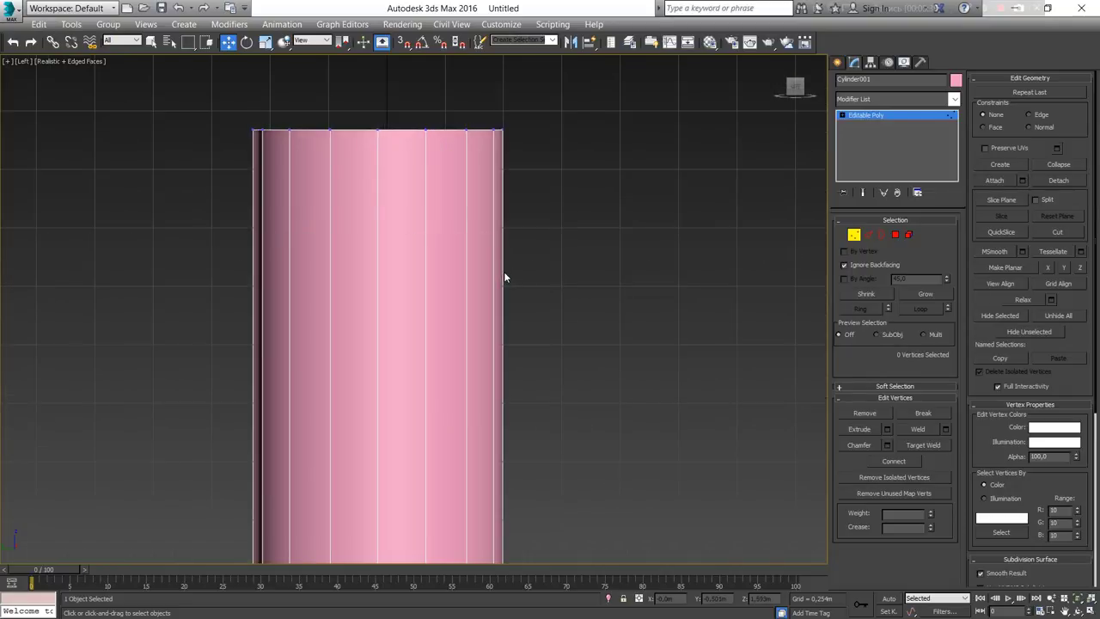
pyautogui.scroll(-2, 503, 277)
pyautogui.moveTo(504, 275); pyautogui.dragTo(536, 221, button='middle')
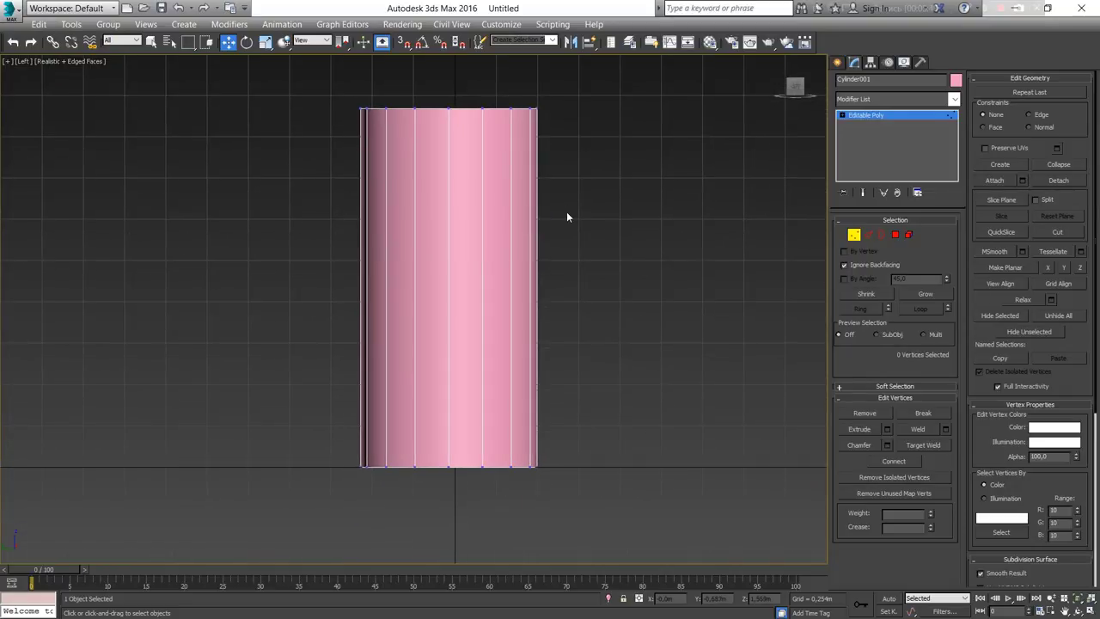
pyautogui.moveTo(269, 82)
pyautogui.mouseDown()
pyautogui.moveTo(524, 146)
pyautogui.moveTo(622, 140)
pyautogui.mouseUp()
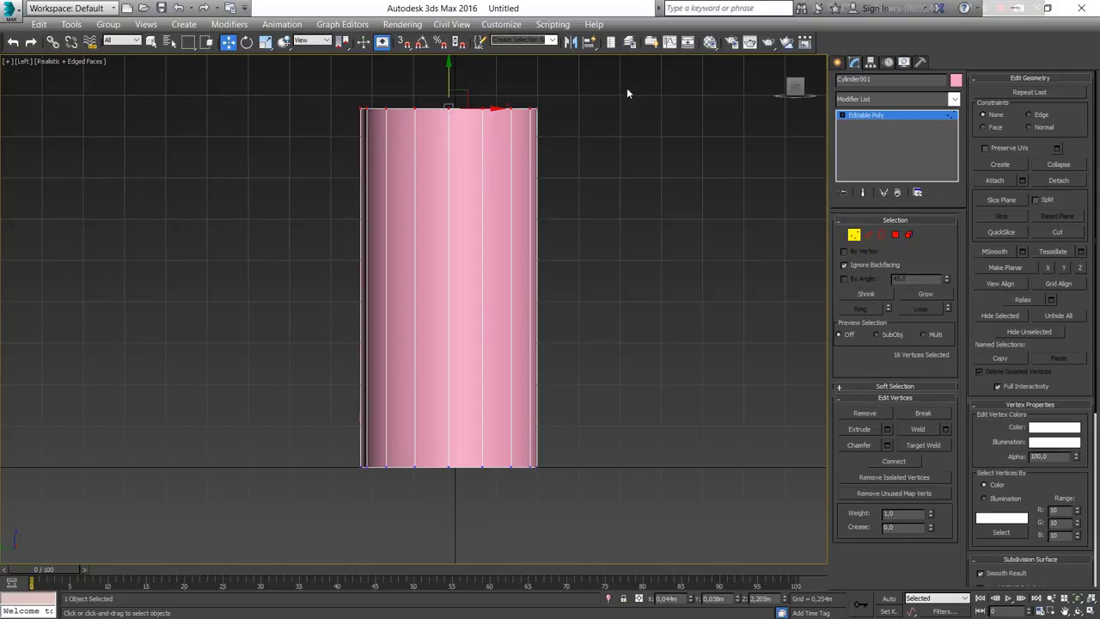
pyautogui.moveTo(628, 91); pyautogui.dragTo(238, 171)
pyautogui.moveTo(449, 70); pyautogui.dragTo(451, 216)
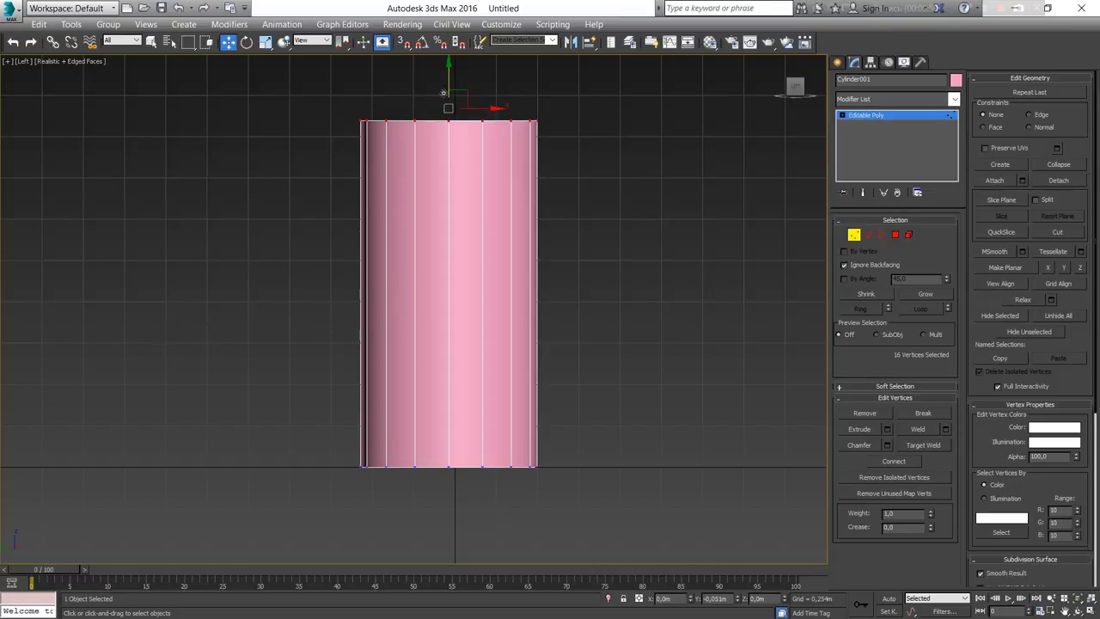
pyautogui.scroll(2, 583, 276)
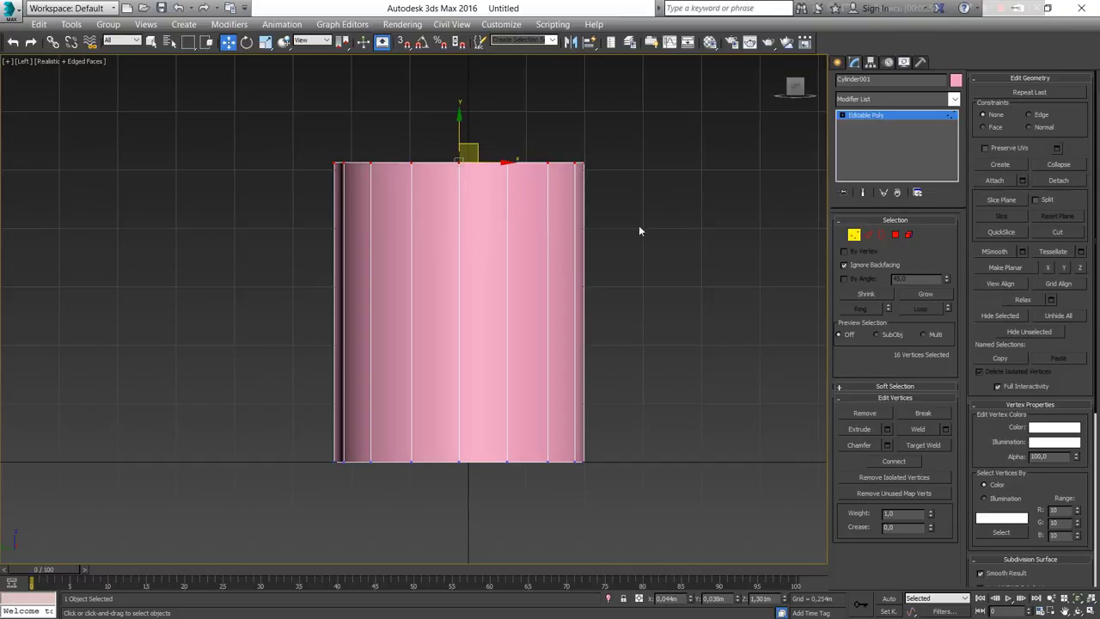
pyautogui.moveTo(651, 203)
pyautogui.keyDown('alt'); pyautogui.mouseDown(button='middle')
pyautogui.moveTo(534, 304)
pyautogui.moveTo(563, 236)
pyautogui.mouseUp(button='middle'); pyautogui.keyUp('alt')
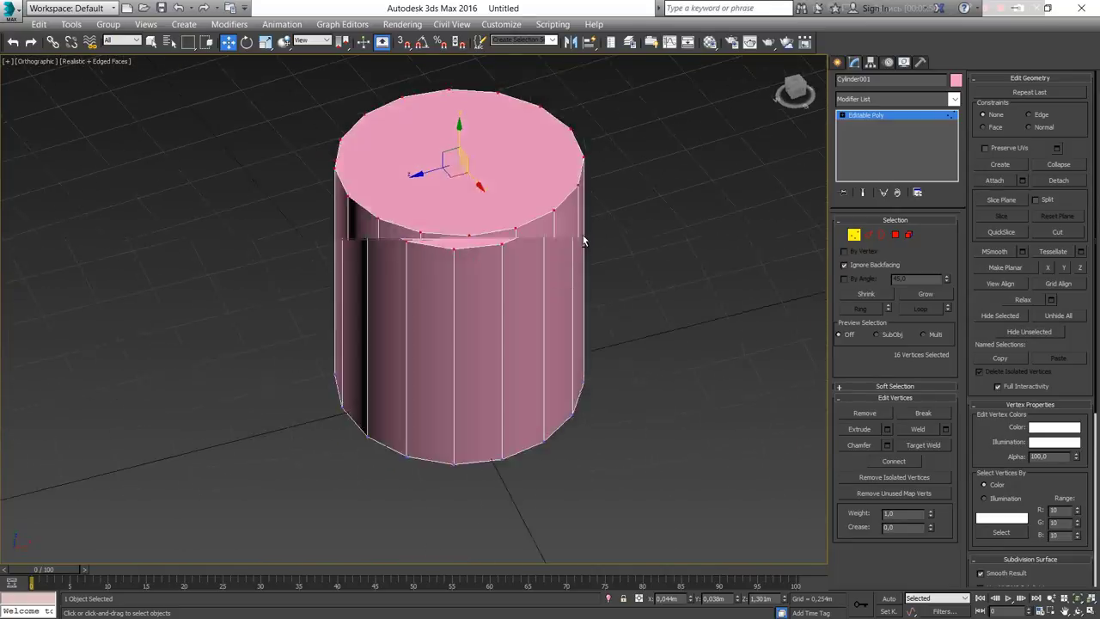
pyautogui.press('l')
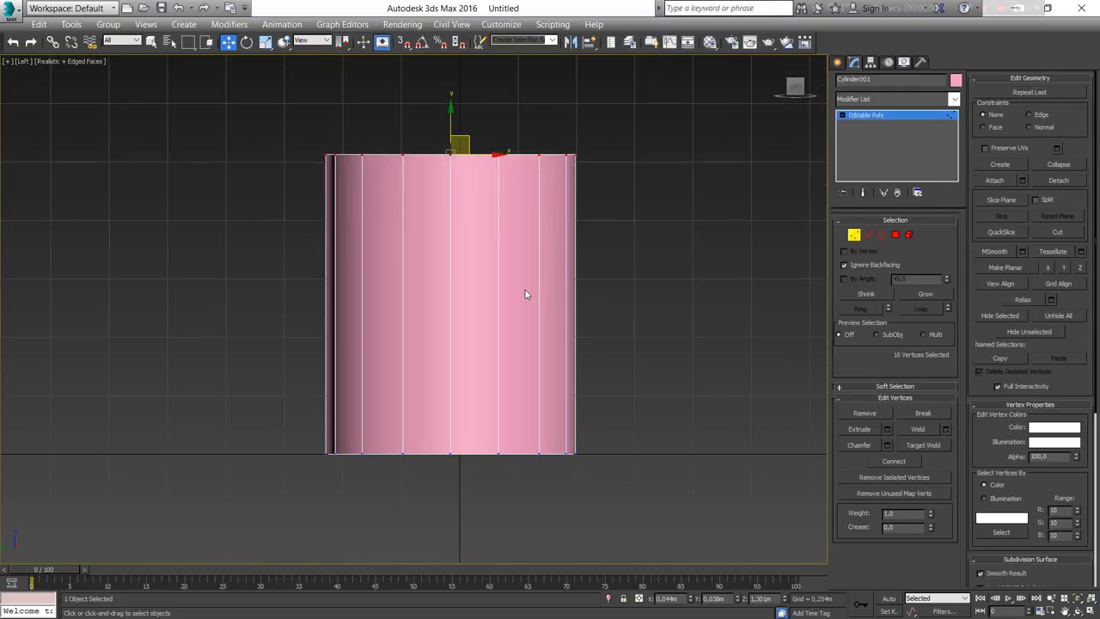
# At Edge level, select sixteen vertical edges and zoom-extents the cylinder in Left view.
pyautogui.press('2')
pyautogui.click(620, 236)
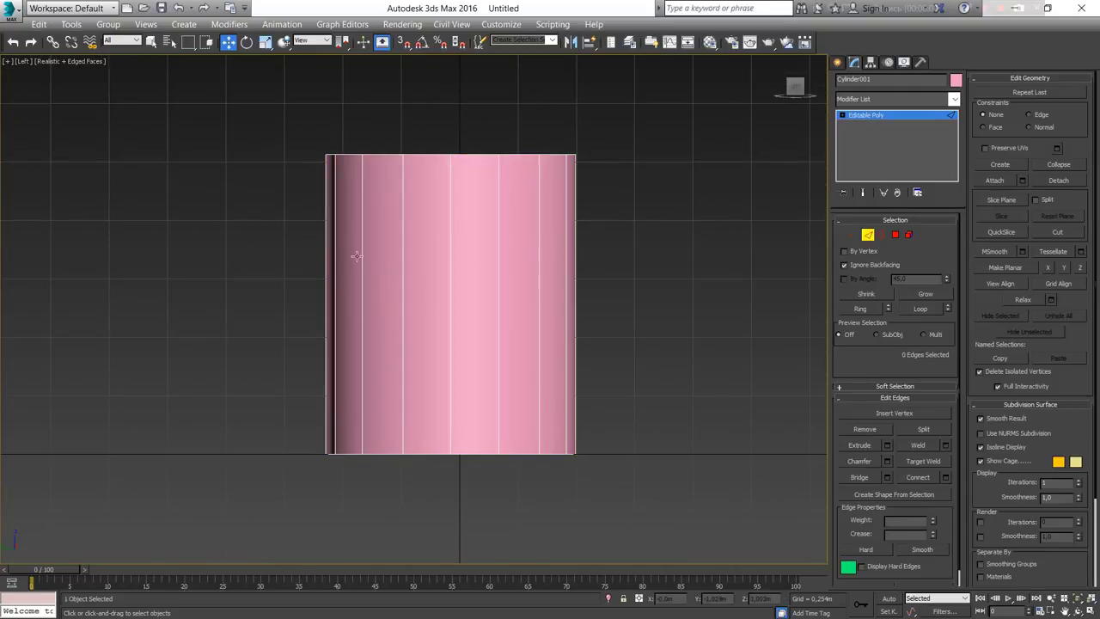
pyautogui.moveTo(155, 272); pyautogui.dragTo(783, 361)
pyautogui.moveTo(73, 221); pyautogui.dragTo(688, 314)
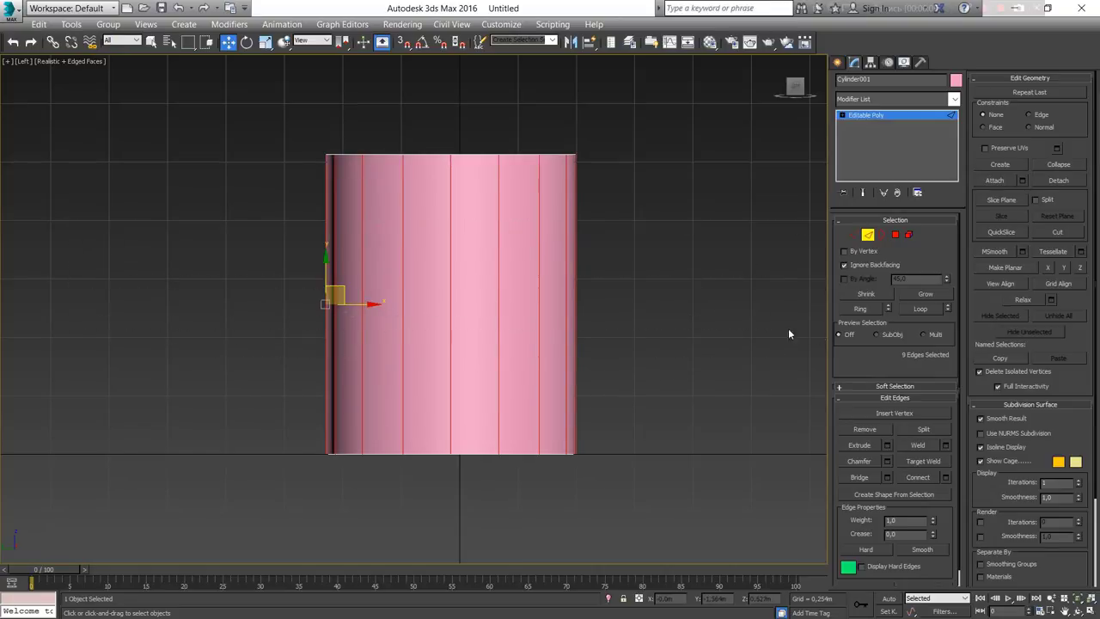
pyautogui.moveTo(668, 265)
pyautogui.keyDown('alt'); pyautogui.mouseDown(button='middle')
pyautogui.moveTo(646, 264)
pyautogui.moveTo(602, 290)
pyautogui.moveTo(549, 284)
pyautogui.mouseUp(button='middle'); pyautogui.keyUp('alt')
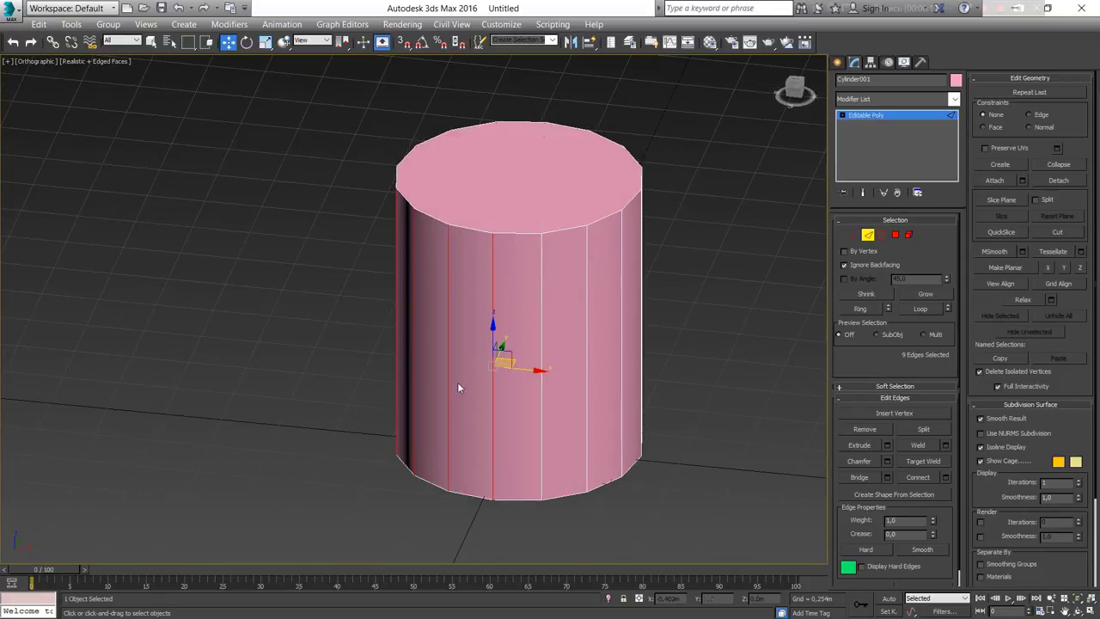
pyautogui.press('l')
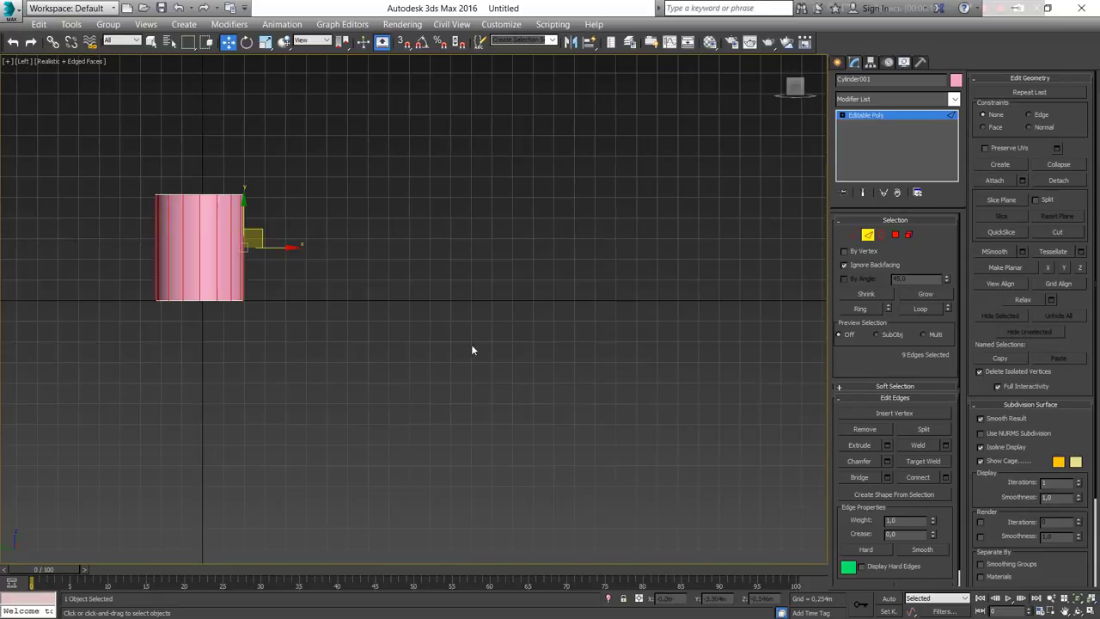
pyautogui.press('z')
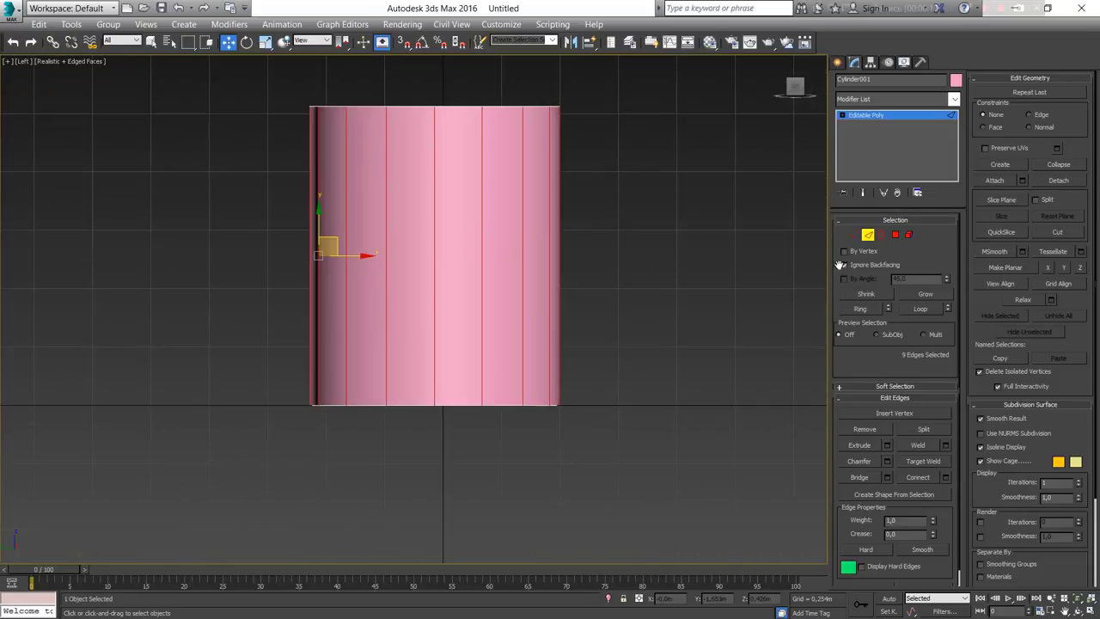
pyautogui.moveTo(668, 223); pyautogui.dragTo(103, 300)
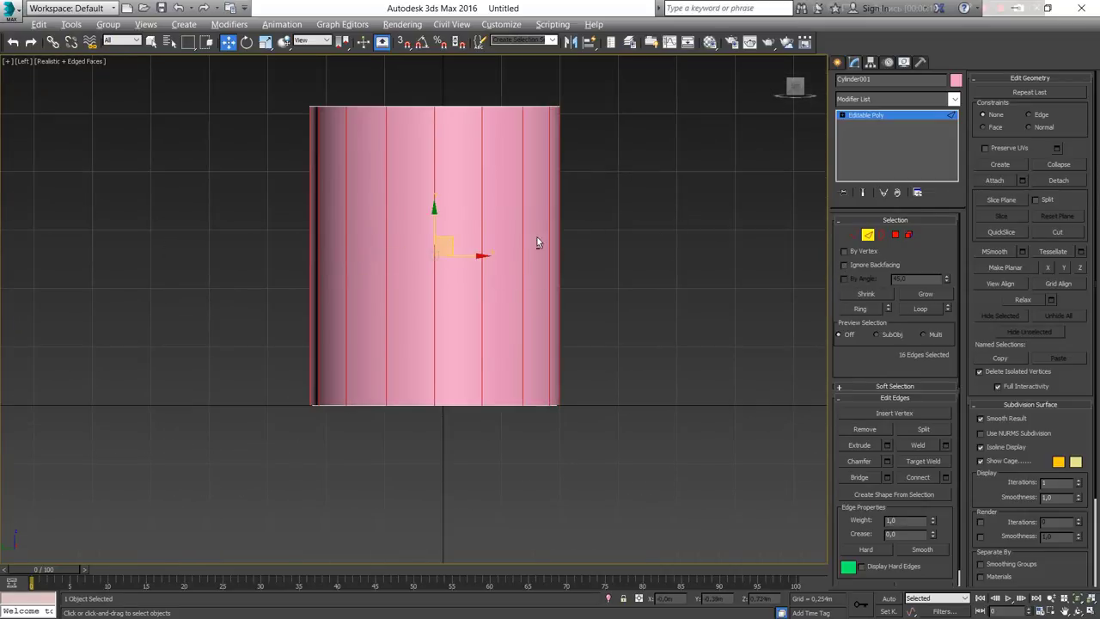
pyautogui.keyDown('alt'); pyautogui.moveTo(537, 237); pyautogui.dragTo(403, 258, button='middle'); pyautogui.keyUp('alt')
pyautogui.press('l')
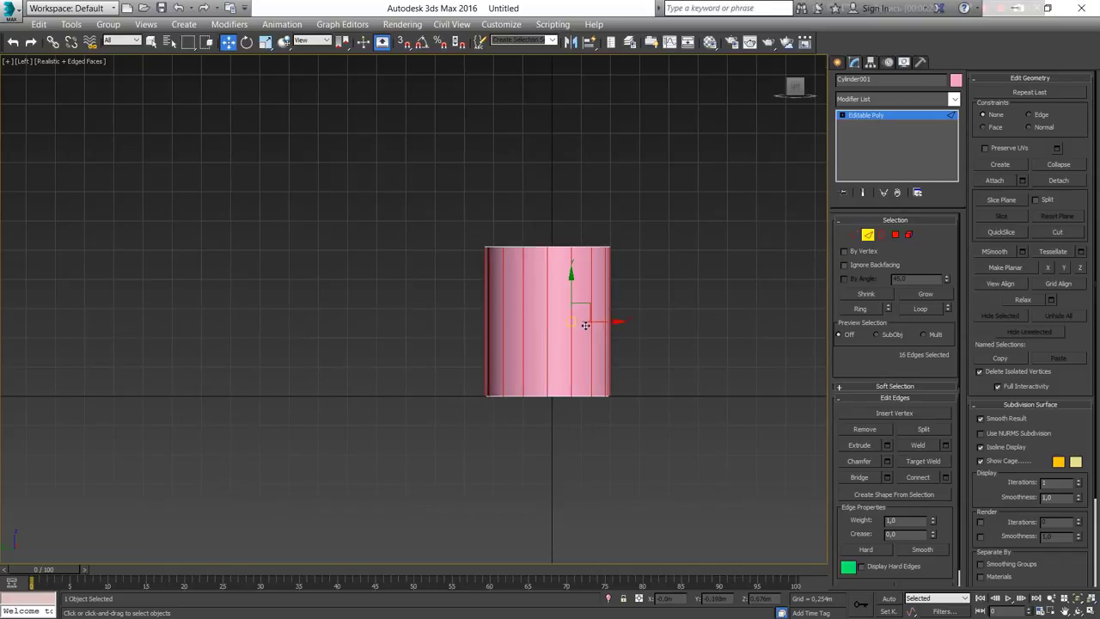
pyautogui.press('z')
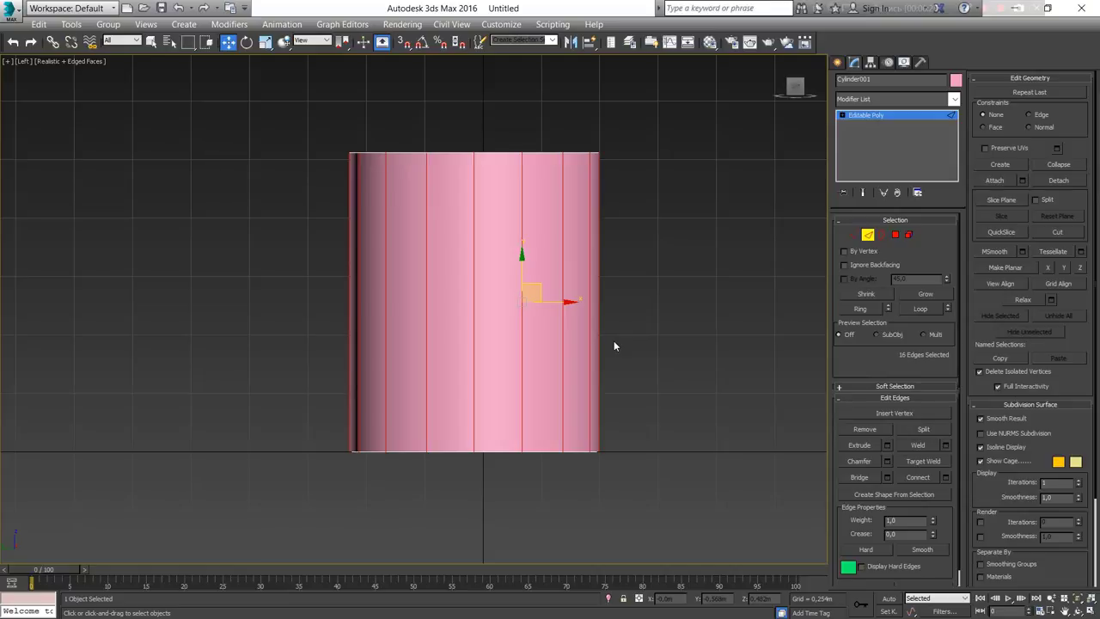
# Connect nine selected vertical edges to add a horizontal edge loop and test moving it.
pyautogui.click(710, 249)
pyautogui.moveTo(731, 243); pyautogui.dragTo(371, 311)
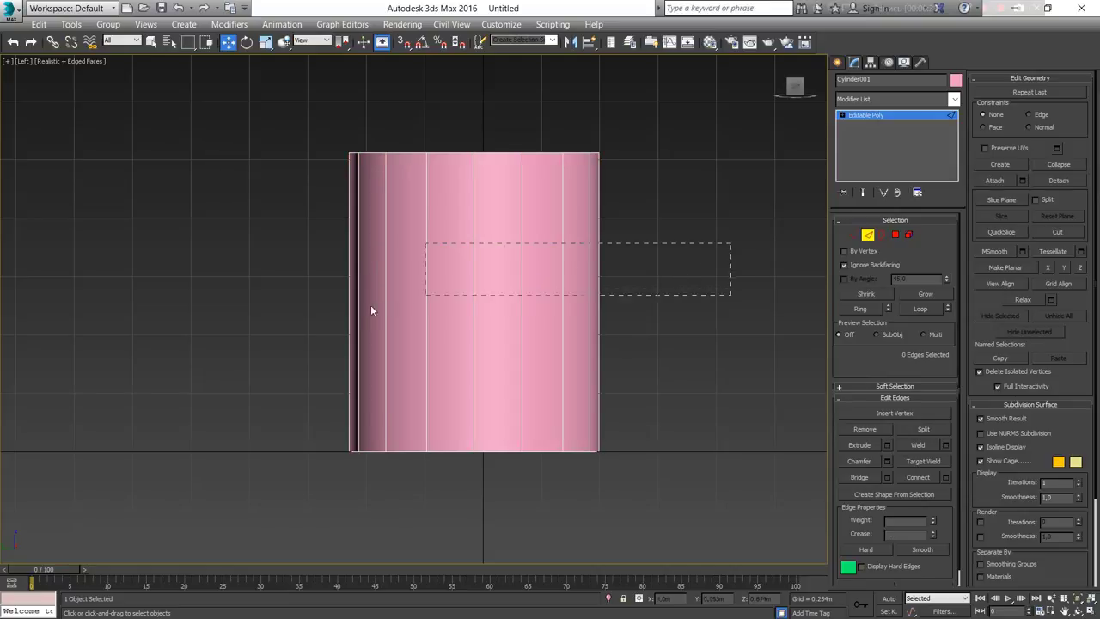
pyautogui.moveTo(201, 355); pyautogui.dragTo(206, 352)
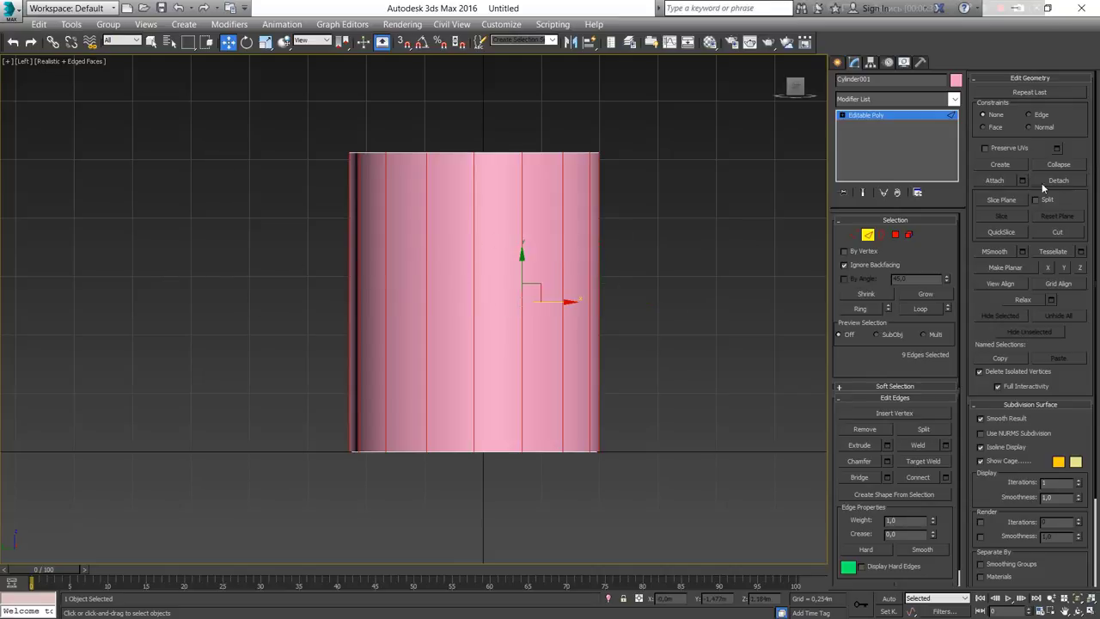
pyautogui.click(919, 477)
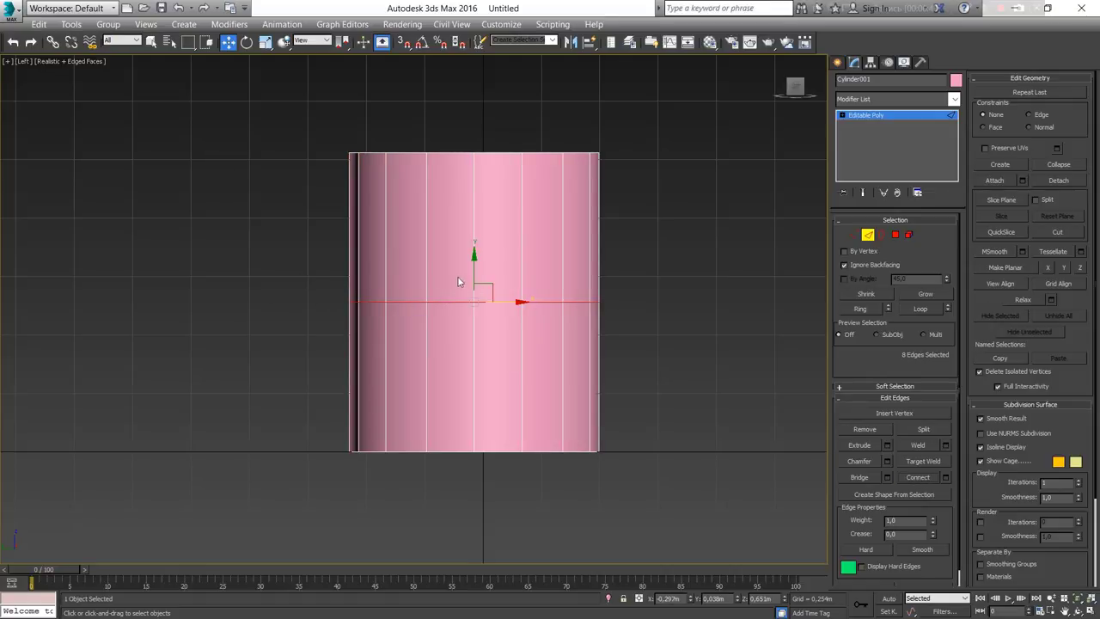
pyautogui.moveTo(472, 264); pyautogui.dragTo(494, 246)
pyautogui.moveTo(682, 257)
pyautogui.keyDown('alt'); pyautogui.mouseDown(button='middle')
pyautogui.moveTo(570, 277)
pyautogui.moveTo(565, 309)
pyautogui.moveTo(527, 337)
pyautogui.moveTo(401, 332)
pyautogui.moveTo(665, 331)
pyautogui.moveTo(695, 321)
pyautogui.mouseUp(button='middle'); pyautogui.keyUp('alt')
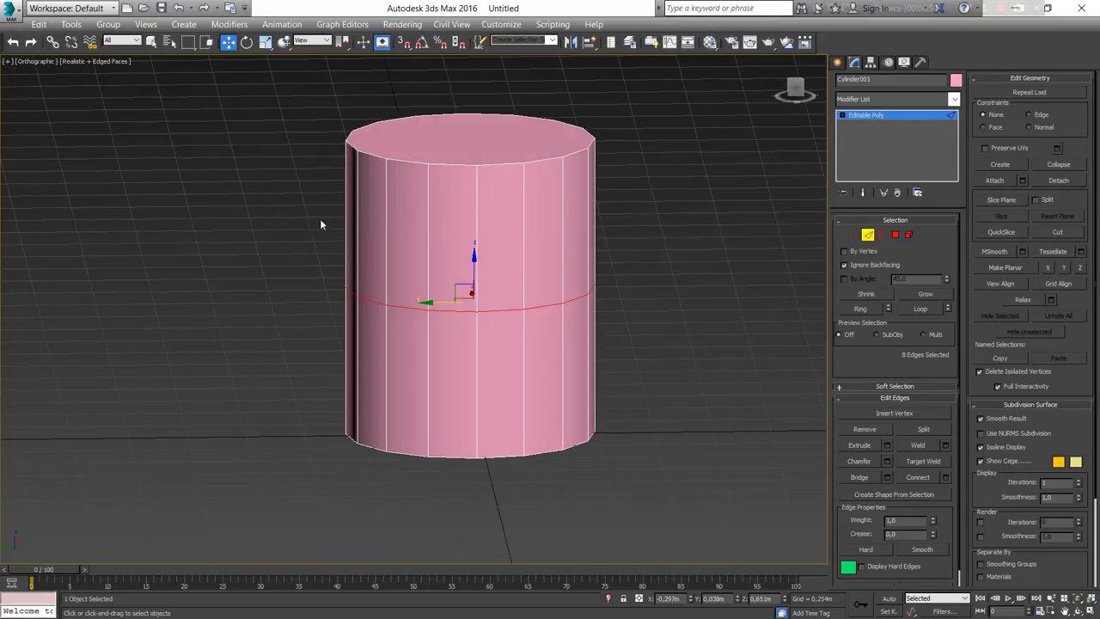
pyautogui.moveTo(698, 245); pyautogui.dragTo(697, 245)
pyautogui.moveTo(456, 250)
pyautogui.keyDown('alt'); pyautogui.mouseDown(button='middle')
pyautogui.moveTo(451, 240)
pyautogui.moveTo(506, 236)
pyautogui.moveTo(633, 272)
pyautogui.moveTo(447, 286)
pyautogui.mouseUp(button='middle'); pyautogui.keyUp('alt')
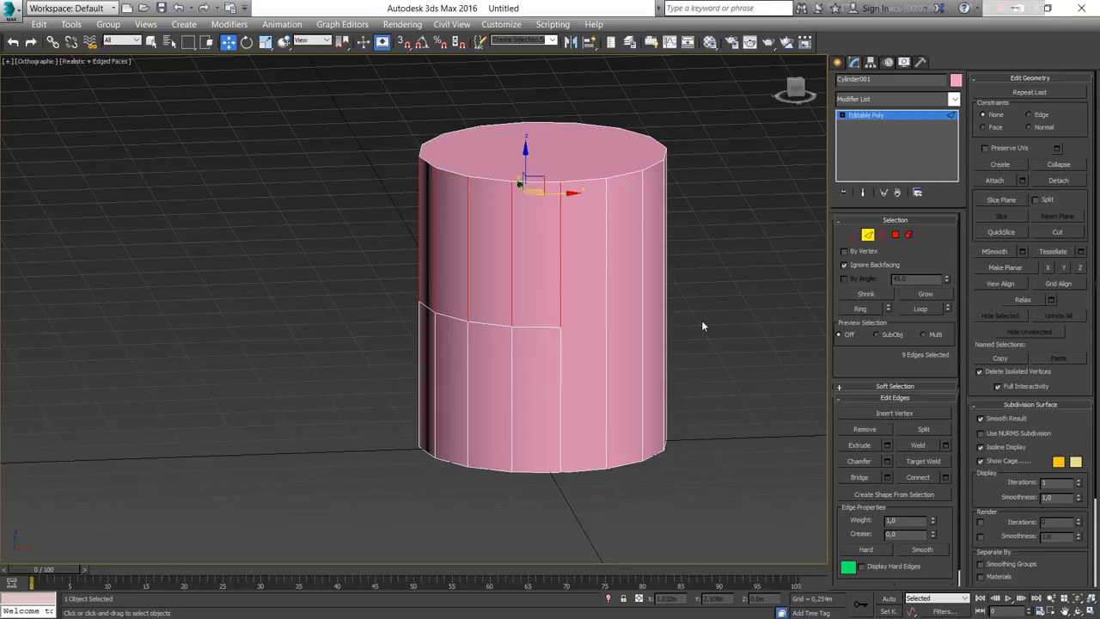
# Undo the edge loop, reselect vertical edges in Left view, then switch to Perspective and Border level.
pyautogui.hotkey('ctrl', 'z')
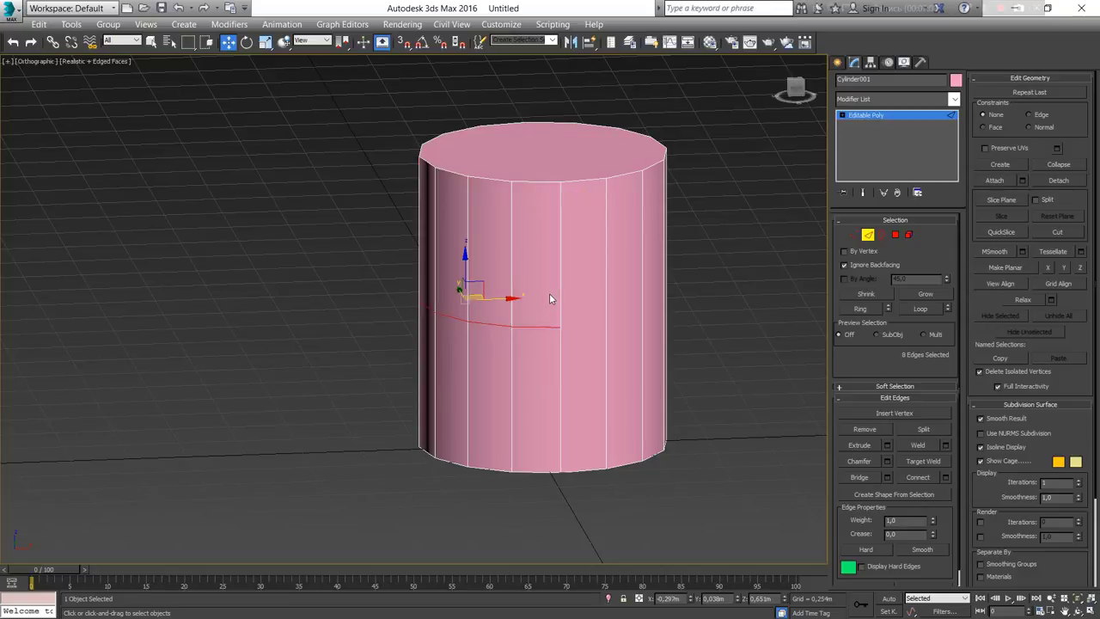
pyautogui.hotkey('ctrl', 'z')
pyautogui.hotkey('ctrl', 'z')
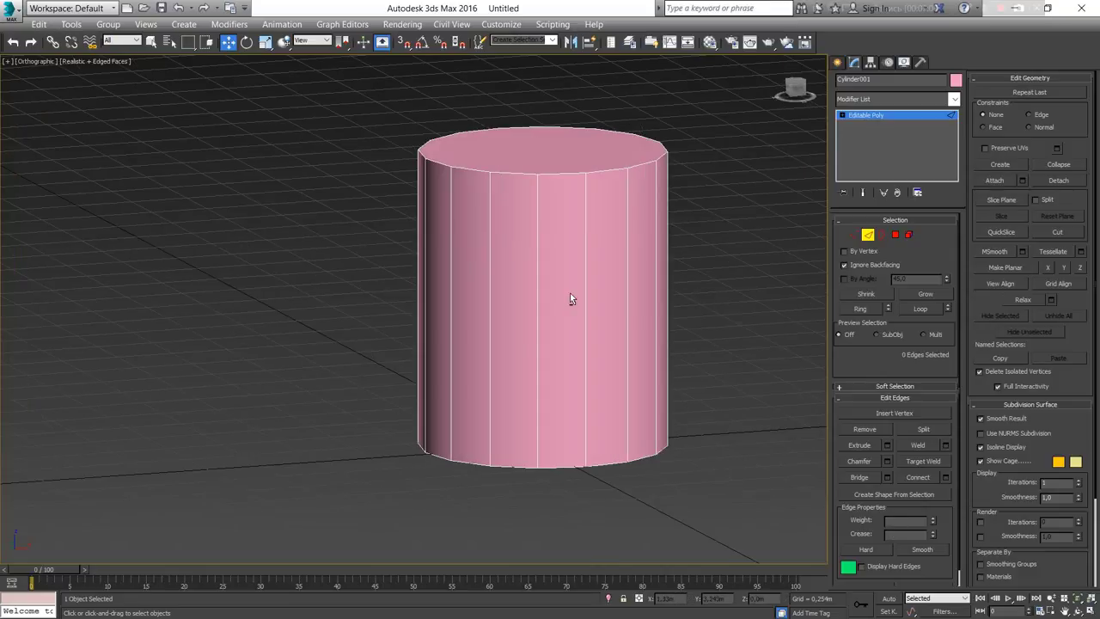
pyautogui.press('l')
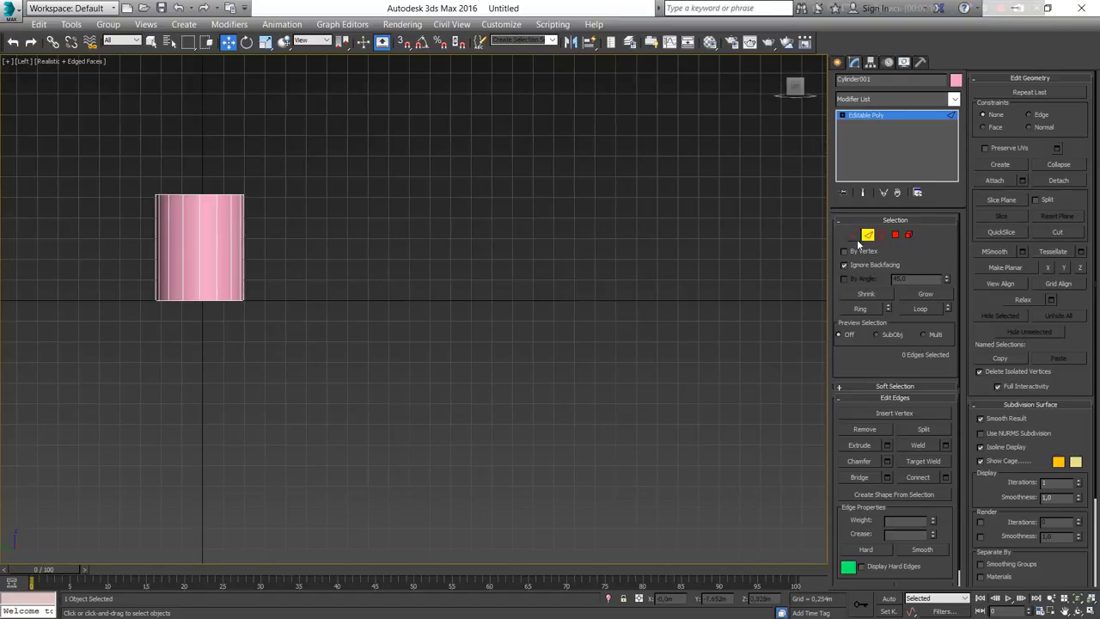
pyautogui.moveTo(99, 255); pyautogui.dragTo(101, 256)
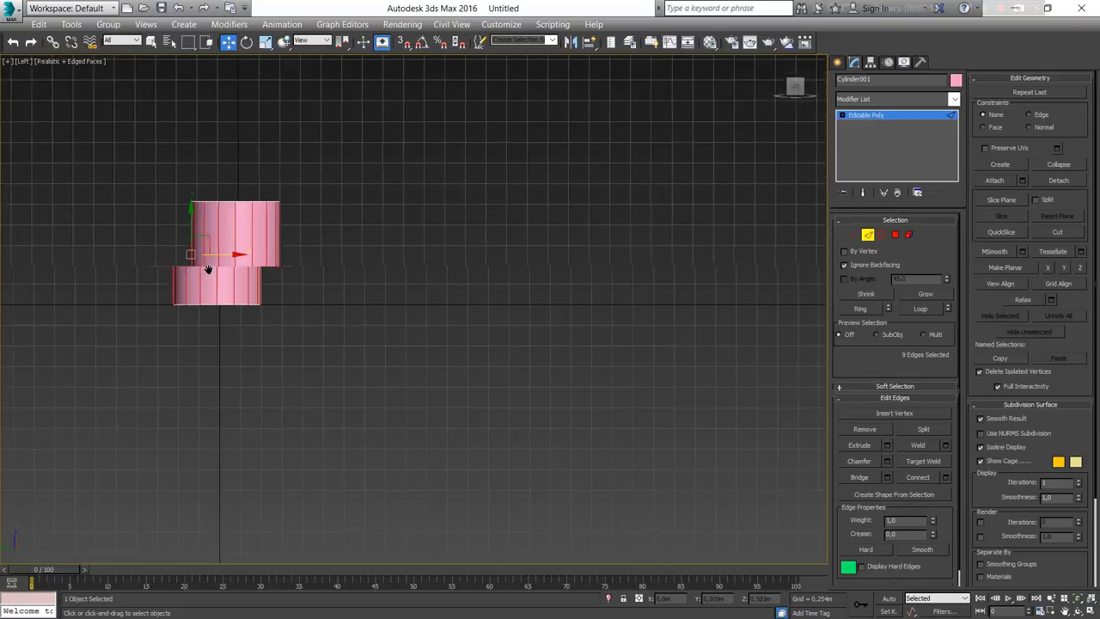
pyautogui.scroll(5, 332, 270)
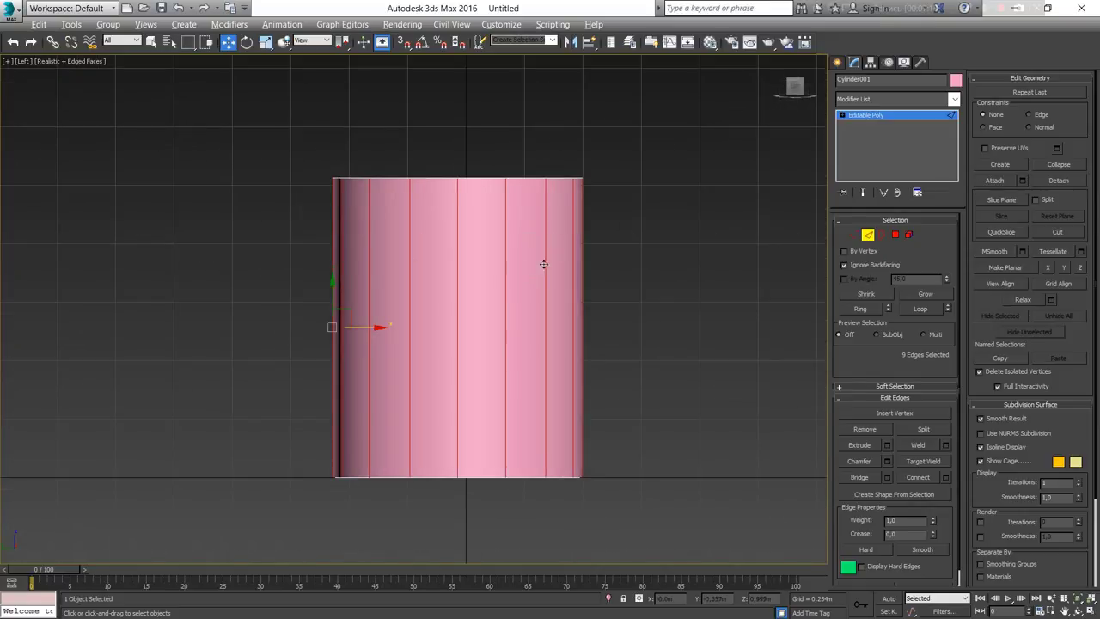
pyautogui.press('p')
pyautogui.scroll(3, 528, 286)
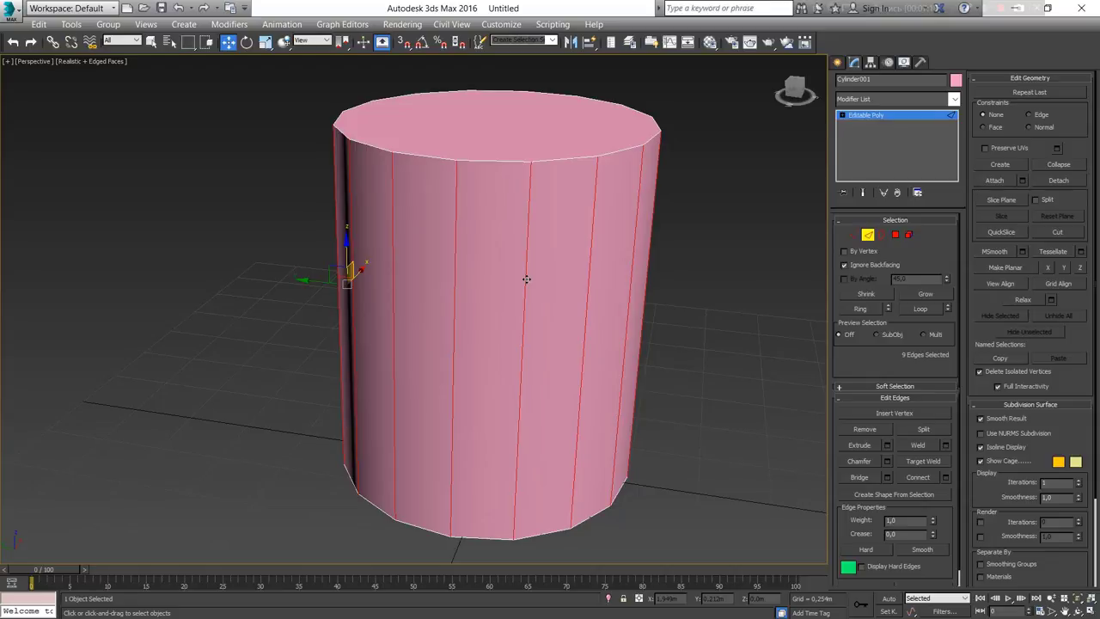
pyautogui.click(881, 234)
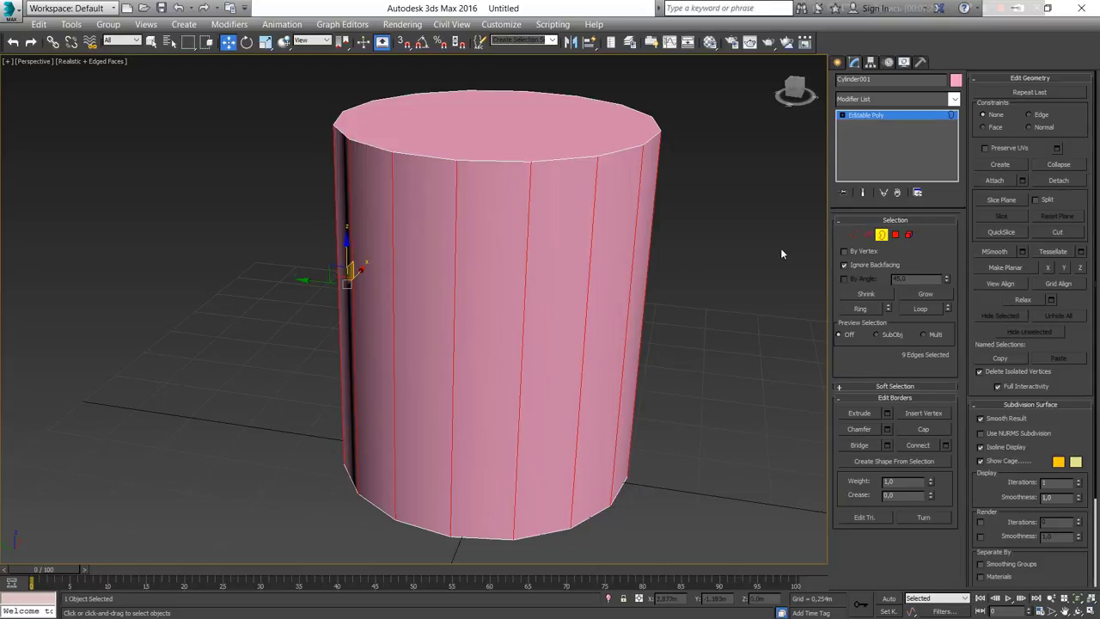
# At Polygon level, select only the cylinder's top cap after testing Element selection.
pyautogui.click(895, 234)
pyautogui.click(469, 136)
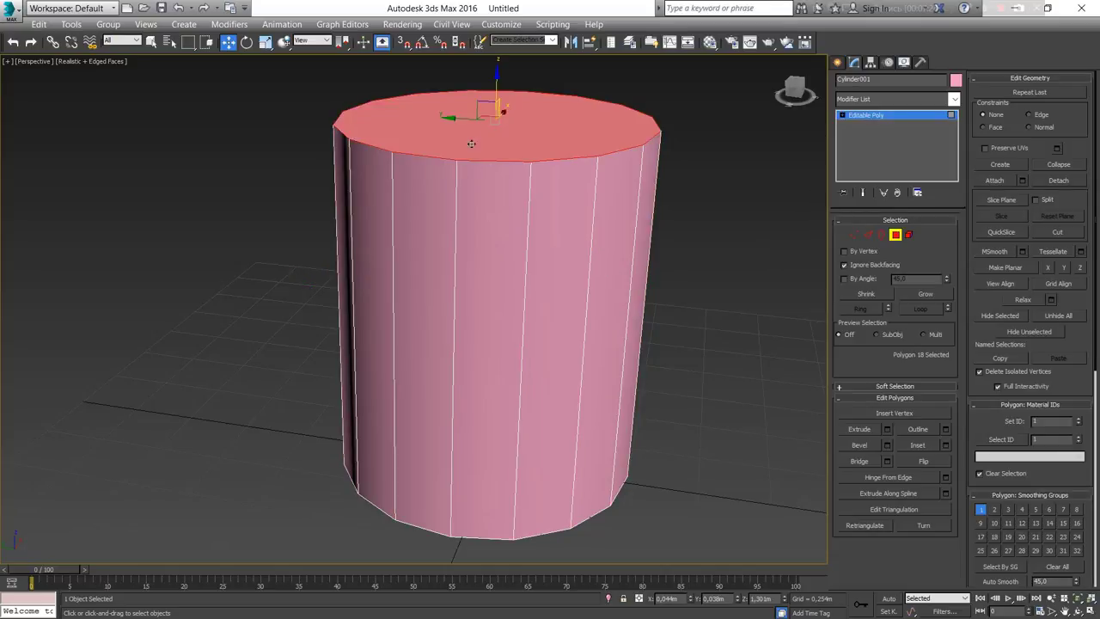
pyautogui.press('5')
pyautogui.click(559, 247)
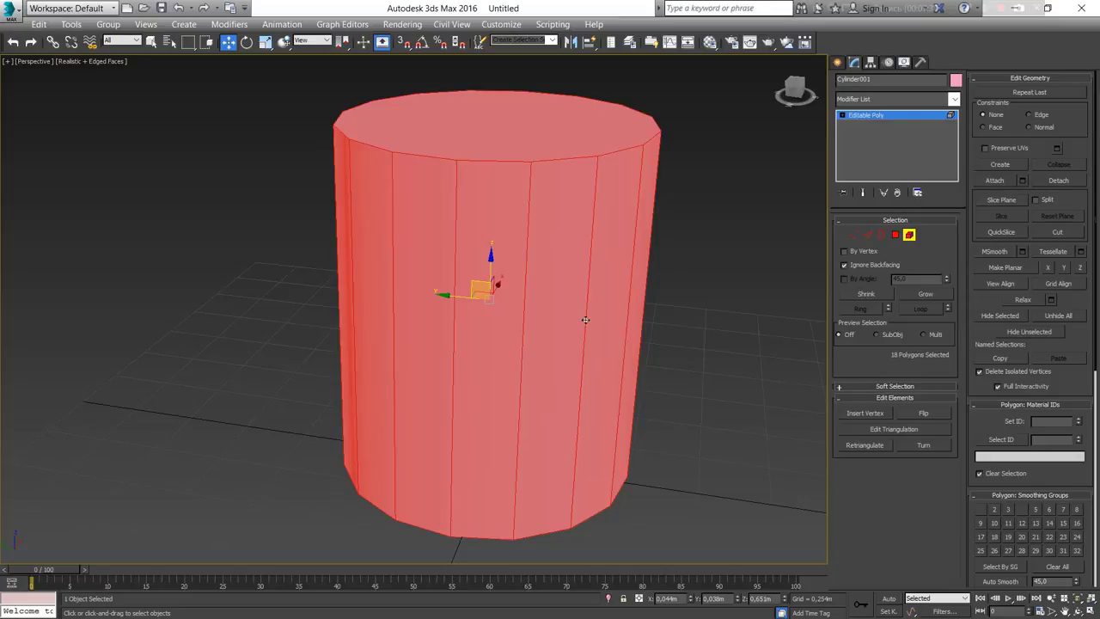
pyautogui.press('4')
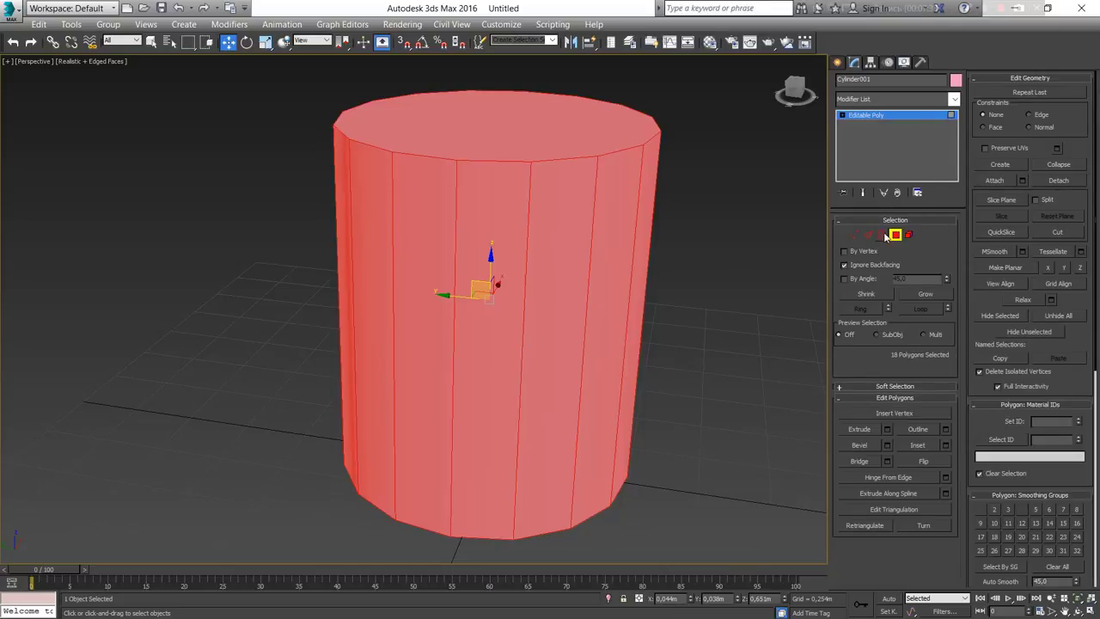
pyautogui.click(552, 155)
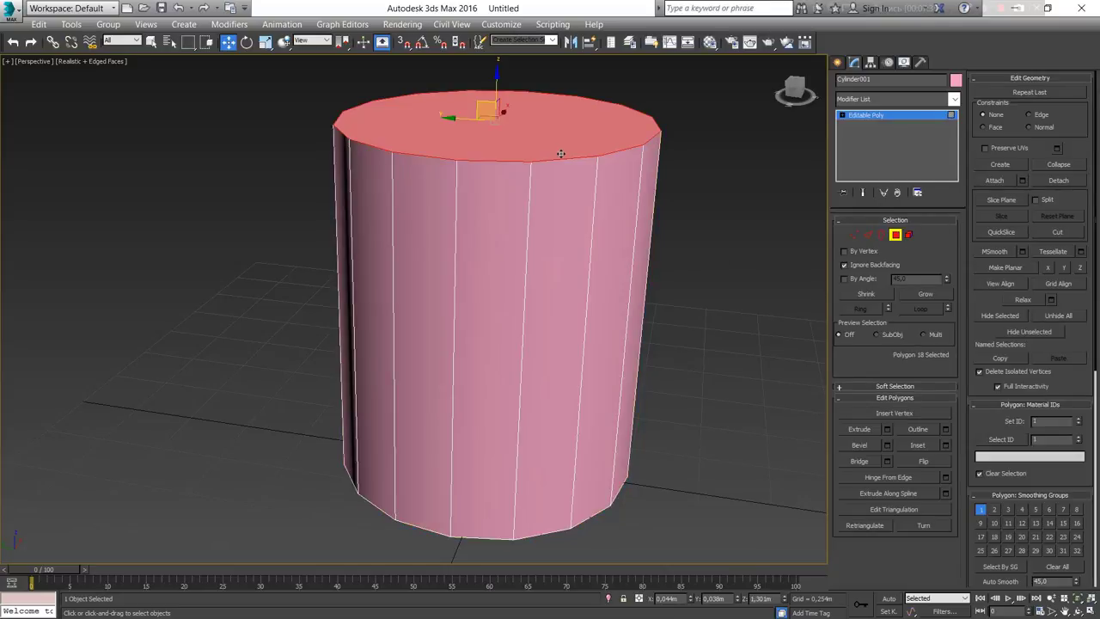
# Add the bottom cap to the selection and delete both caps.
pyautogui.keyDown('alt'); pyautogui.moveTo(616, 185); pyautogui.dragTo(614, 213, button='middle'); pyautogui.keyUp('alt')
pyautogui.keyDown('alt'); pyautogui.moveTo(527, 250); pyautogui.dragTo(567, 108, button='middle'); pyautogui.keyUp('alt')
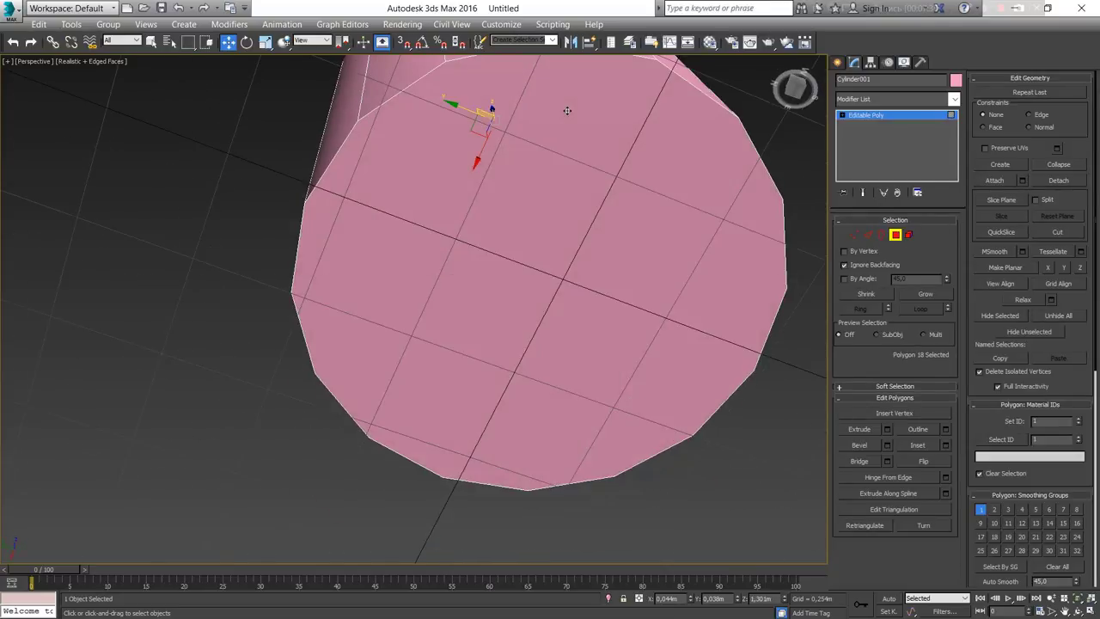
pyautogui.press('alt')
pyautogui.keyDown('ctrl'); pyautogui.click(532, 179); pyautogui.keyUp('ctrl')
pyautogui.keyDown('alt'); pyautogui.moveTo(613, 187); pyautogui.dragTo(579, 263, button='middle'); pyautogui.keyUp('alt')
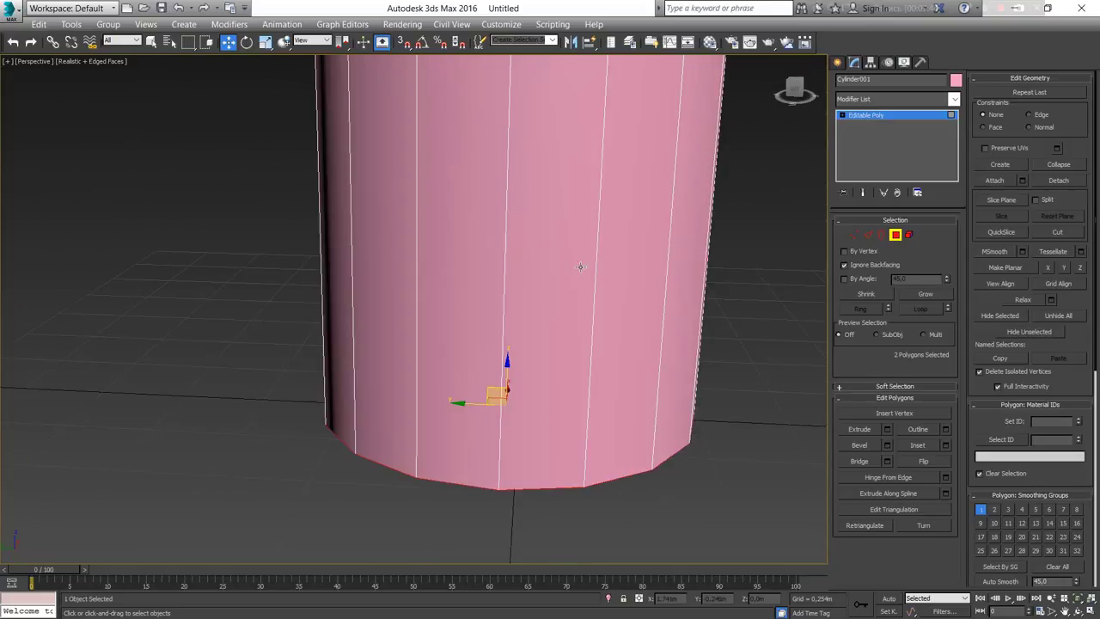
pyautogui.scroll(-3, 545, 315)
pyautogui.keyDown('ctrl'); pyautogui.click(483, 285); pyautogui.keyUp('ctrl')
pyautogui.keyDown('alt'); pyautogui.click(482, 285); pyautogui.keyUp('alt')
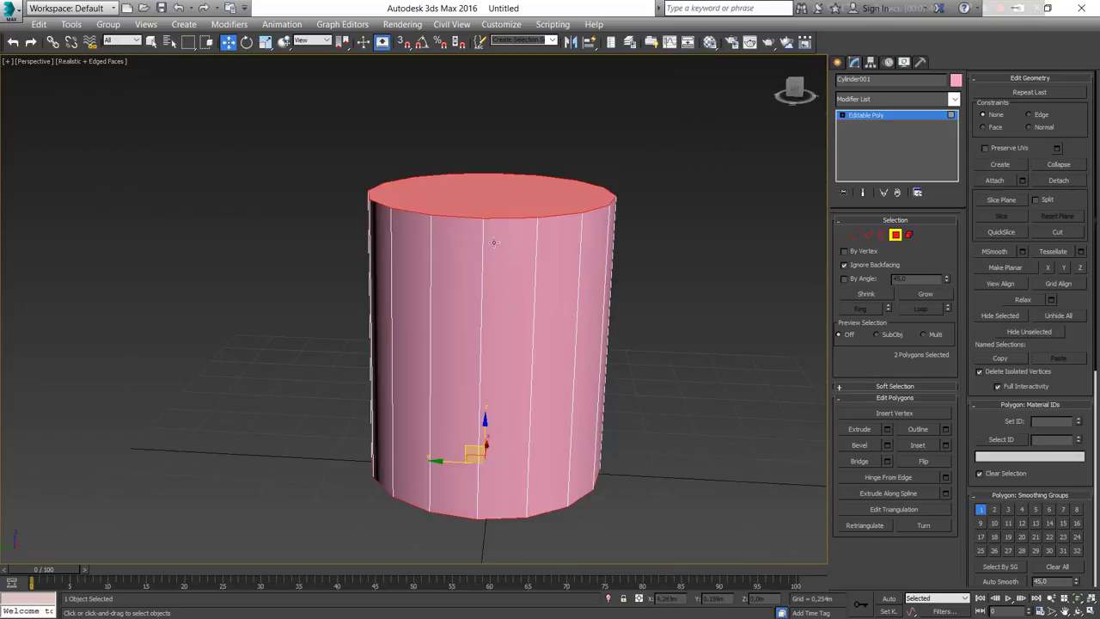
pyautogui.press('Delete')
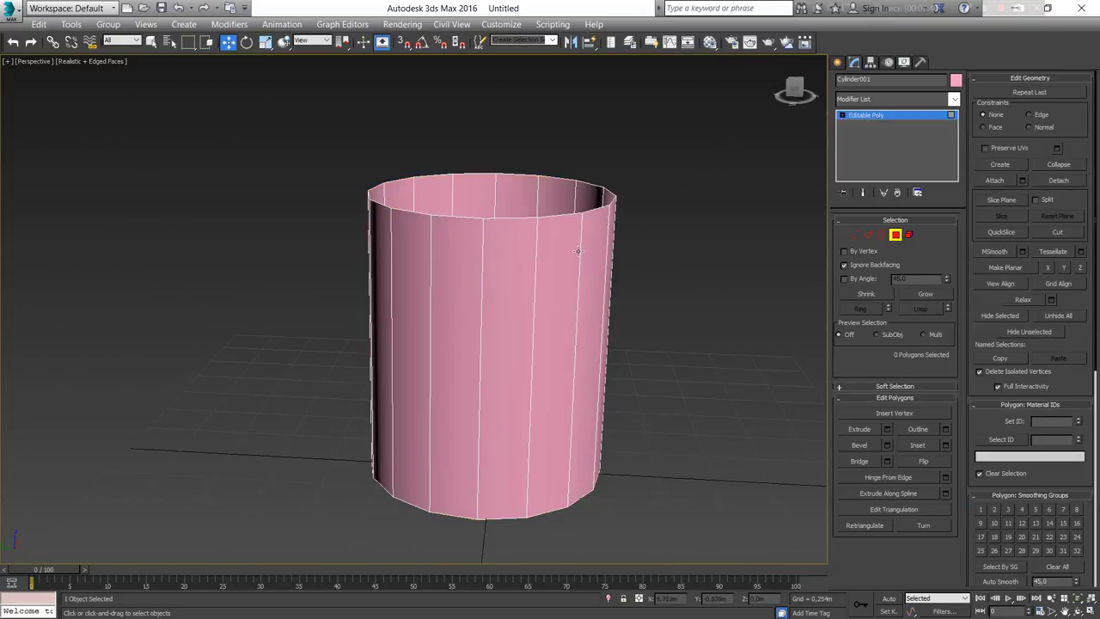
# Select the open tube's top rim border, then switch to Polygon level.
pyautogui.moveTo(578, 245)
pyautogui.keyDown('alt'); pyautogui.mouseDown(button='middle')
pyautogui.moveTo(602, 336)
pyautogui.moveTo(569, 338)
pyautogui.moveTo(581, 248)
pyautogui.mouseUp(button='middle'); pyautogui.keyUp('alt')
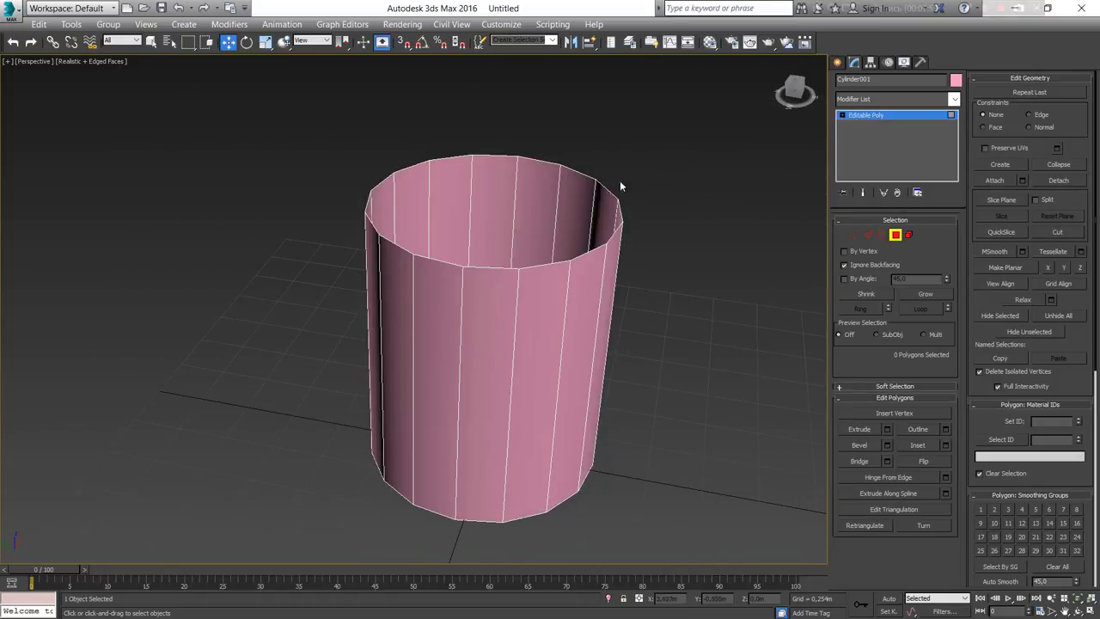
pyautogui.click(881, 235)
pyautogui.click(590, 216)
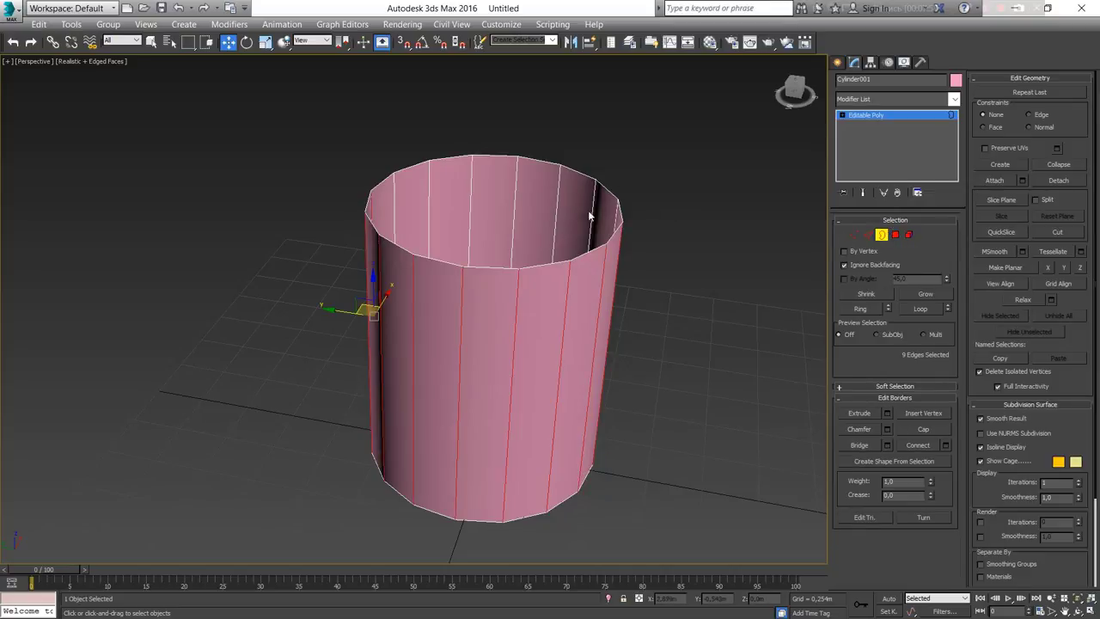
pyautogui.click(540, 269)
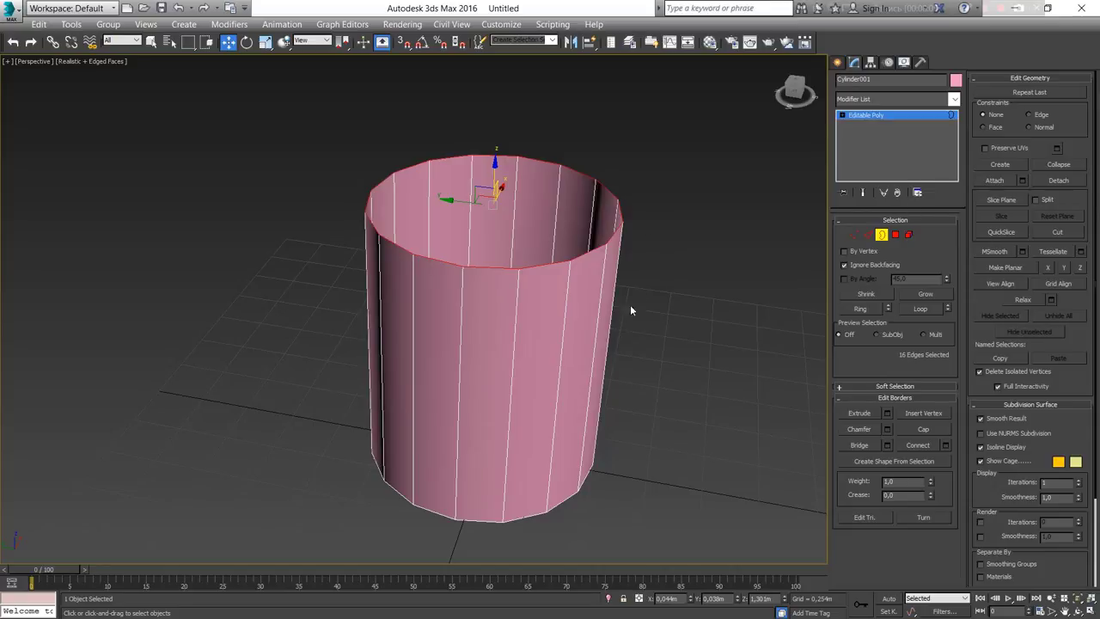
pyautogui.press('4')
pyautogui.click(479, 323)
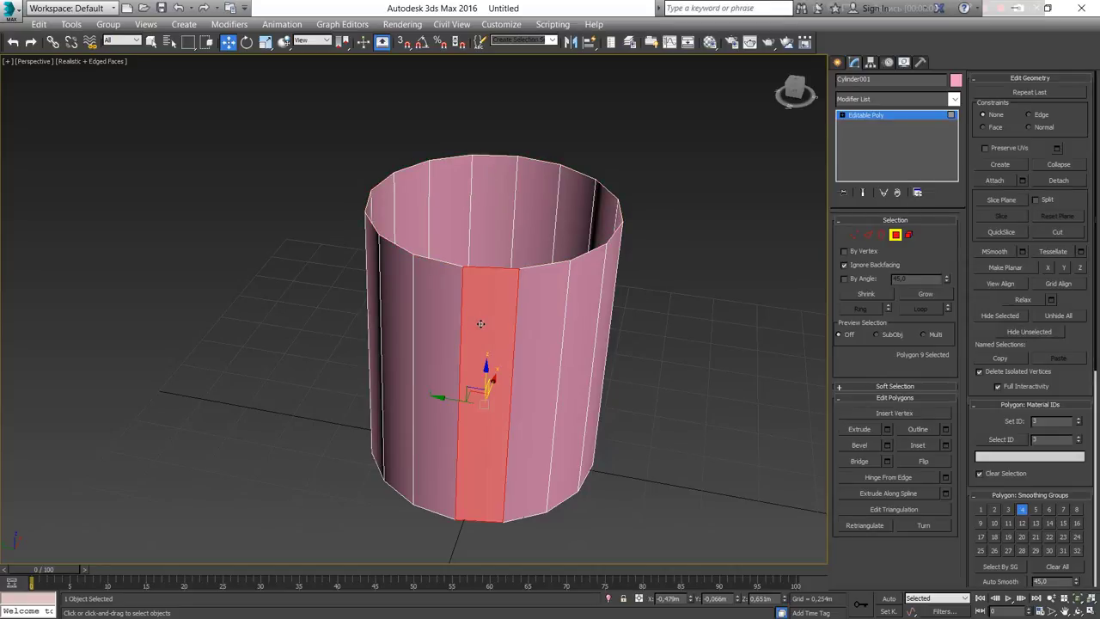
pyautogui.press('Delete')
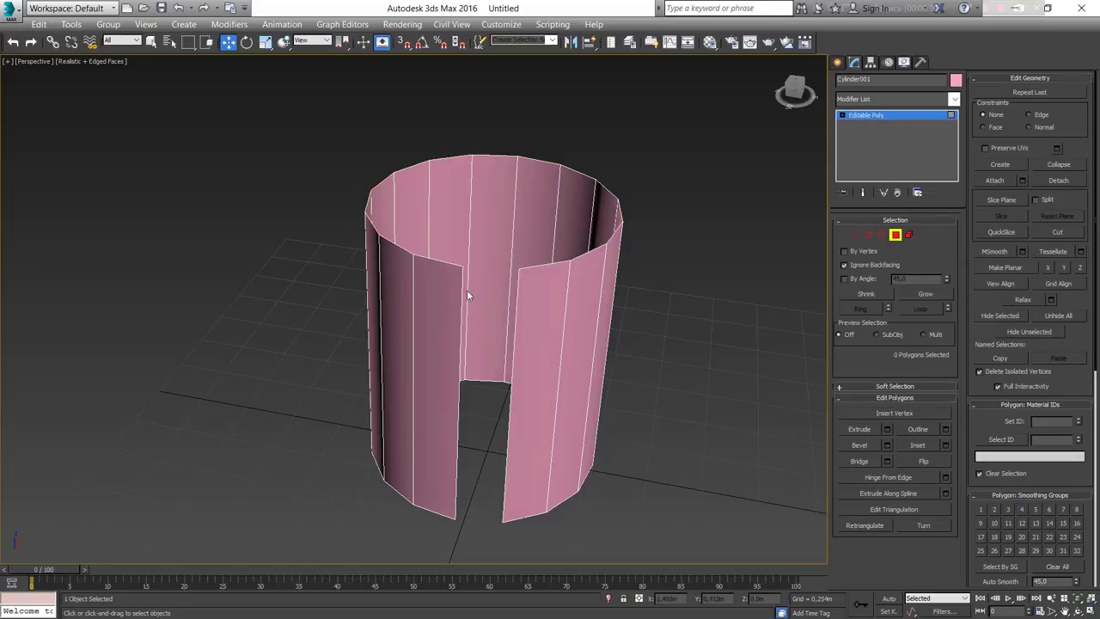
pyautogui.press('3')
pyautogui.click(464, 288)
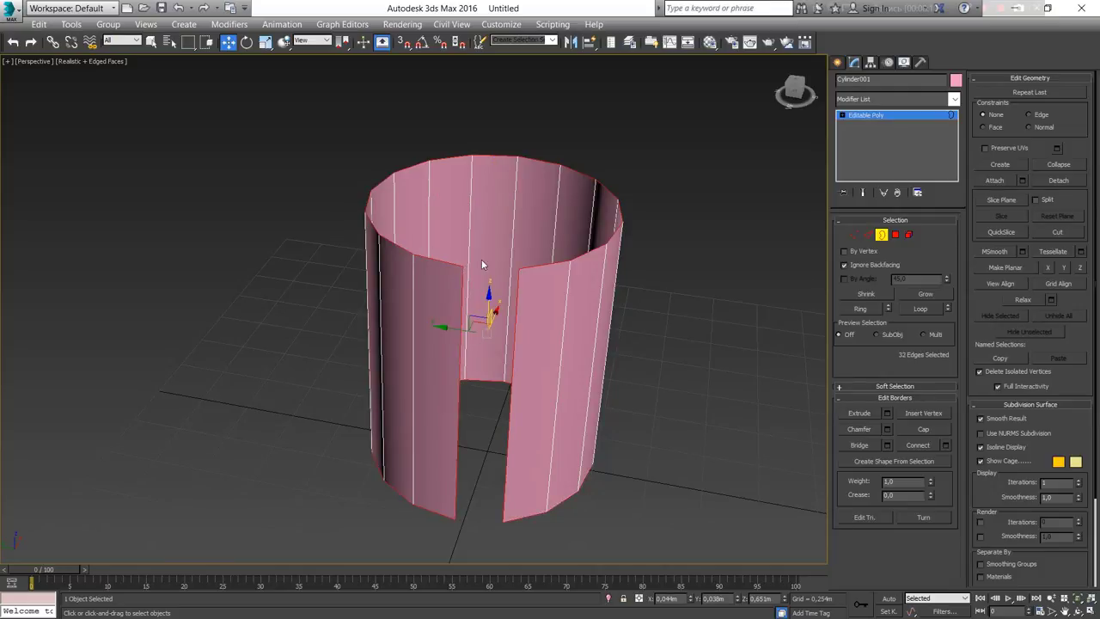
pyautogui.keyDown('alt'); pyautogui.moveTo(489, 429); pyautogui.dragTo(504, 293, button='middle'); pyautogui.keyUp('alt')
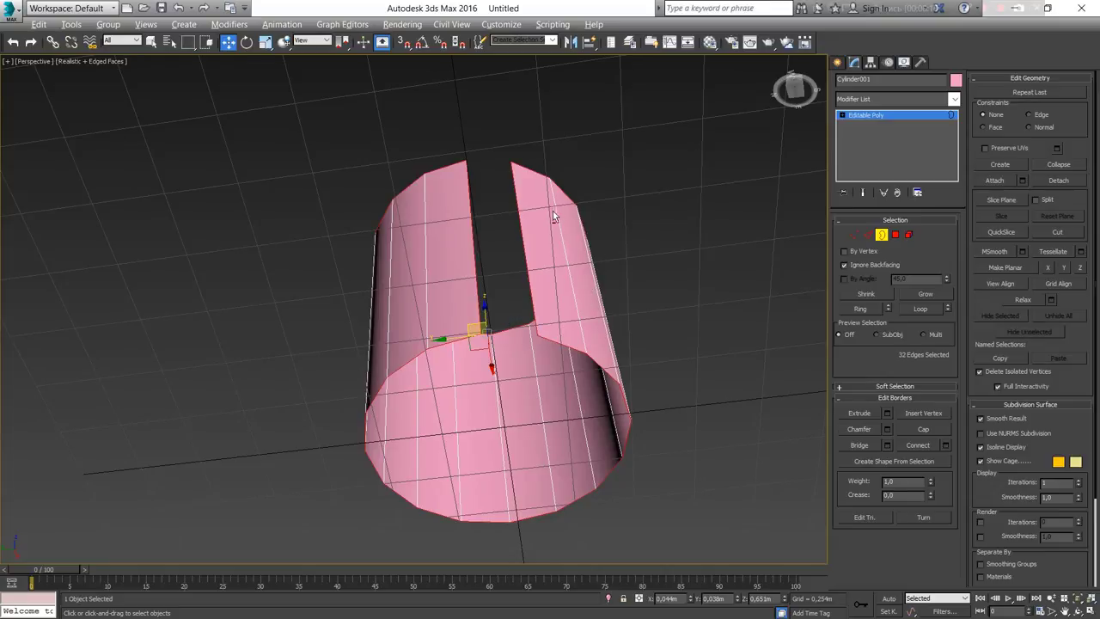
pyautogui.keyDown('alt'); pyautogui.moveTo(552, 211); pyautogui.dragTo(549, 304, button='middle'); pyautogui.keyUp('alt')
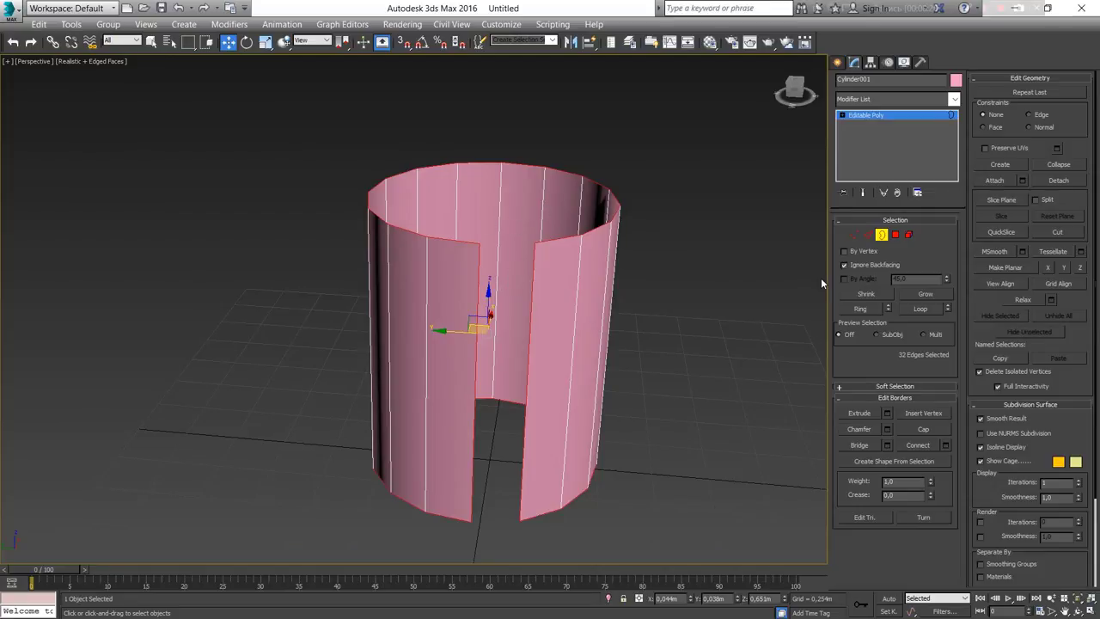
pyautogui.hotkey('ctrl', 'z')
pyautogui.hotkey('ctrl', 'z')
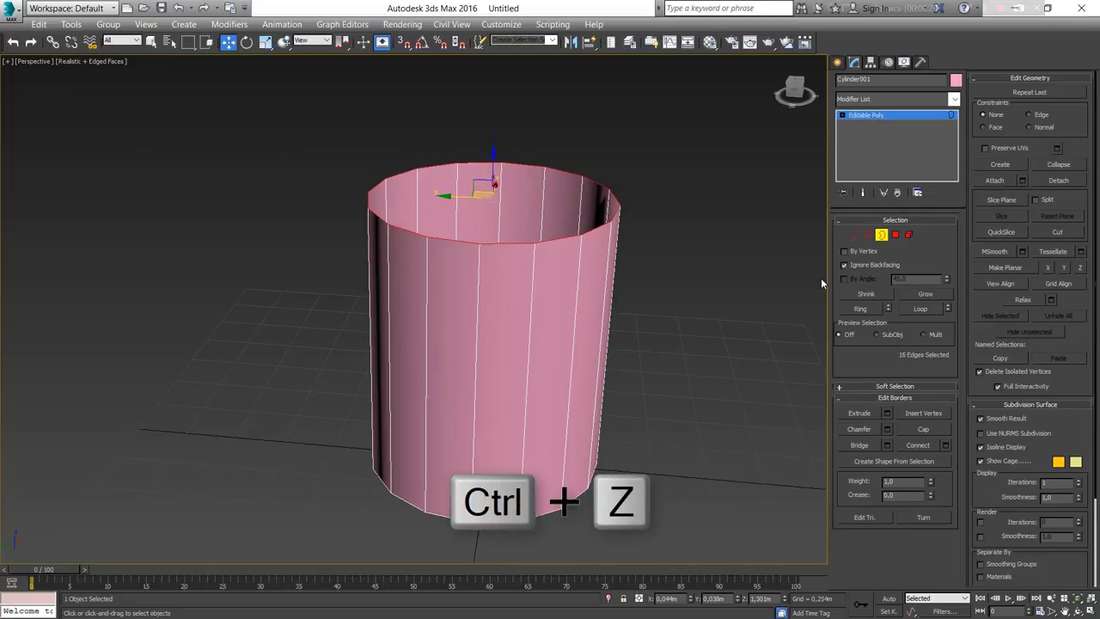
pyautogui.moveTo(662, 275)
pyautogui.keyDown('alt'); pyautogui.mouseDown(button='middle')
pyautogui.moveTo(639, 296)
pyautogui.moveTo(672, 348)
pyautogui.moveTo(641, 363)
pyautogui.moveTo(607, 310)
pyautogui.mouseUp(button='middle'); pyautogui.keyUp('alt')
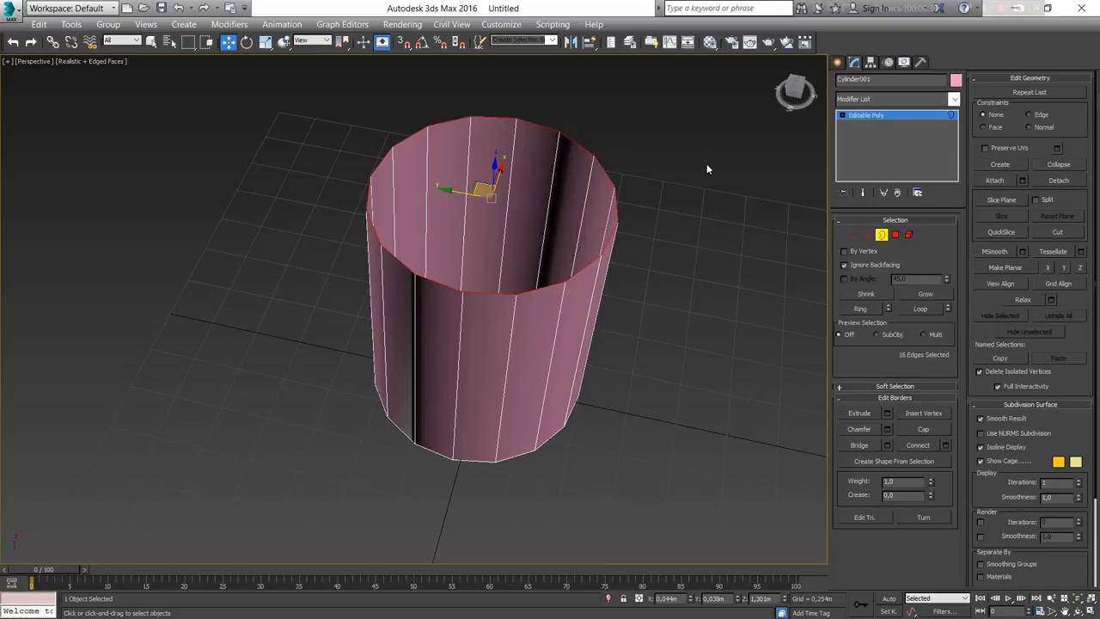
pyautogui.press('4')
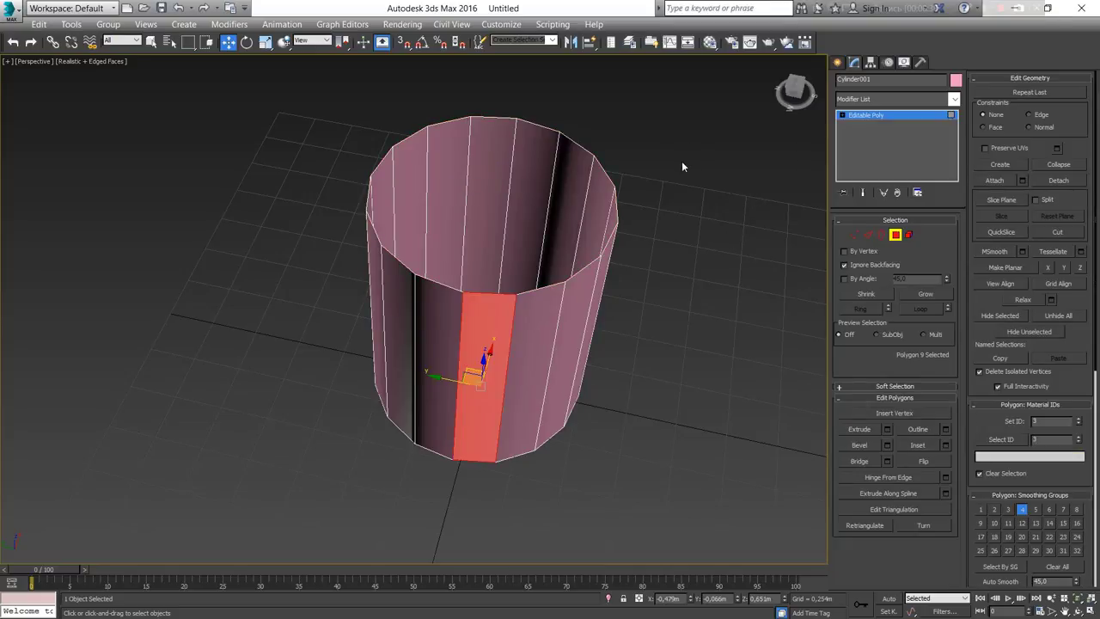
pyautogui.moveTo(655, 117); pyautogui.dragTo(276, 459)
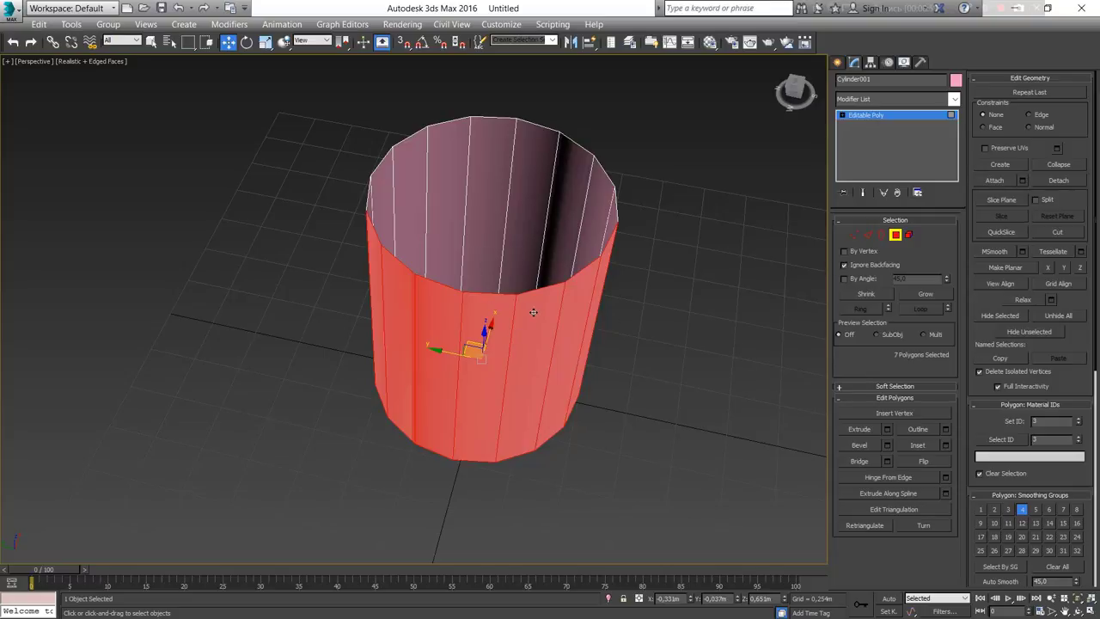
pyautogui.click(518, 349)
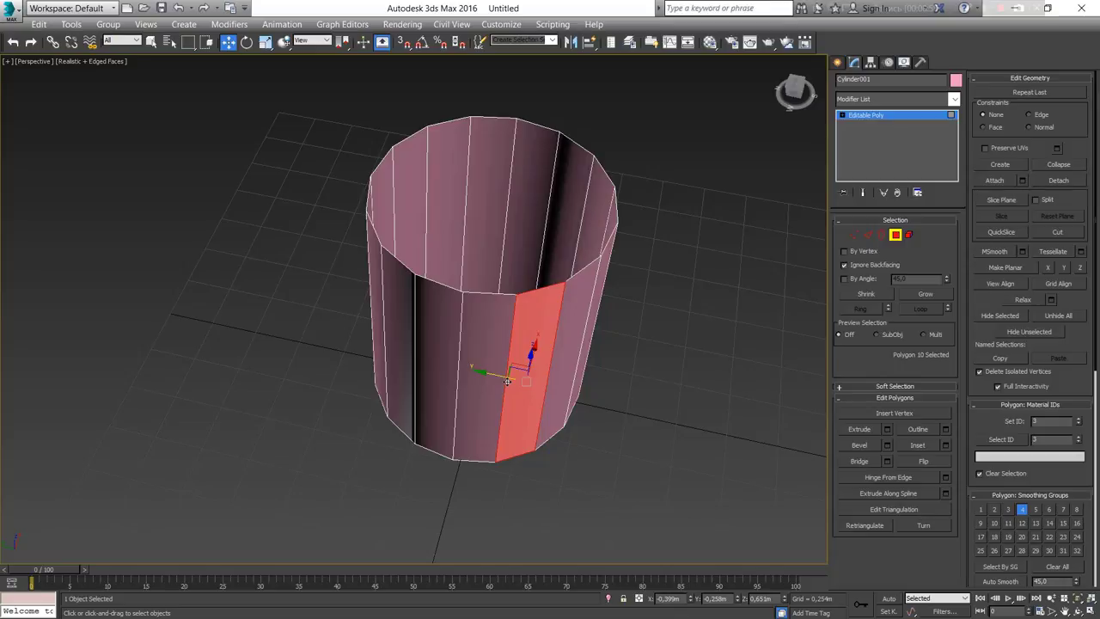
pyautogui.click(495, 319)
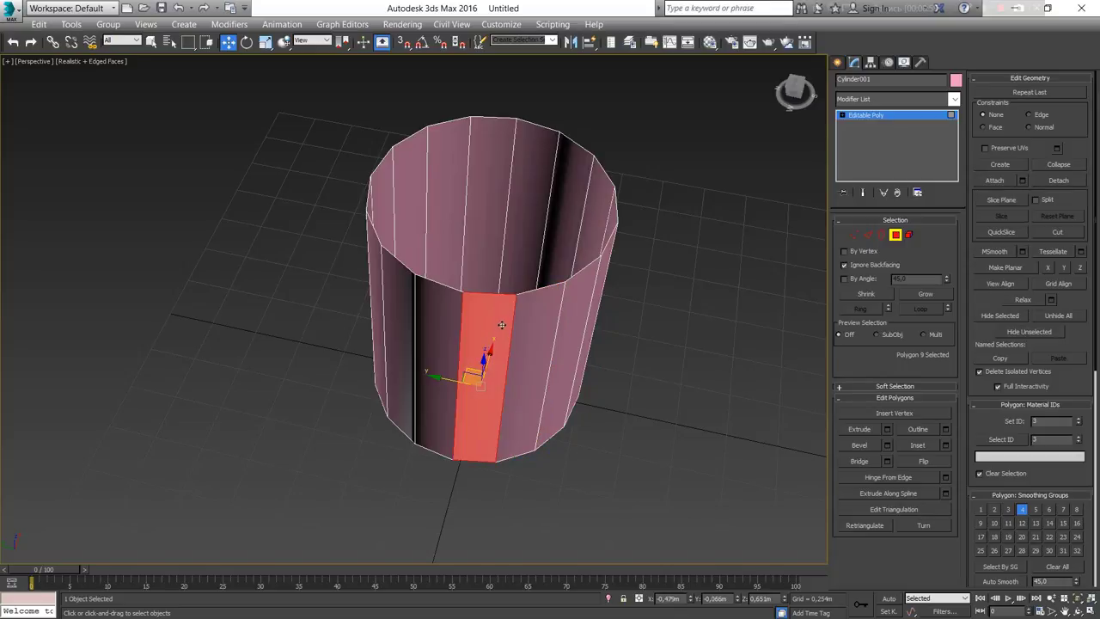
pyautogui.keyDown('alt'); pyautogui.moveTo(503, 326); pyautogui.dragTo(641, 331, button='middle'); pyautogui.keyUp('alt')
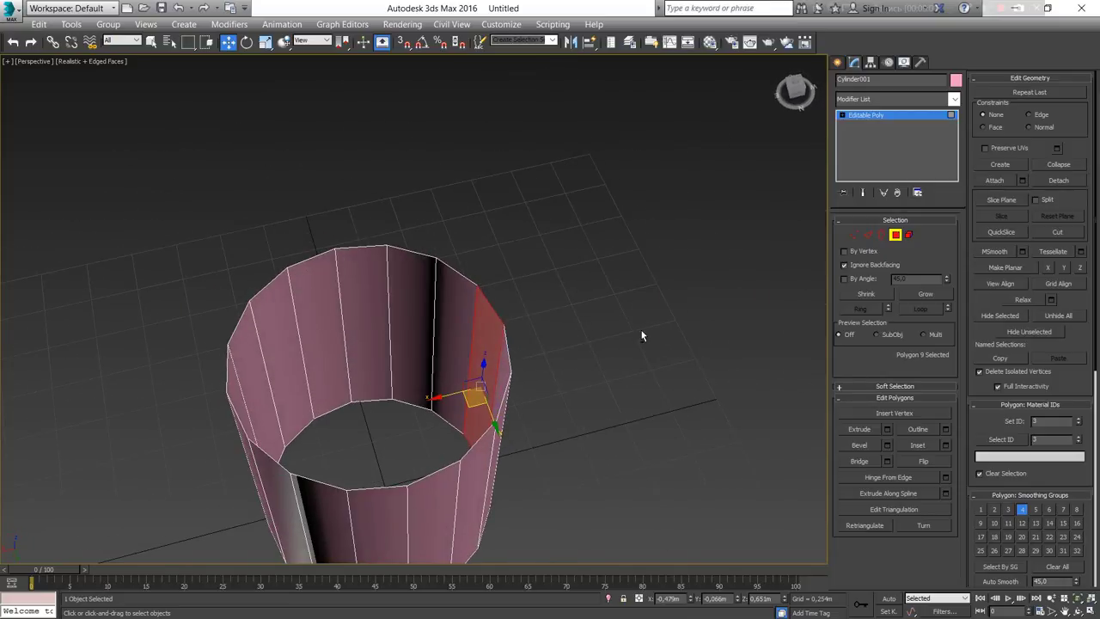
pyautogui.keyDown('alt'); pyautogui.moveTo(532, 373); pyautogui.dragTo(596, 344, button='middle'); pyautogui.keyUp('alt')
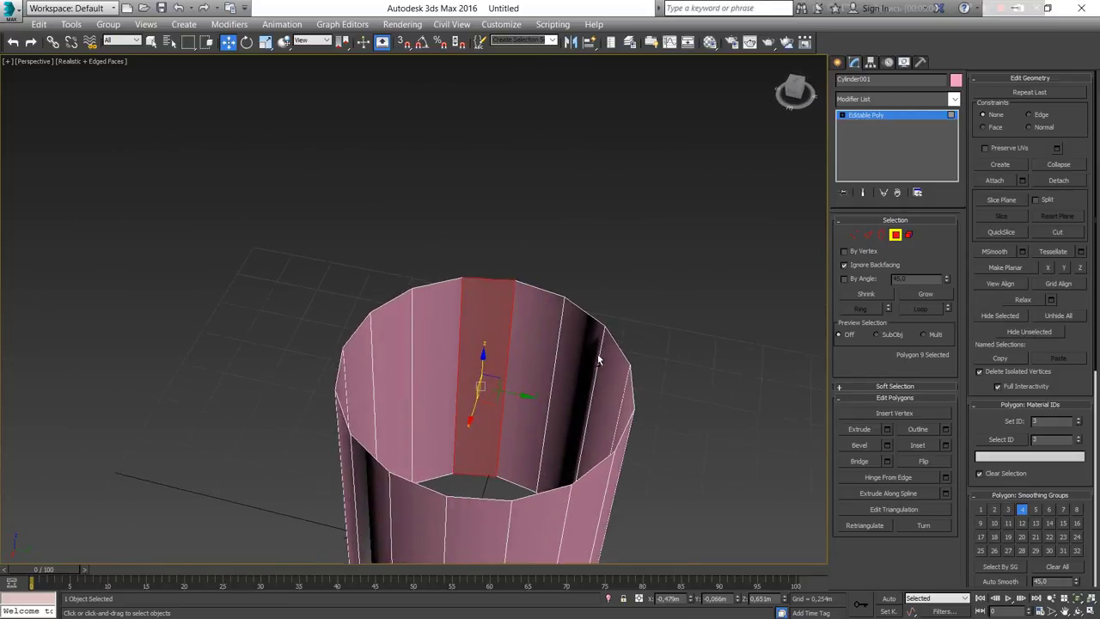
pyautogui.click(511, 325)
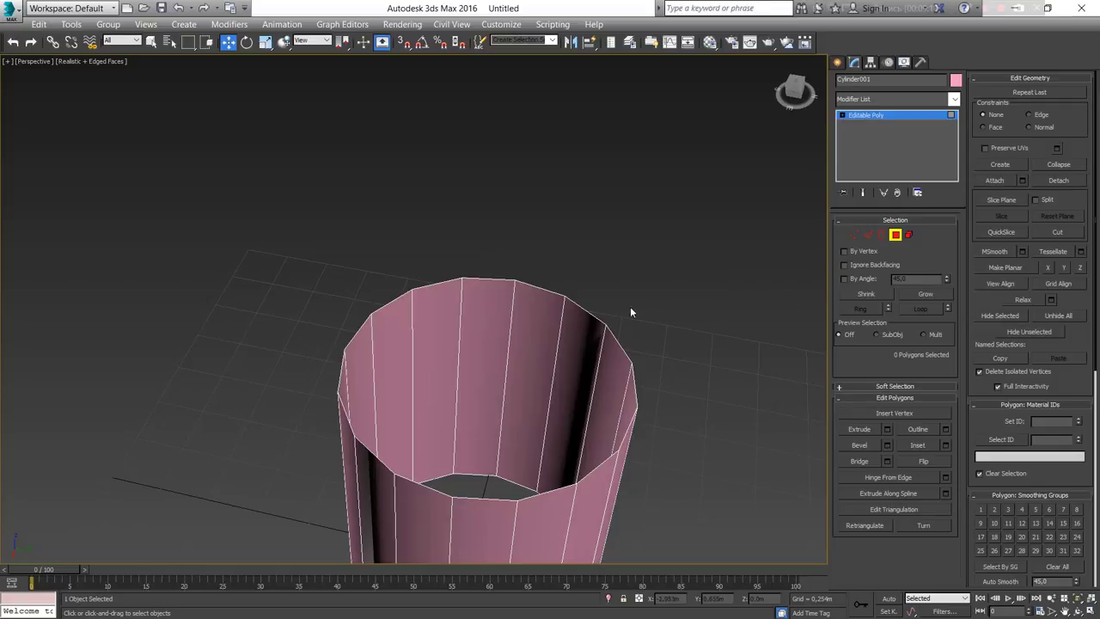
pyautogui.click(485, 344)
pyautogui.click(541, 344)
pyautogui.click(490, 344)
pyautogui.scroll(-3, 557, 319)
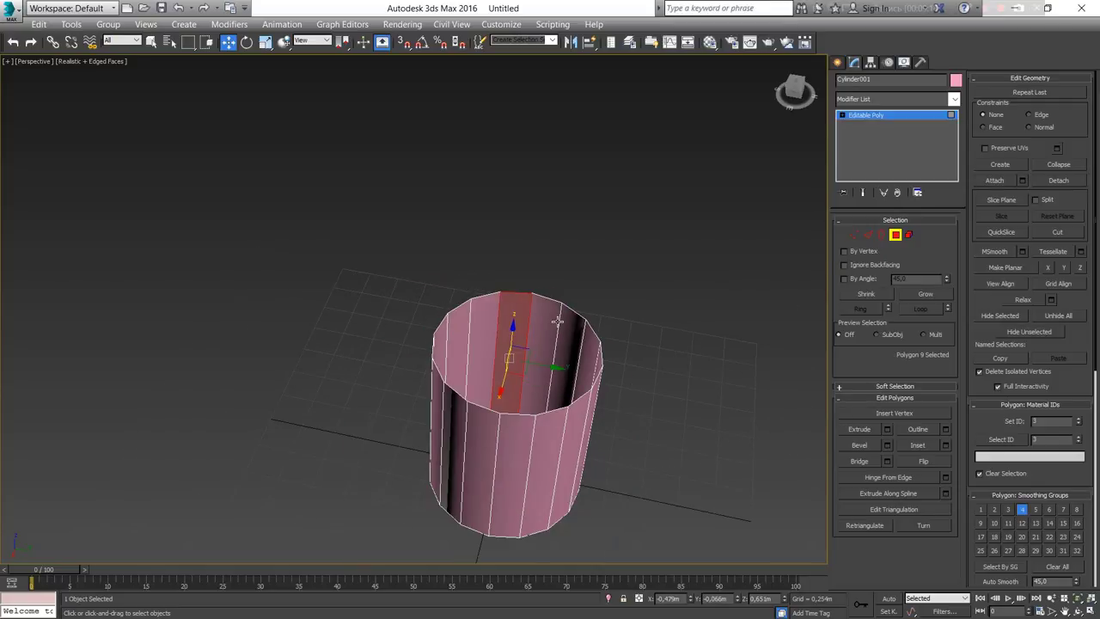
pyautogui.moveTo(565, 323); pyautogui.dragTo(352, 542)
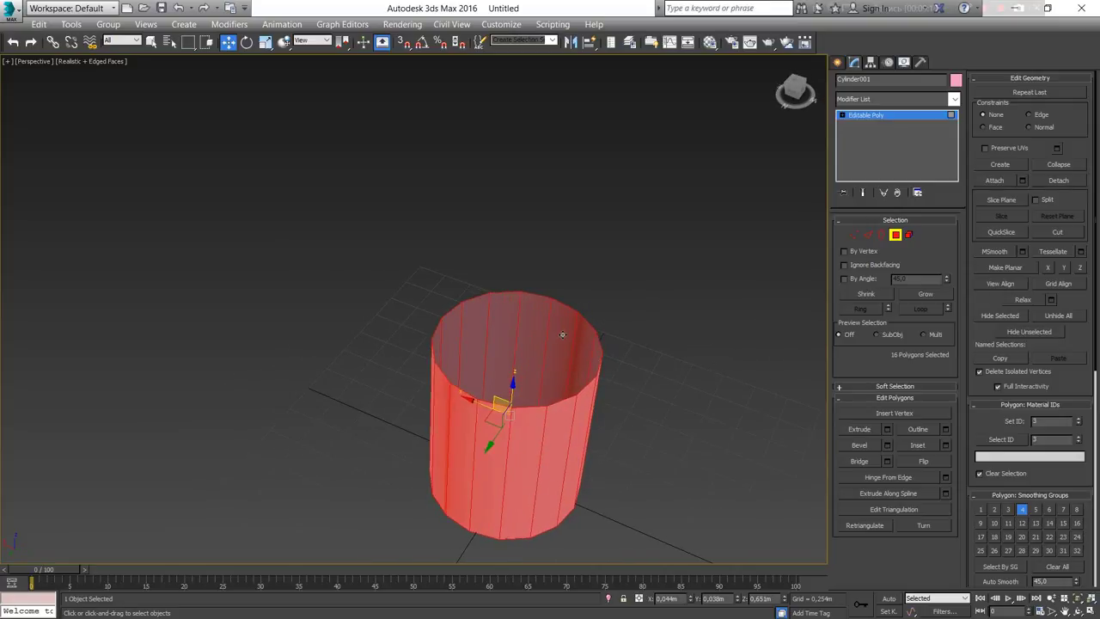
# Shift-drag all the tube's polygons upward and keep the copy as a new element (Clone To Element).
pyautogui.moveTo(563, 335); pyautogui.dragTo(491, 299, button='middle')
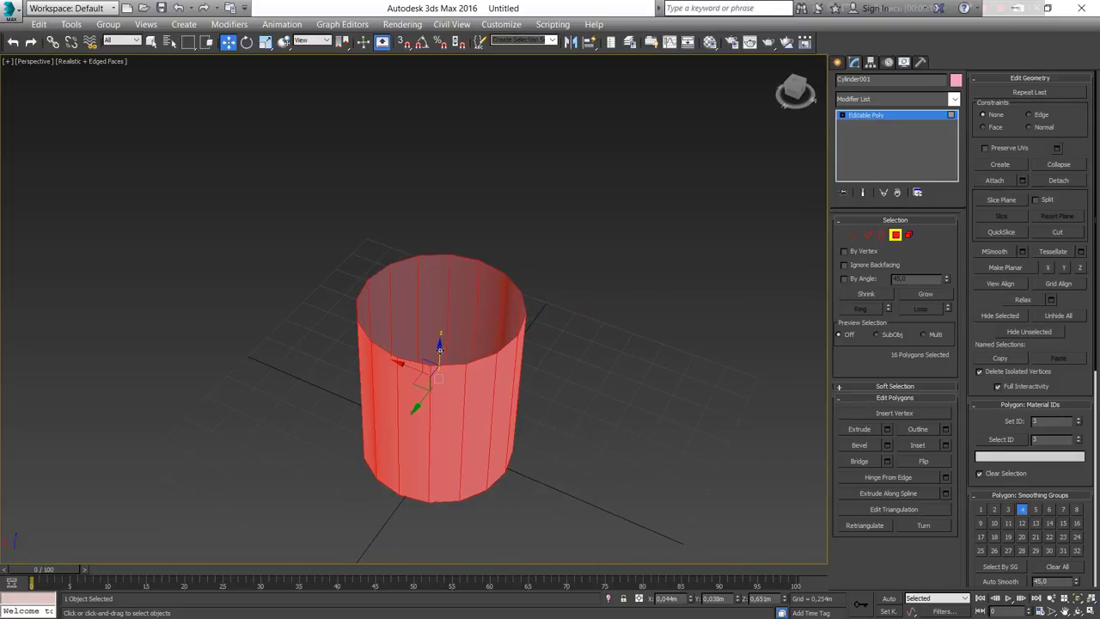
pyautogui.keyDown('shift'); pyautogui.moveTo(439, 347); pyautogui.dragTo(471, 117); pyautogui.keyUp('shift')
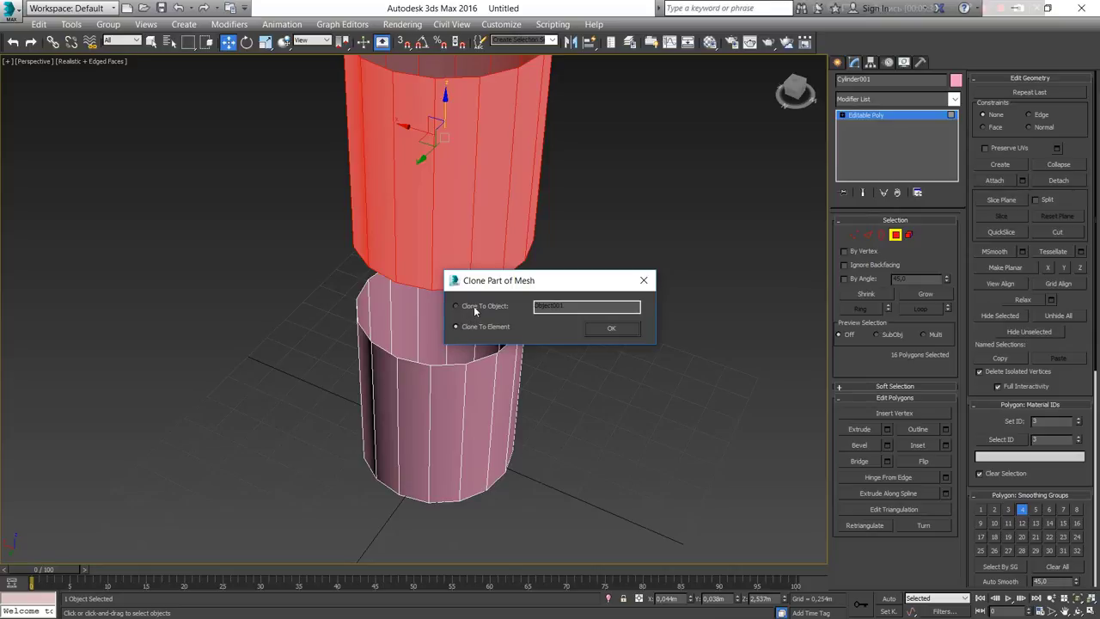
pyautogui.click(602, 331)
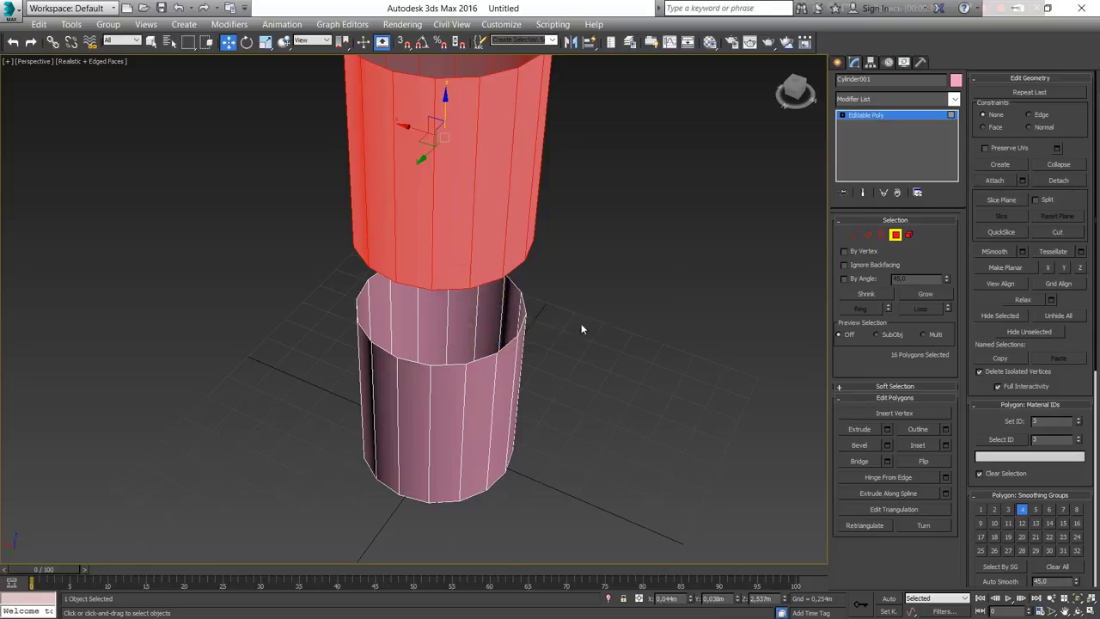
pyautogui.keyDown('alt'); pyautogui.moveTo(517, 368); pyautogui.dragTo(524, 335, button='middle'); pyautogui.keyUp('alt')
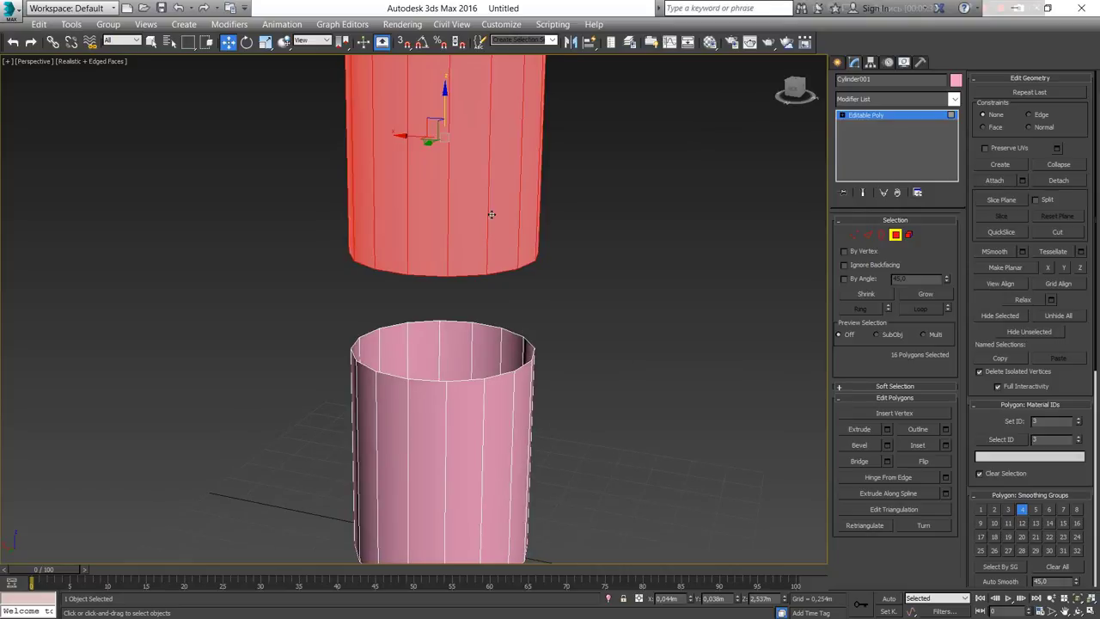
pyautogui.click(468, 357)
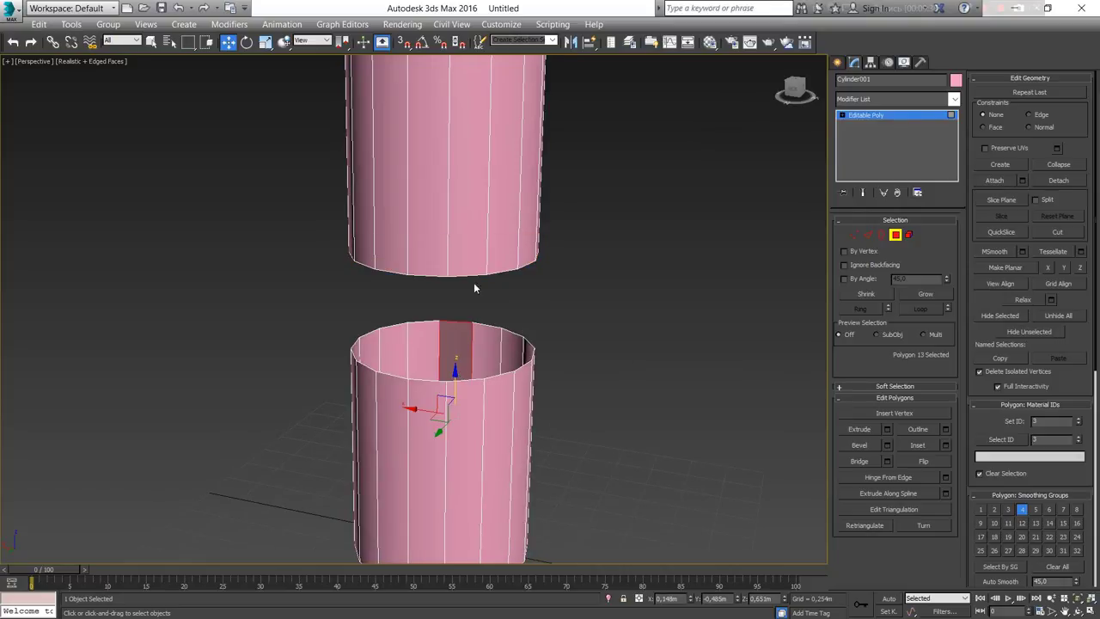
pyautogui.click(447, 178)
pyautogui.click(399, 405)
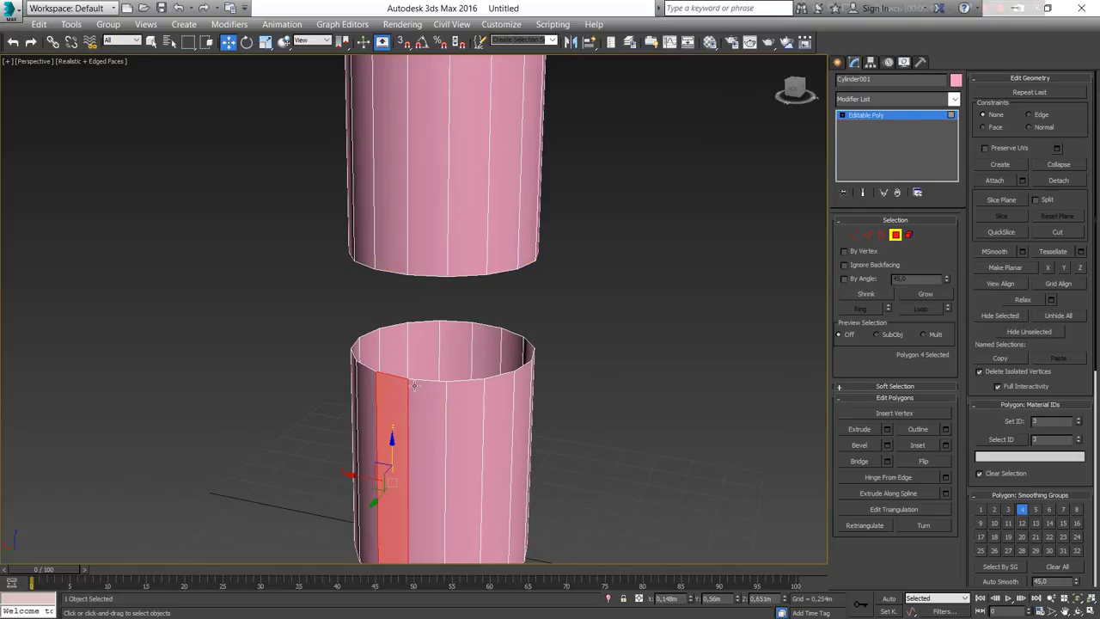
pyautogui.click(383, 216)
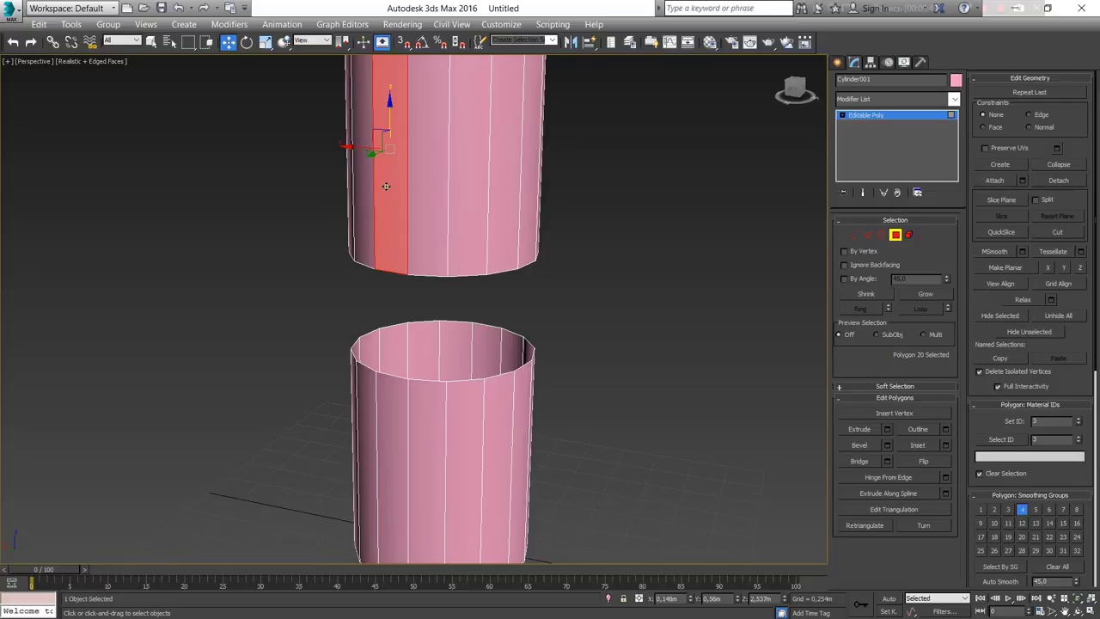
pyautogui.moveTo(629, 178); pyautogui.dragTo(255, 454)
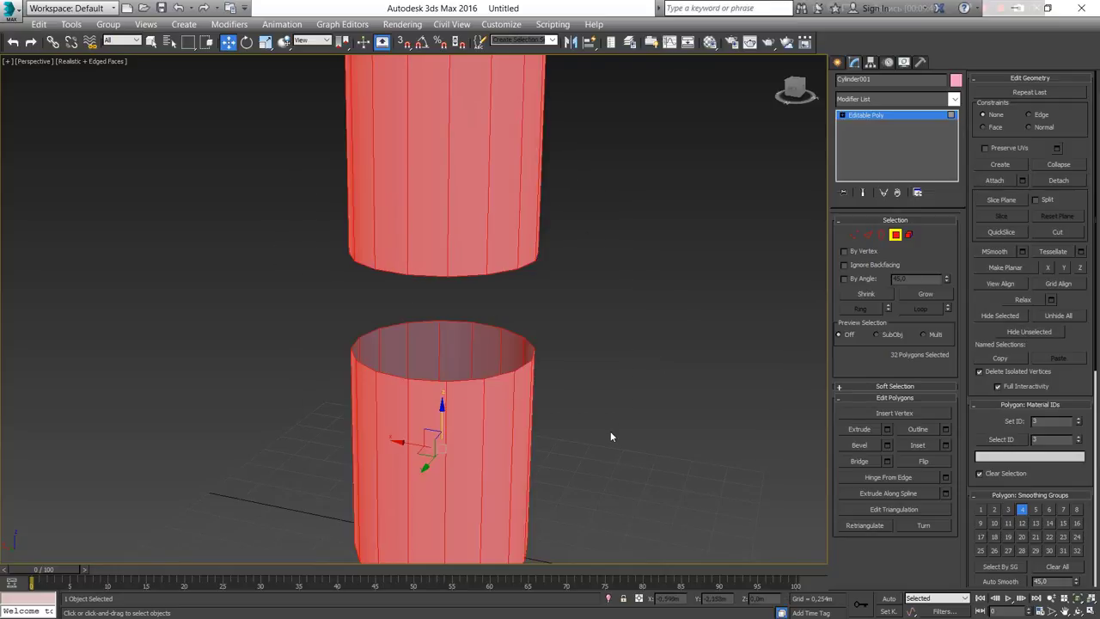
pyautogui.click(573, 442)
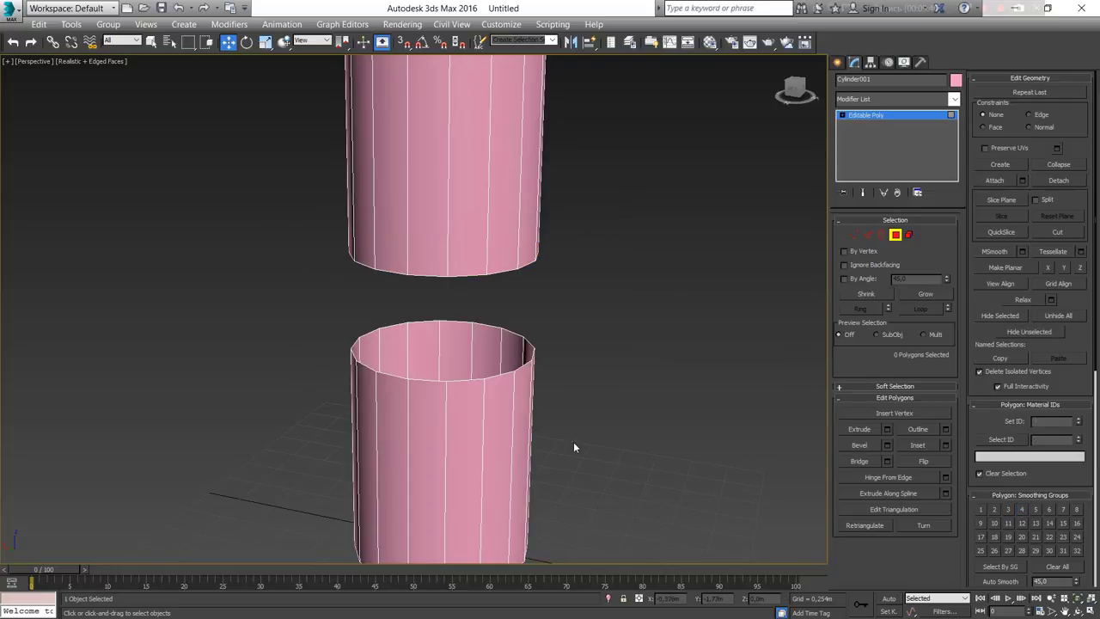
pyautogui.press('3')
pyautogui.click(482, 375)
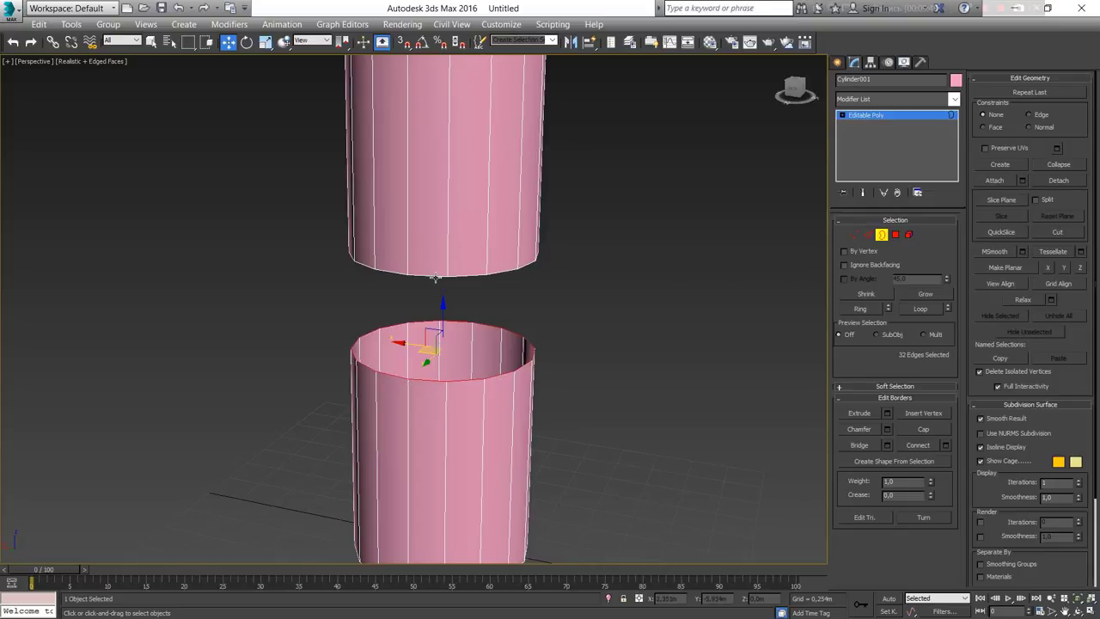
pyautogui.keyDown('ctrl'); pyautogui.click(438, 273); pyautogui.keyUp('ctrl')
pyautogui.click(858, 444)
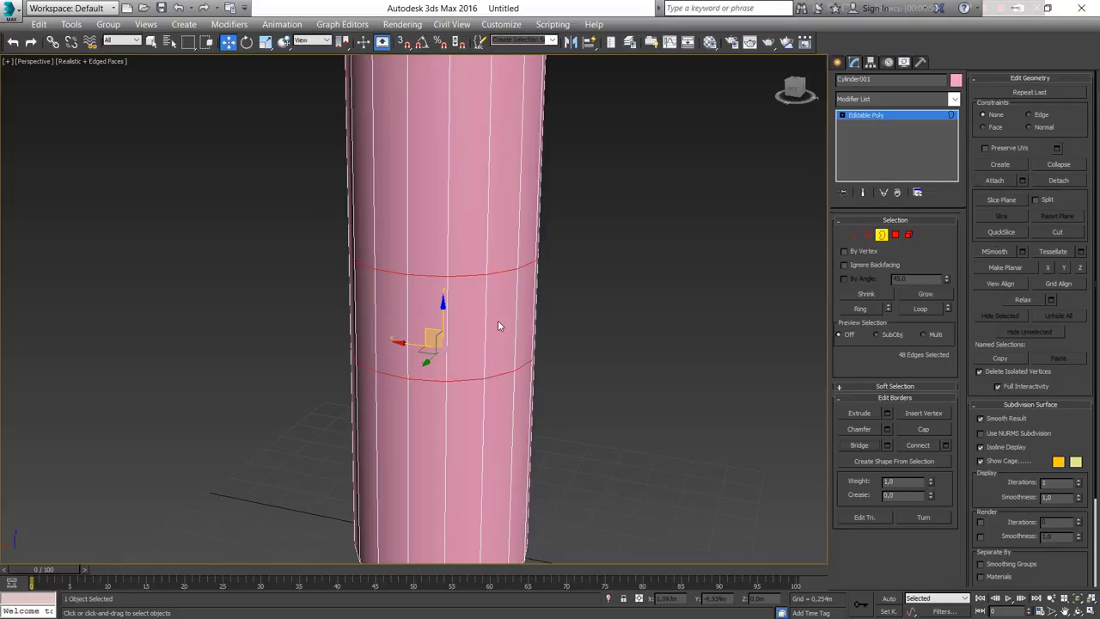
pyautogui.hotkey('ctrl', 'z')
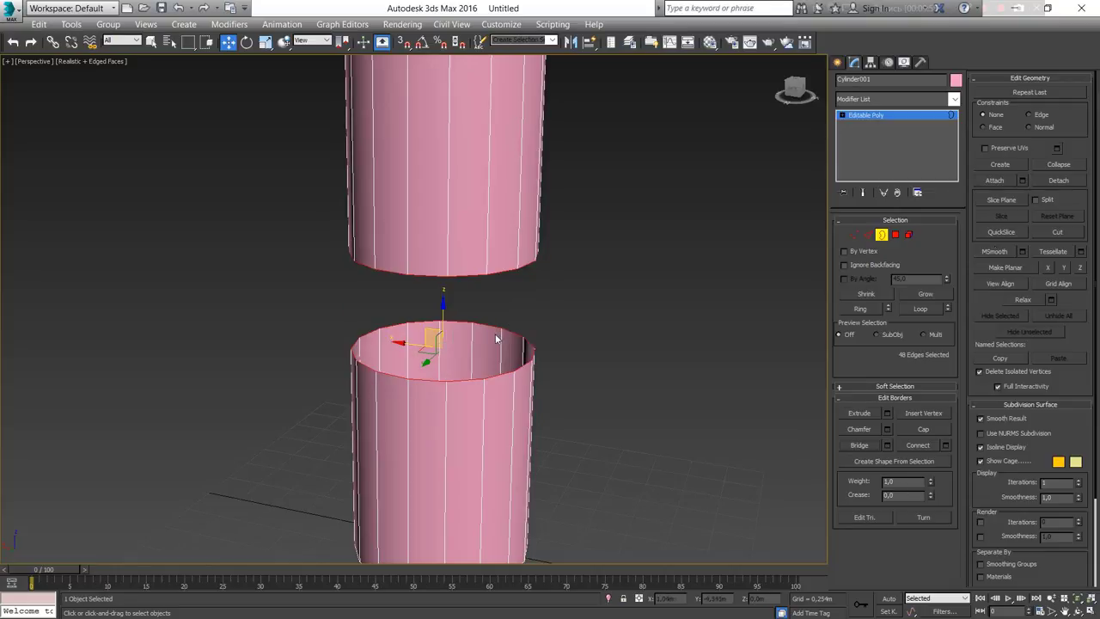
# Clone the upper tube up and right as separate object Object001, then box-select the lower tubes.
pyautogui.click(524, 283)
pyautogui.click(896, 235)
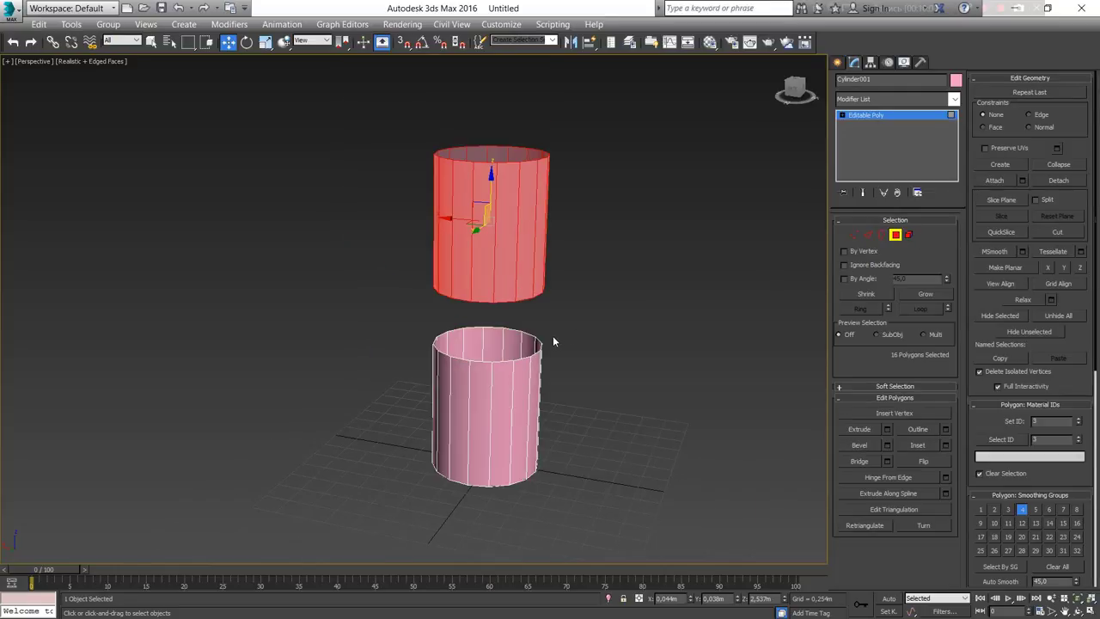
pyautogui.scroll(-3, 493, 340)
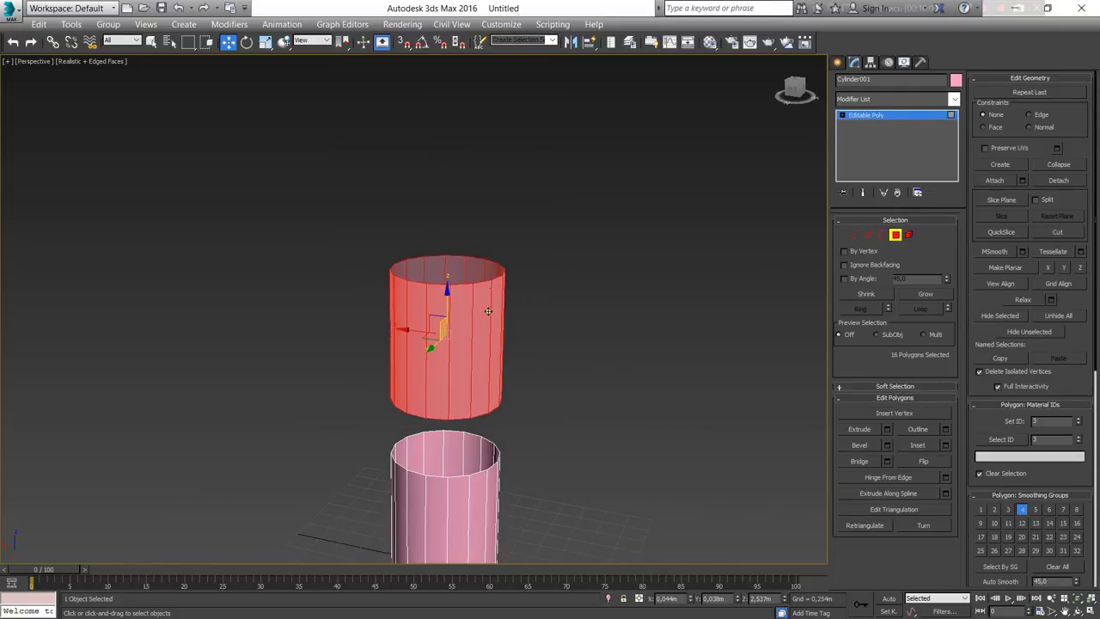
pyautogui.keyDown('shift'); pyautogui.moveTo(448, 288); pyautogui.dragTo(565, 146); pyautogui.keyUp('shift')
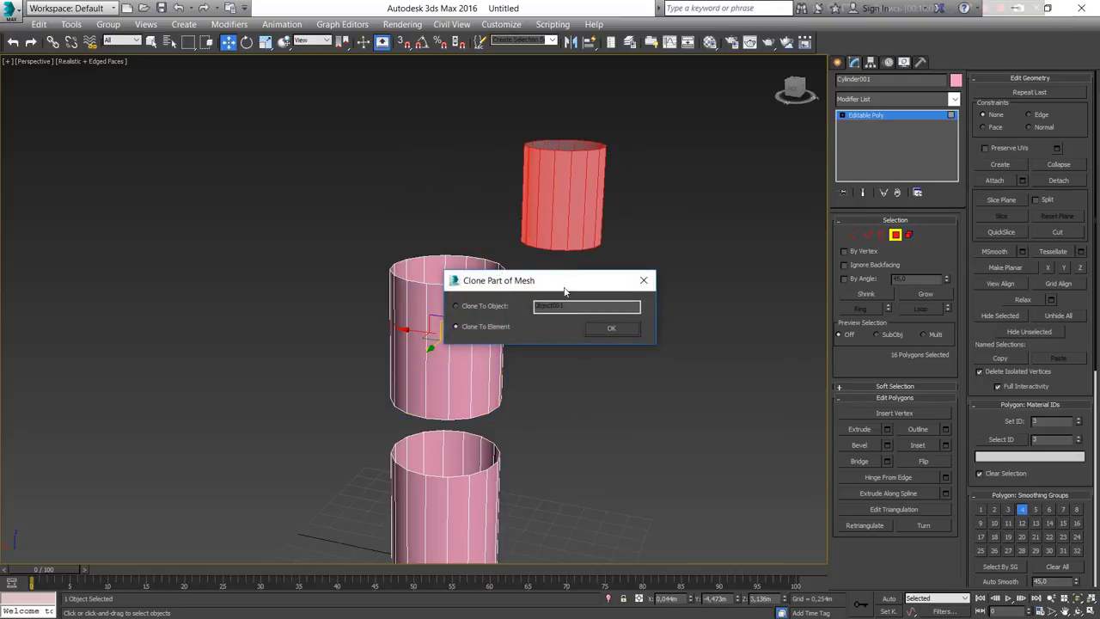
pyautogui.click(484, 308)
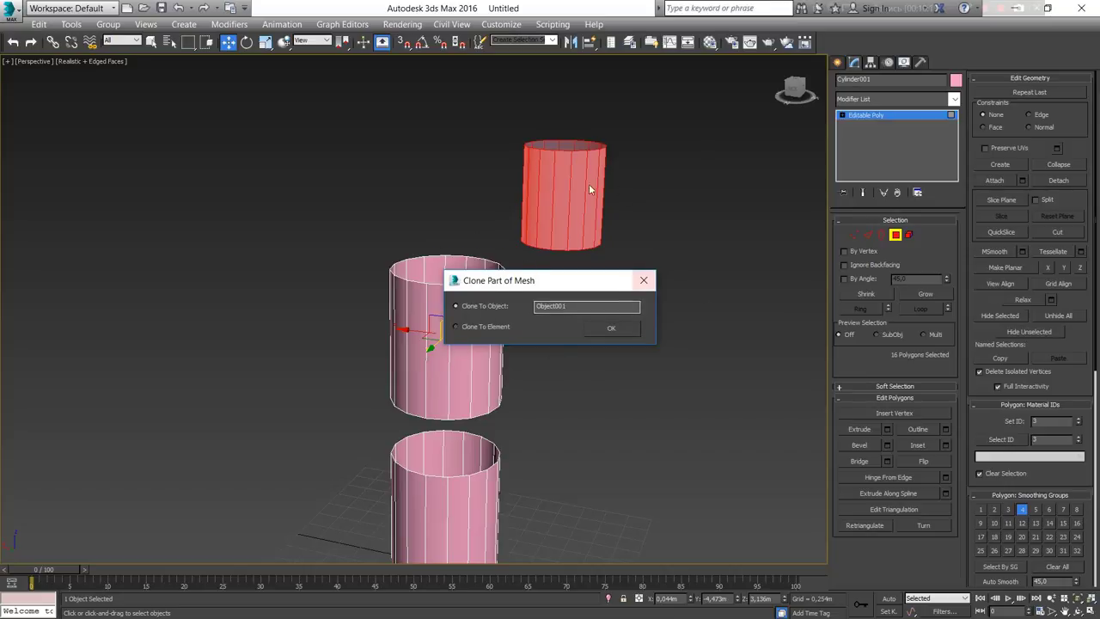
pyautogui.moveTo(576, 307); pyautogui.dragTo(497, 323)
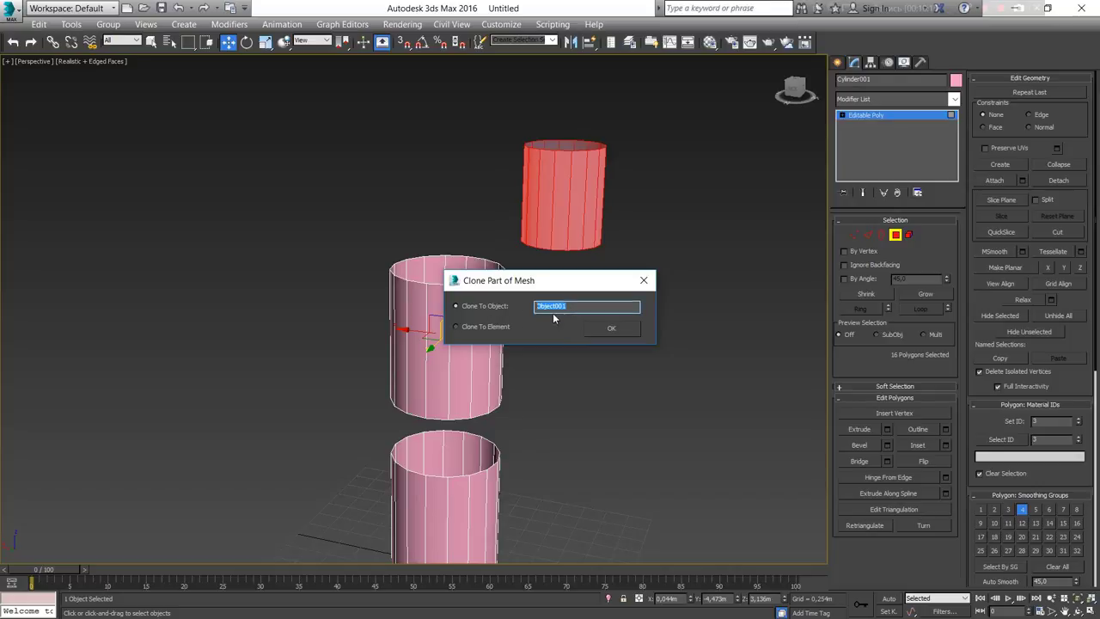
pyautogui.click(611, 329)
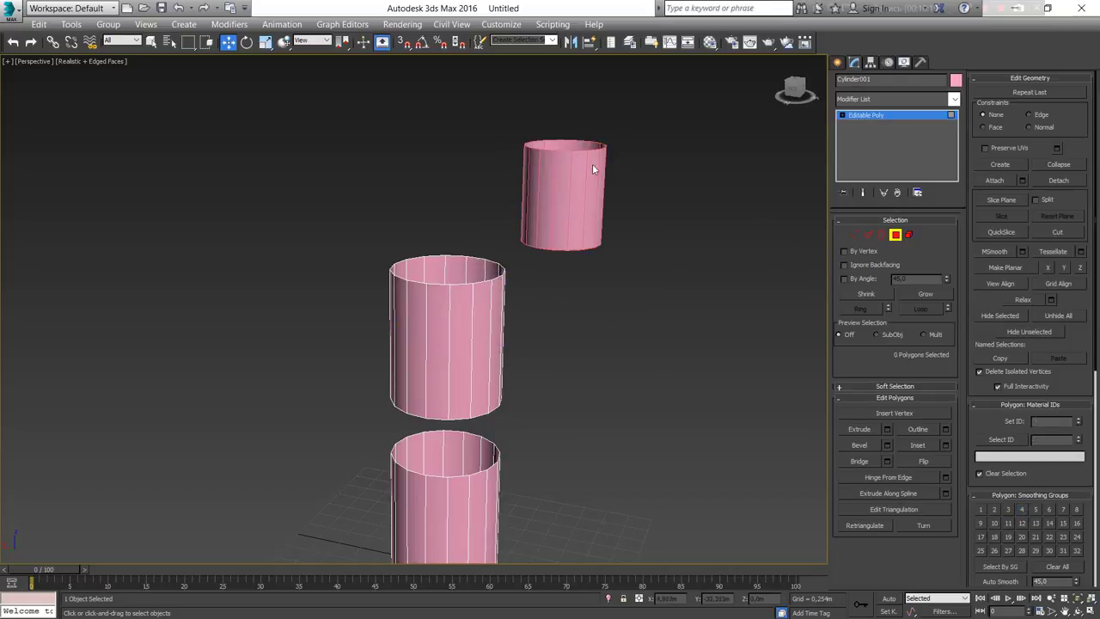
pyautogui.moveTo(459, 152); pyautogui.dragTo(770, 259)
pyautogui.moveTo(616, 250); pyautogui.dragTo(247, 510)
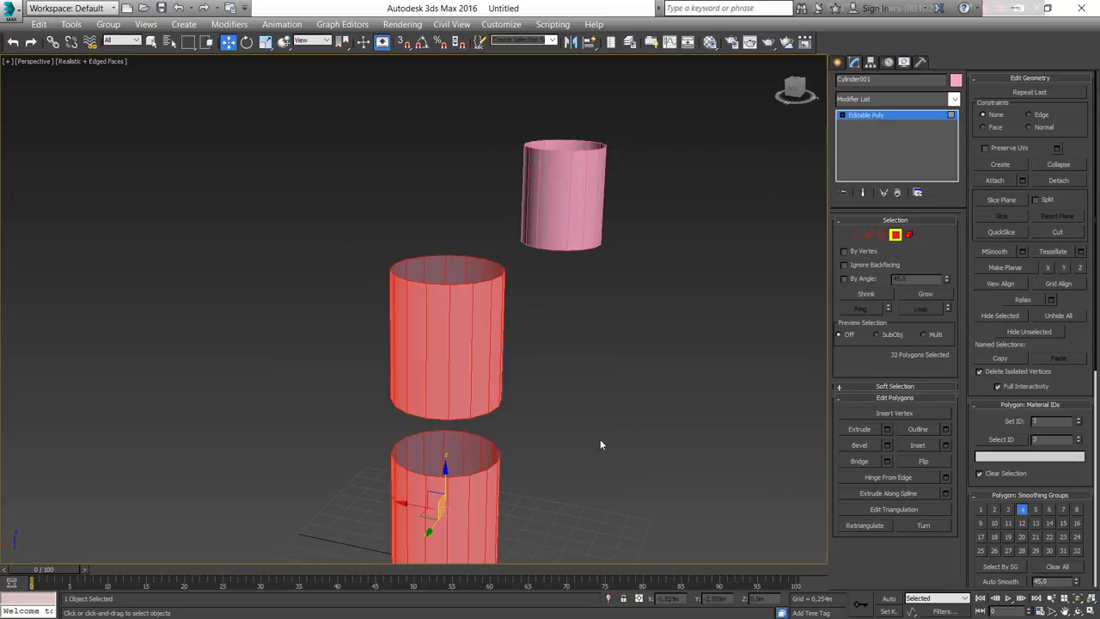
# Put Cylinder001 in Edge mode with no edges selected, framing its two stacked tubes.
pyautogui.click(616, 357)
pyautogui.press('5')
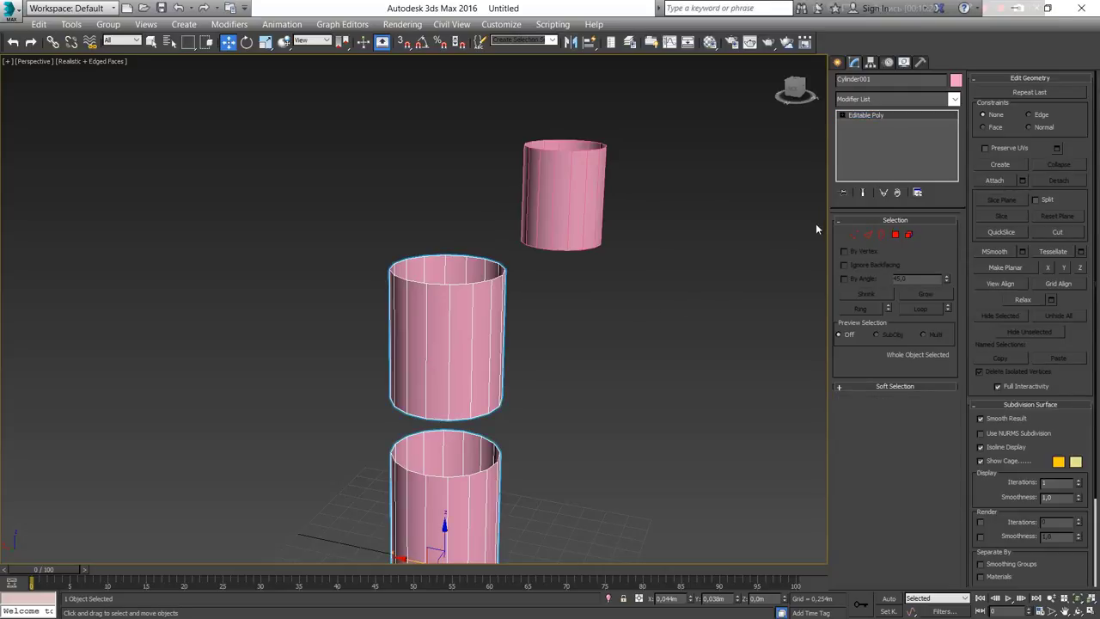
pyautogui.click(851, 234)
pyautogui.click(867, 233)
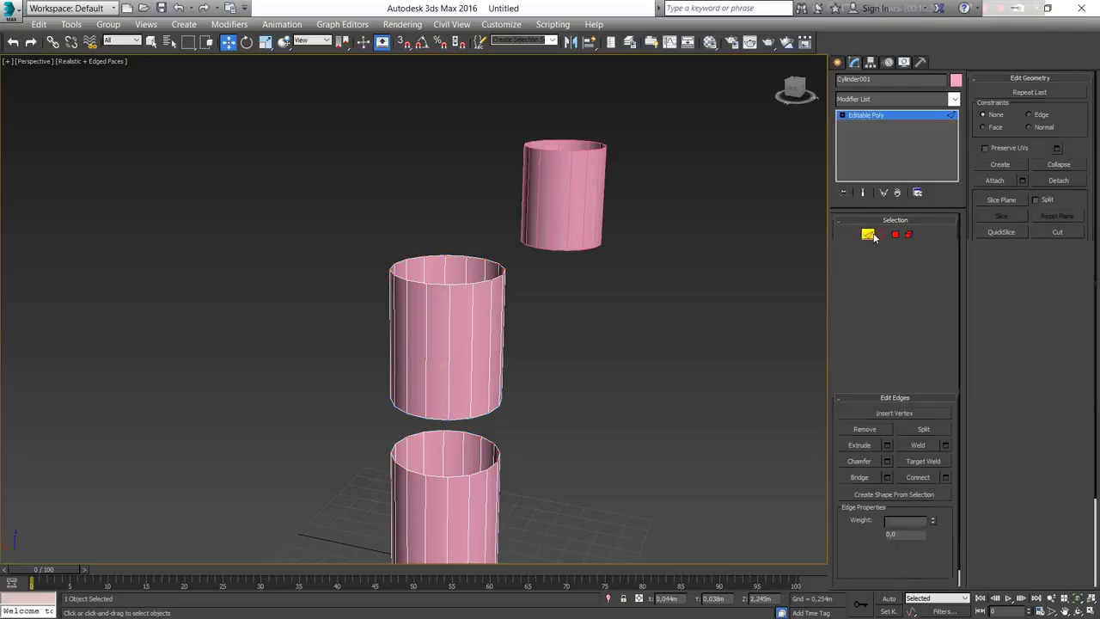
pyautogui.moveTo(563, 362); pyautogui.dragTo(597, 164, button='middle')
pyautogui.moveTo(360, 492); pyautogui.dragTo(360, 489)
pyautogui.keyDown('alt'); pyautogui.moveTo(361, 490); pyautogui.dragTo(686, 371, button='middle'); pyautogui.keyUp('alt')
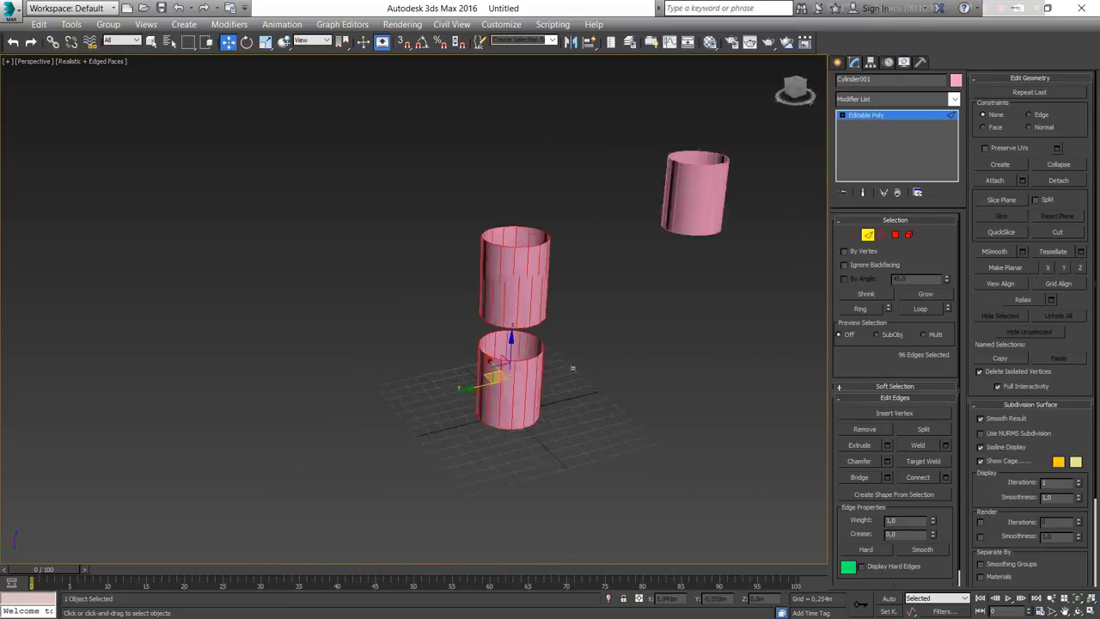
pyautogui.click(340, 286)
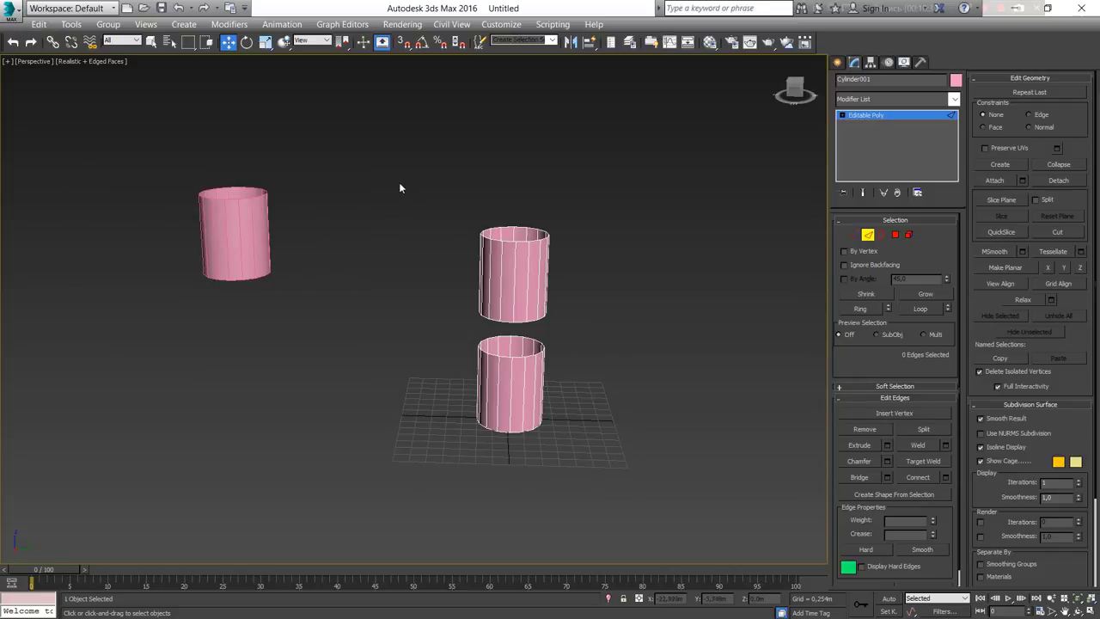
pyautogui.keyDown('alt'); pyautogui.moveTo(469, 322); pyautogui.dragTo(440, 321, button='middle'); pyautogui.keyUp('alt')
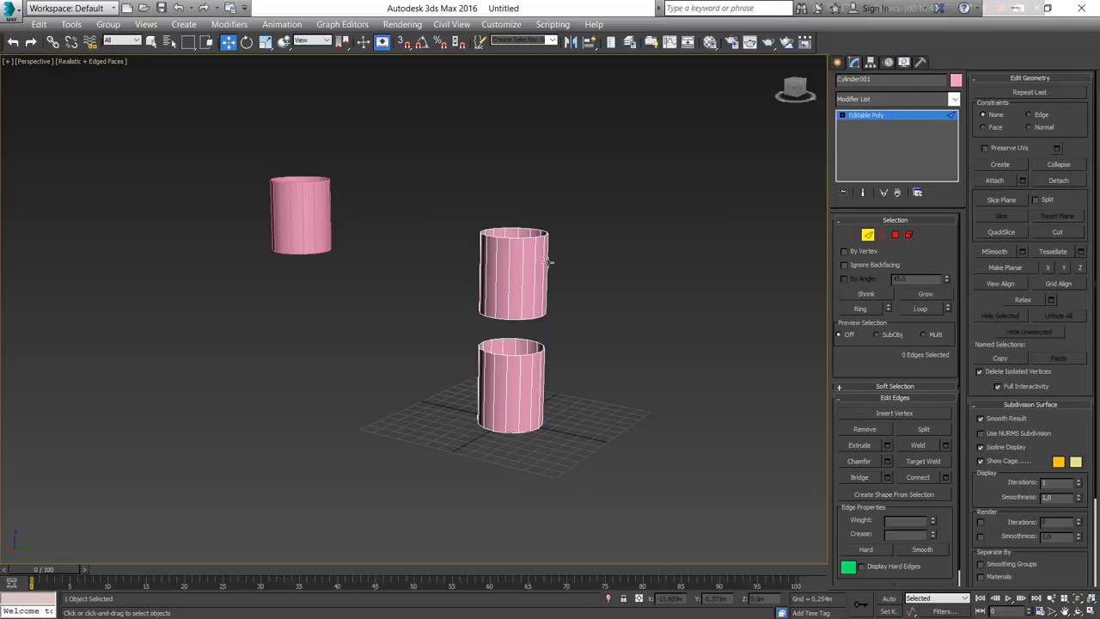
pyautogui.scroll(2, 560, 262)
pyautogui.scroll(3, 567, 269)
# Select the upper tube's polygon ring and isolate Cylinder001 with Alt+Q.
pyautogui.press('4')
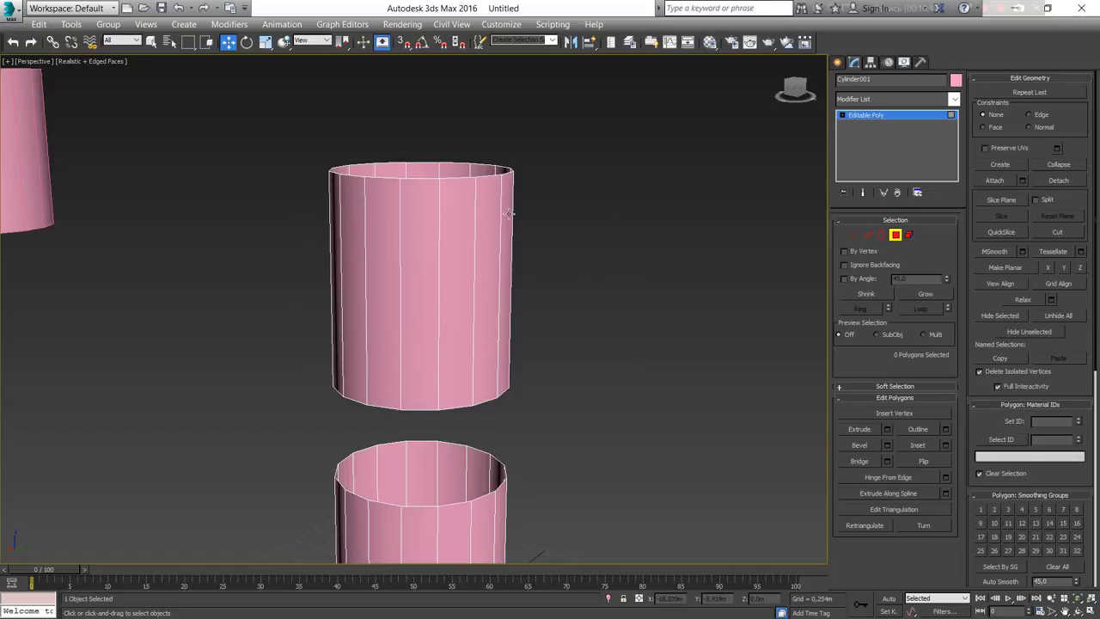
pyautogui.doubleClick(409, 224)
pyautogui.moveTo(675, 324)
pyautogui.mouseDown(button='middle')
pyautogui.moveTo(647, 338)
pyautogui.moveTo(679, 296)
pyautogui.mouseUp(button='middle')
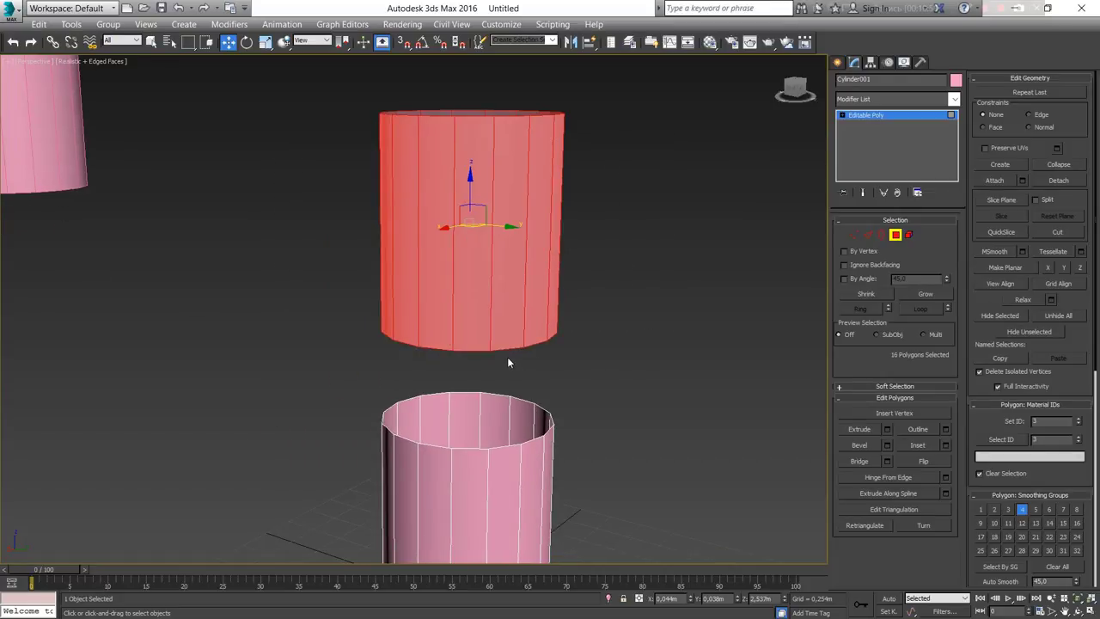
pyautogui.hotkey('alt', 'q')
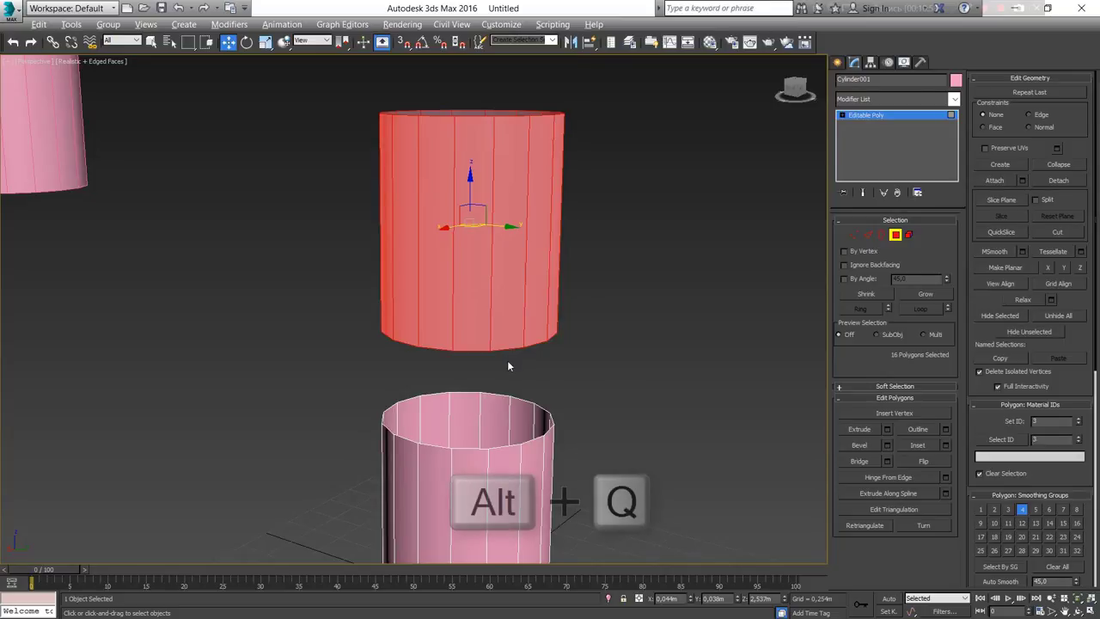
# Marquee-select the faces of both tubes, orbit to a level side view, then deselect.
pyautogui.scroll(-2, 507, 362)
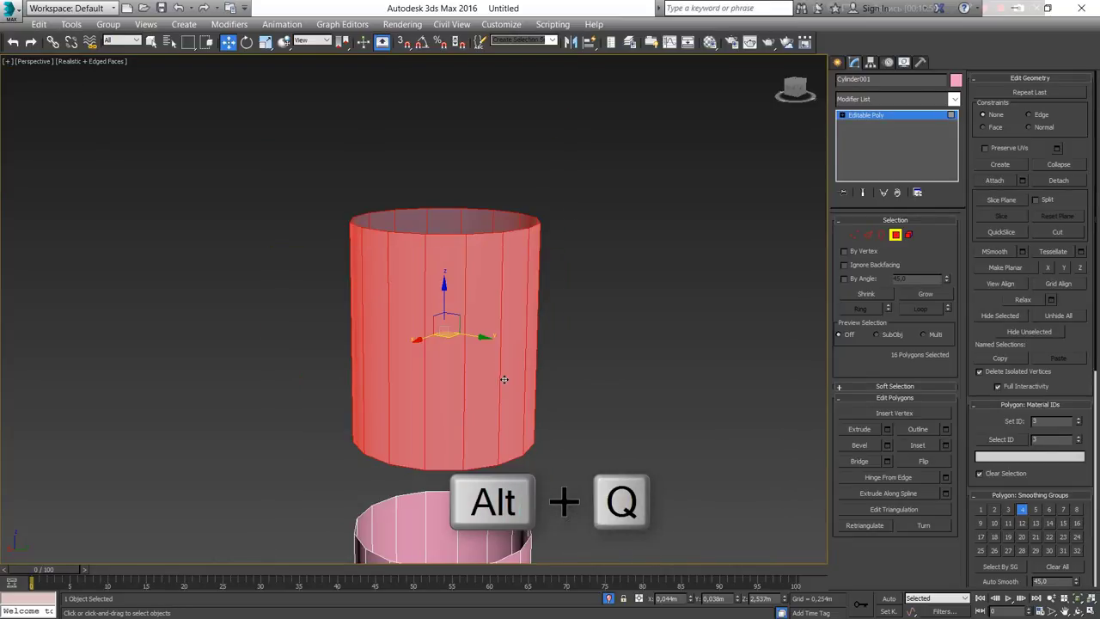
pyautogui.scroll(2, 503, 379)
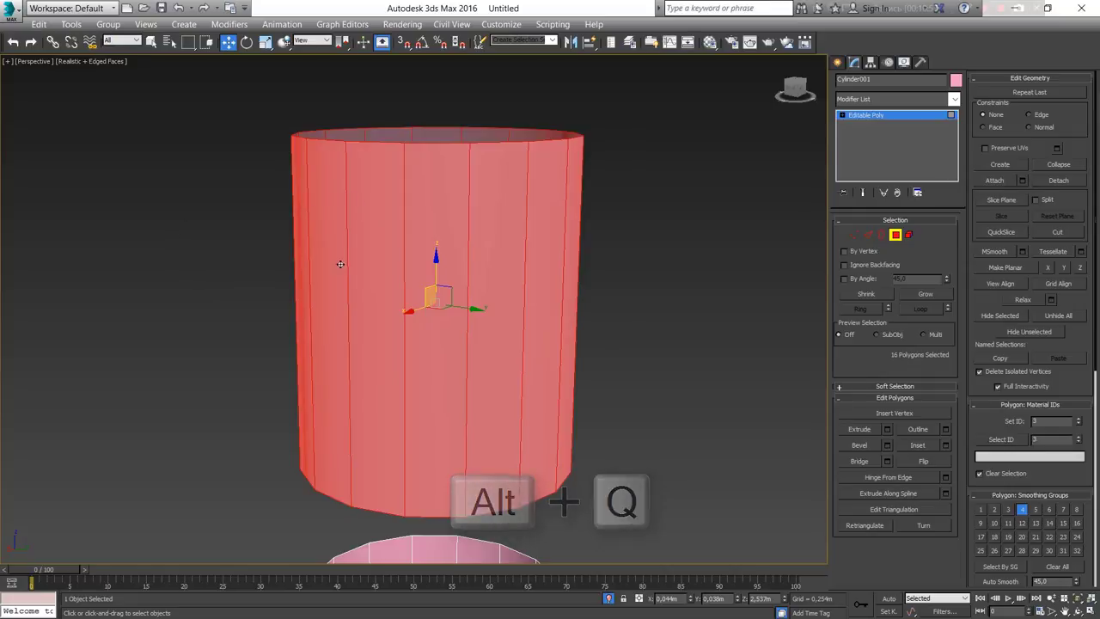
pyautogui.scroll(-5, 263, 292)
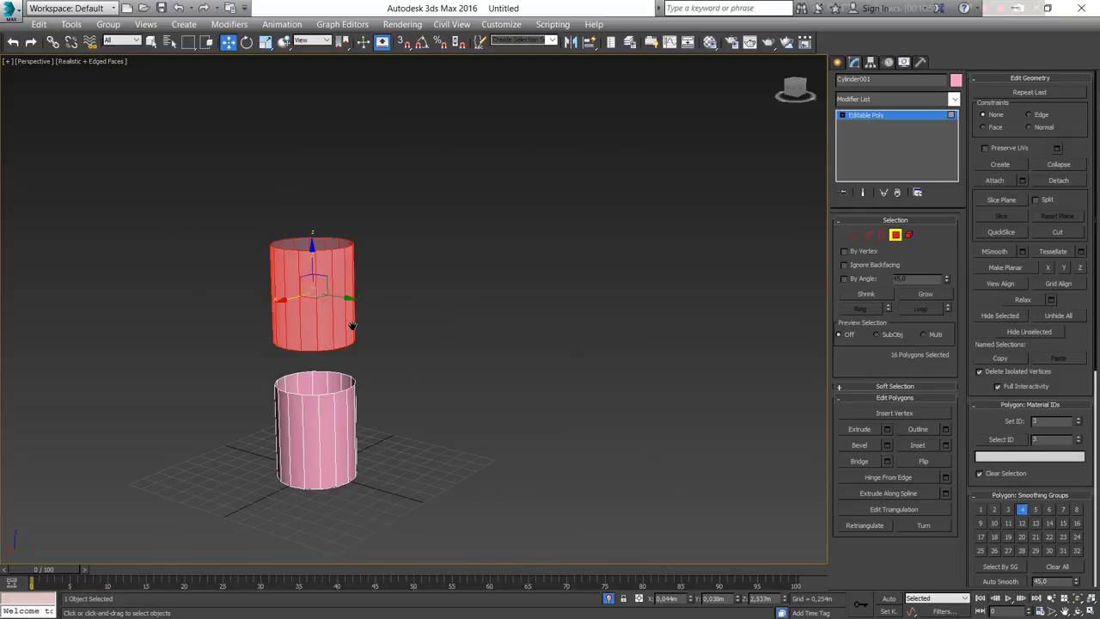
pyautogui.moveTo(261, 292); pyautogui.dragTo(318, 258, button='middle')
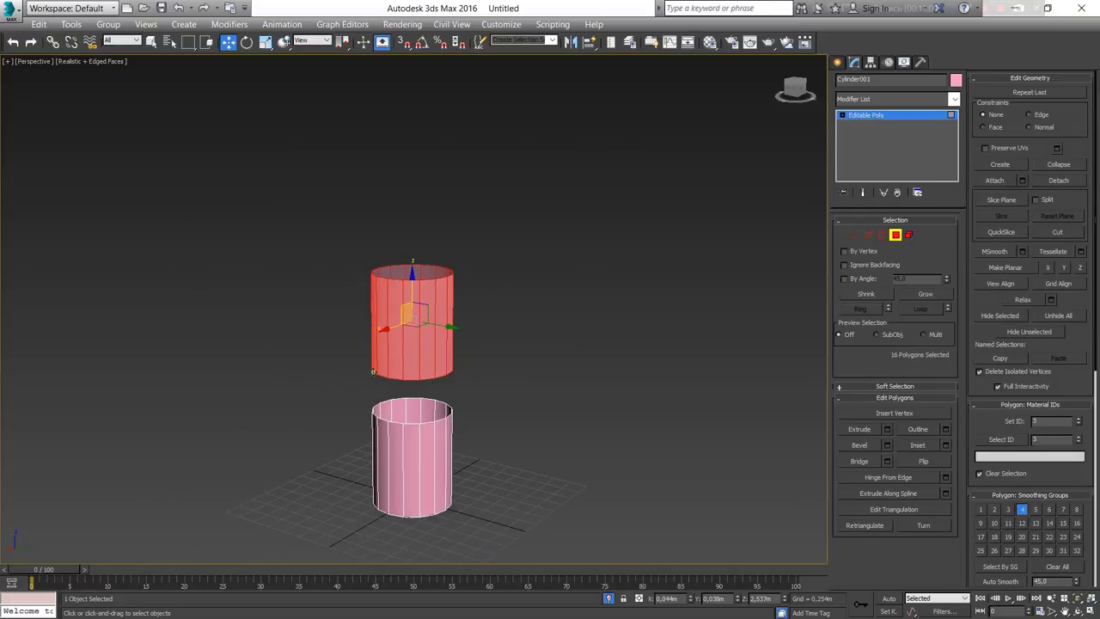
pyautogui.moveTo(240, 253); pyautogui.dragTo(533, 537)
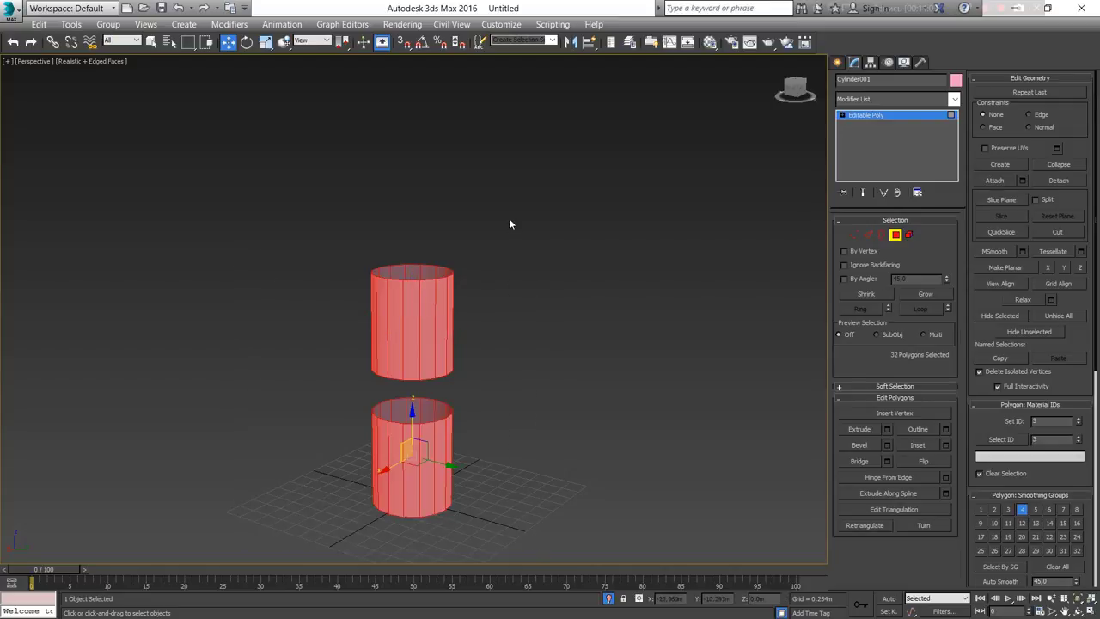
pyautogui.moveTo(509, 219); pyautogui.dragTo(253, 565)
pyautogui.keyDown('alt'); pyautogui.moveTo(421, 437); pyautogui.dragTo(481, 353, button='middle'); pyautogui.keyUp('alt')
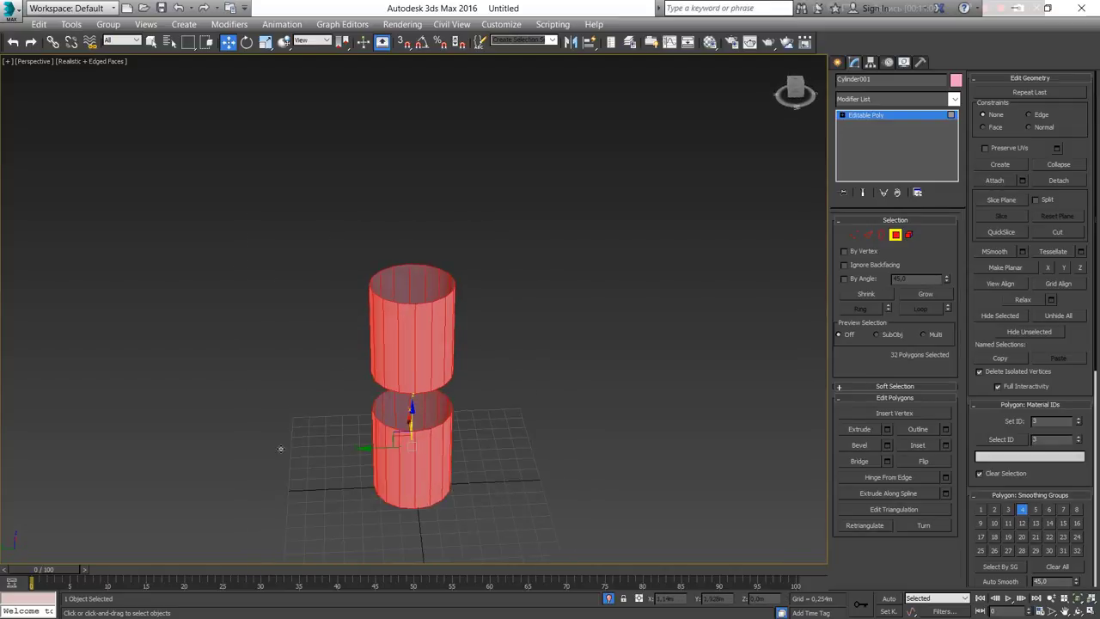
pyautogui.click(481, 357)
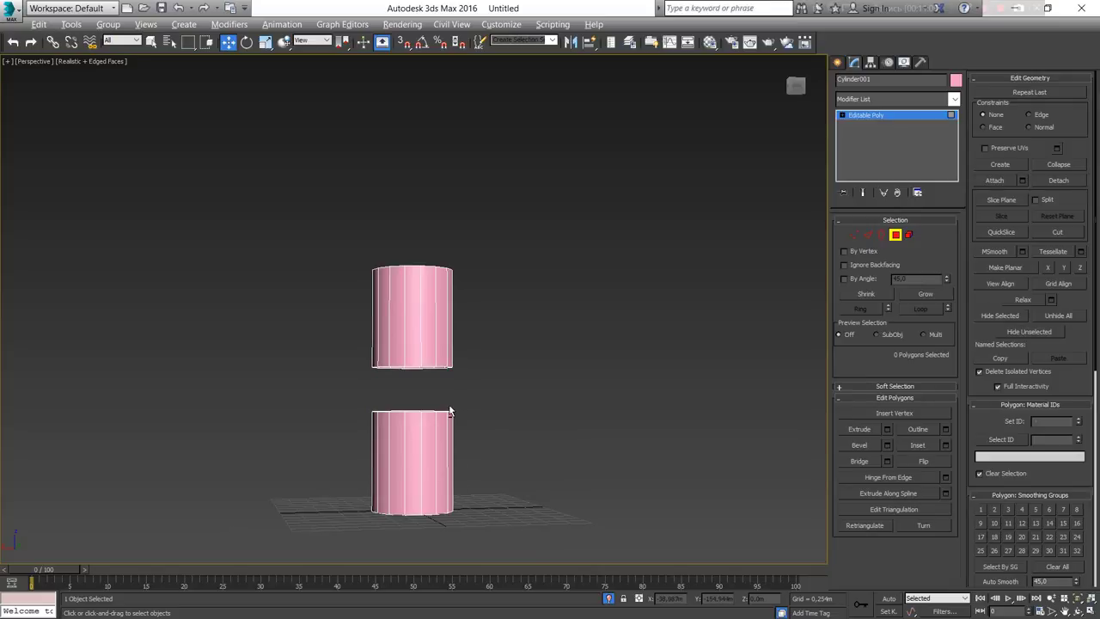
# Orbit to a higher view showing all three cylinders, then clear the face selection.
pyautogui.scroll(4, 450, 411)
pyautogui.keyDown('alt'); pyautogui.moveTo(225, 215); pyautogui.dragTo(233, 252, button='middle'); pyautogui.keyUp('alt')
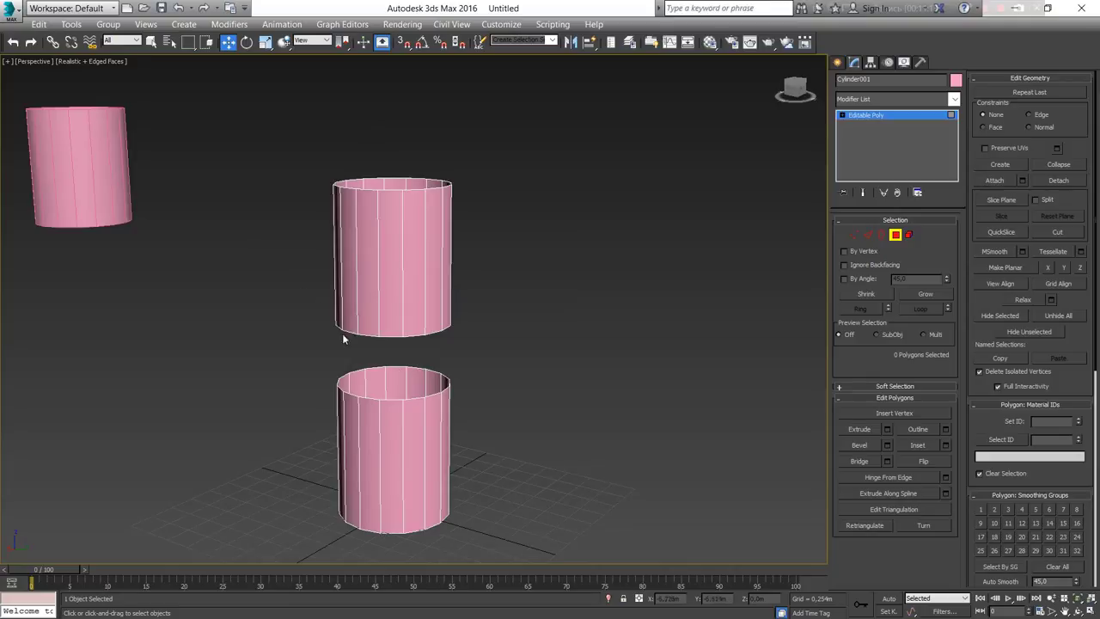
pyautogui.moveTo(558, 148); pyautogui.dragTo(267, 315)
pyautogui.moveTo(558, 394); pyautogui.dragTo(559, 436)
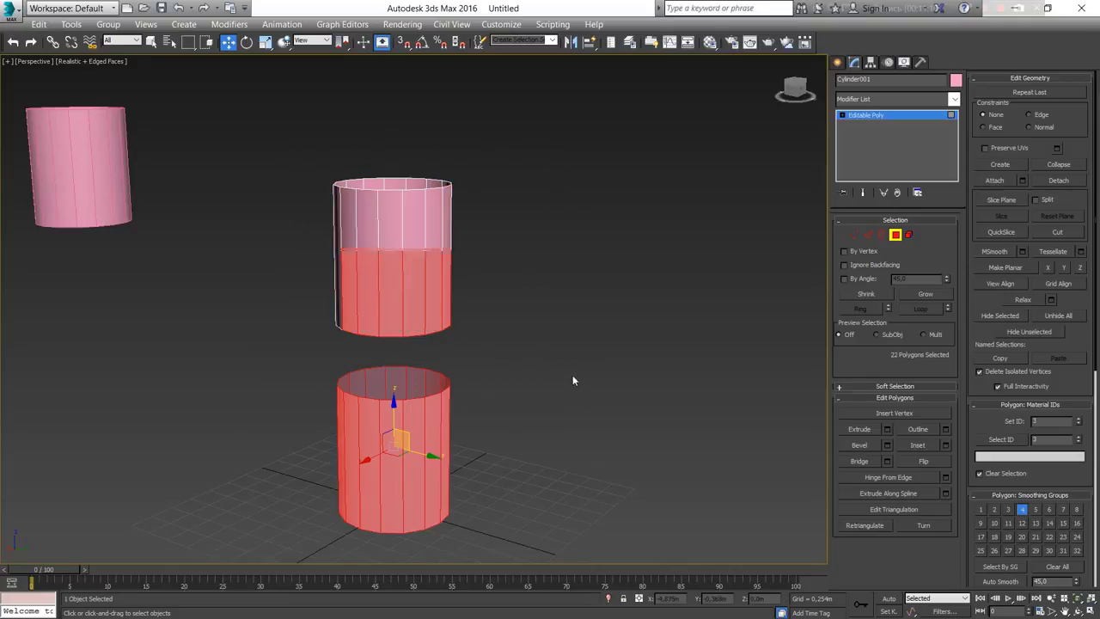
pyautogui.click(567, 319)
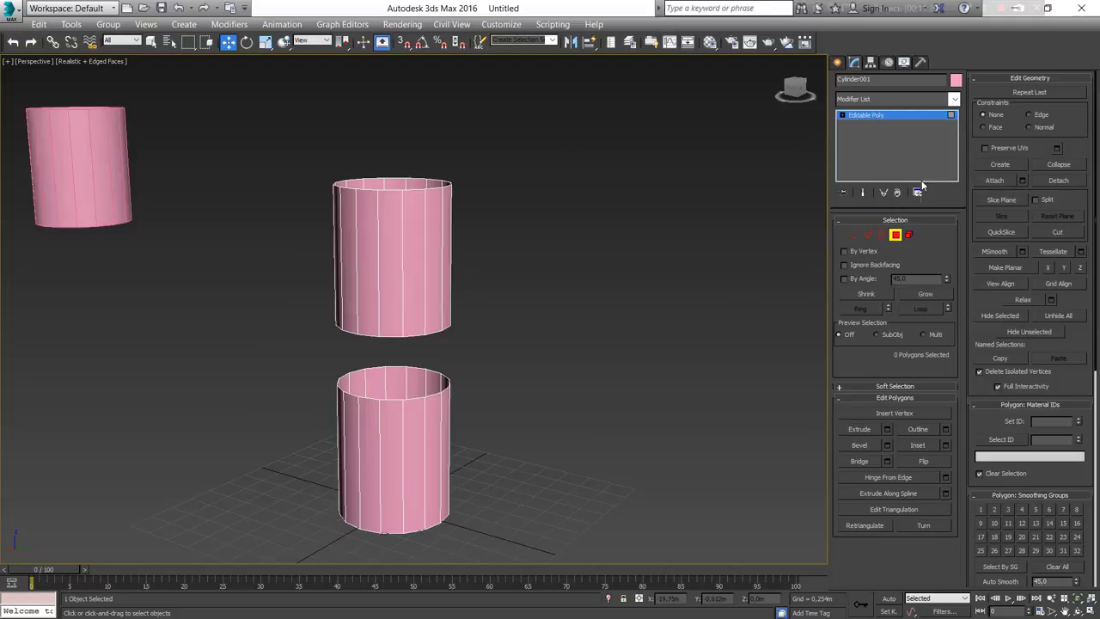
# In Element mode, select the upper tube as a whole element.
pyautogui.click(909, 235)
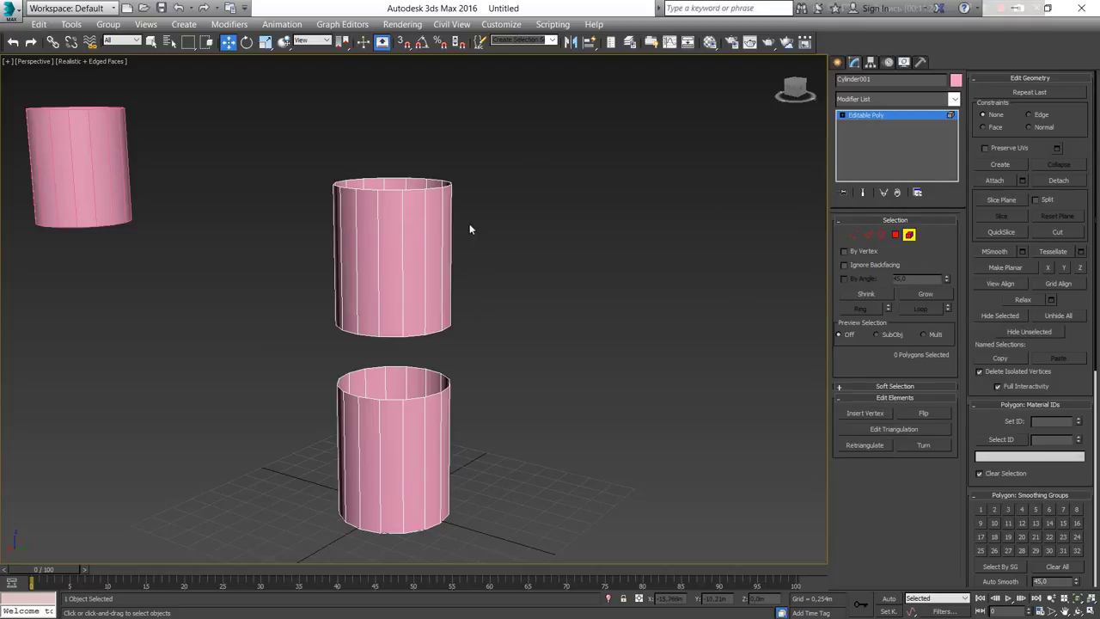
pyautogui.click(393, 287)
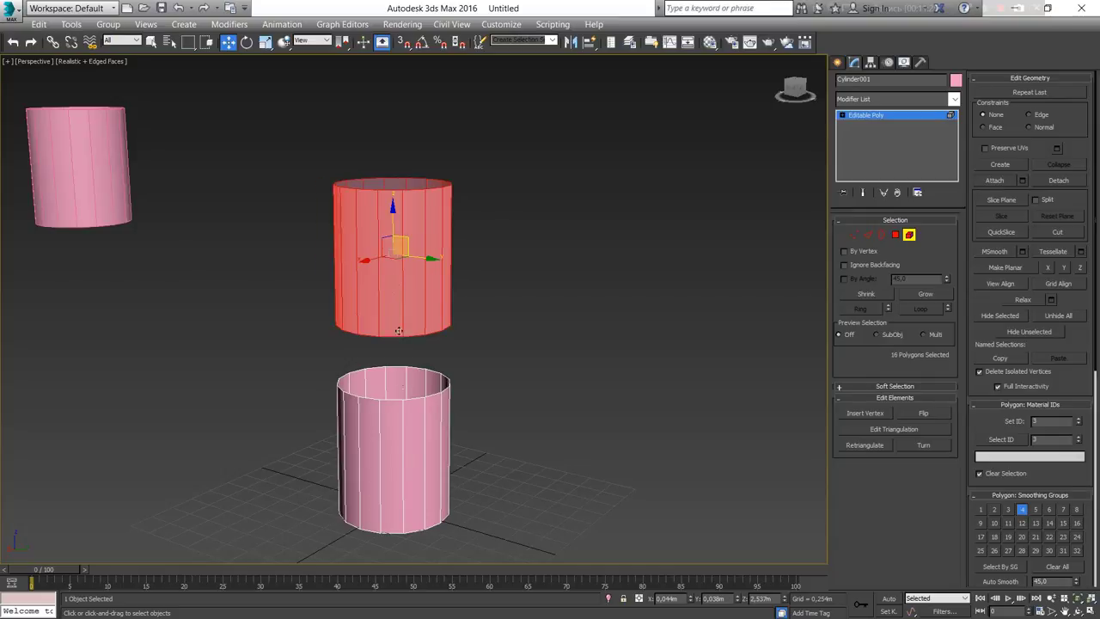
pyautogui.click(413, 454)
pyautogui.click(427, 324)
pyautogui.click(406, 432)
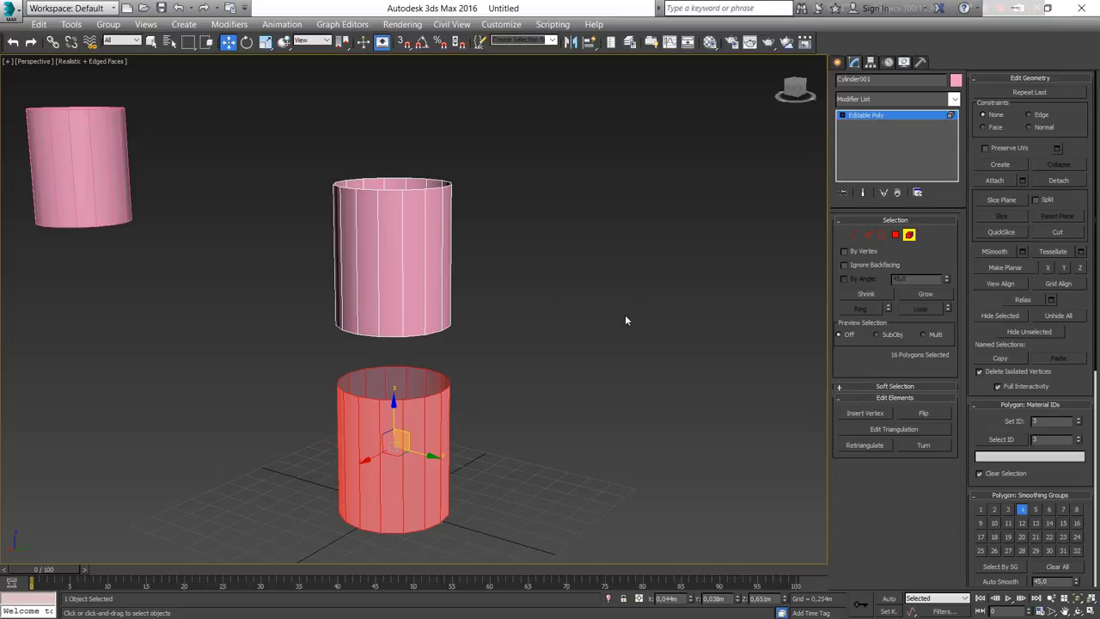
pyautogui.press('3')
pyautogui.click(348, 333)
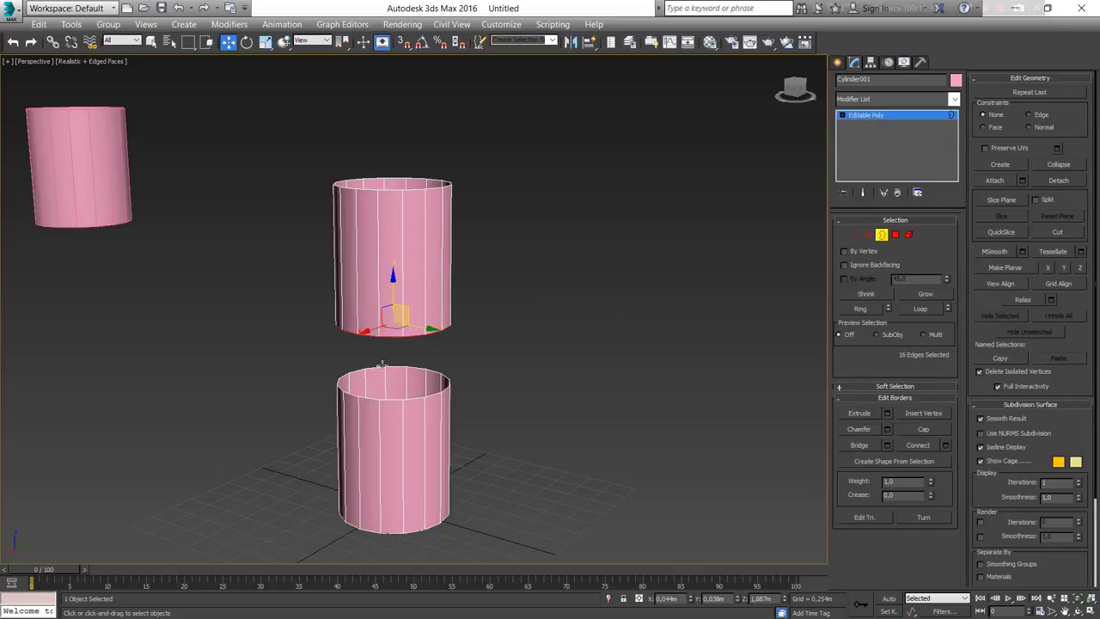
pyautogui.keyDown('ctrl'); pyautogui.click(376, 395); pyautogui.keyUp('ctrl')
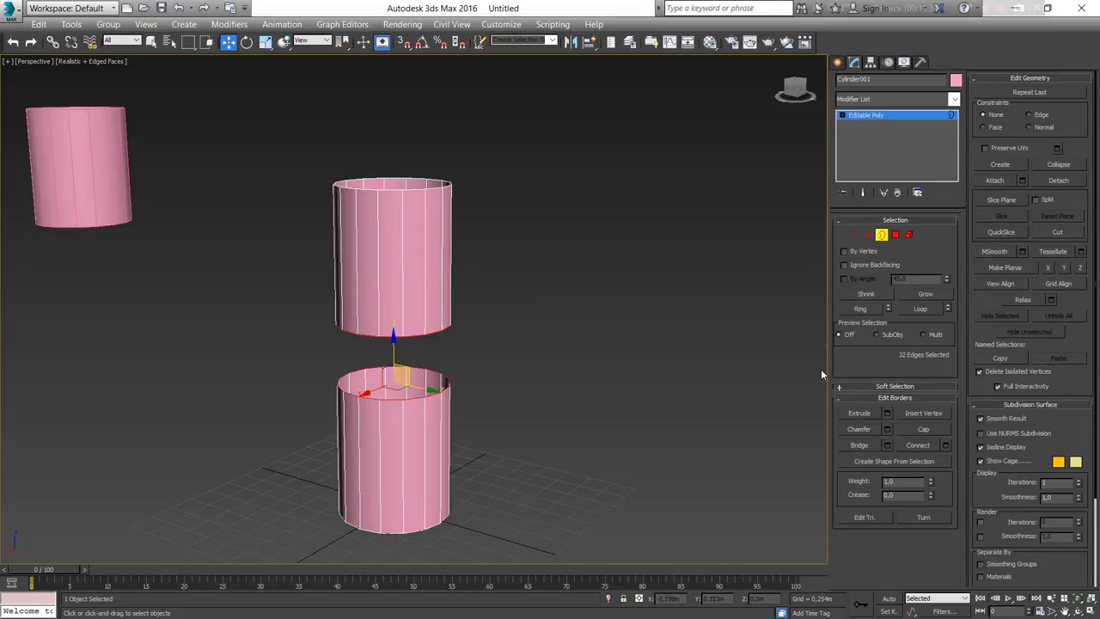
pyautogui.click(858, 445)
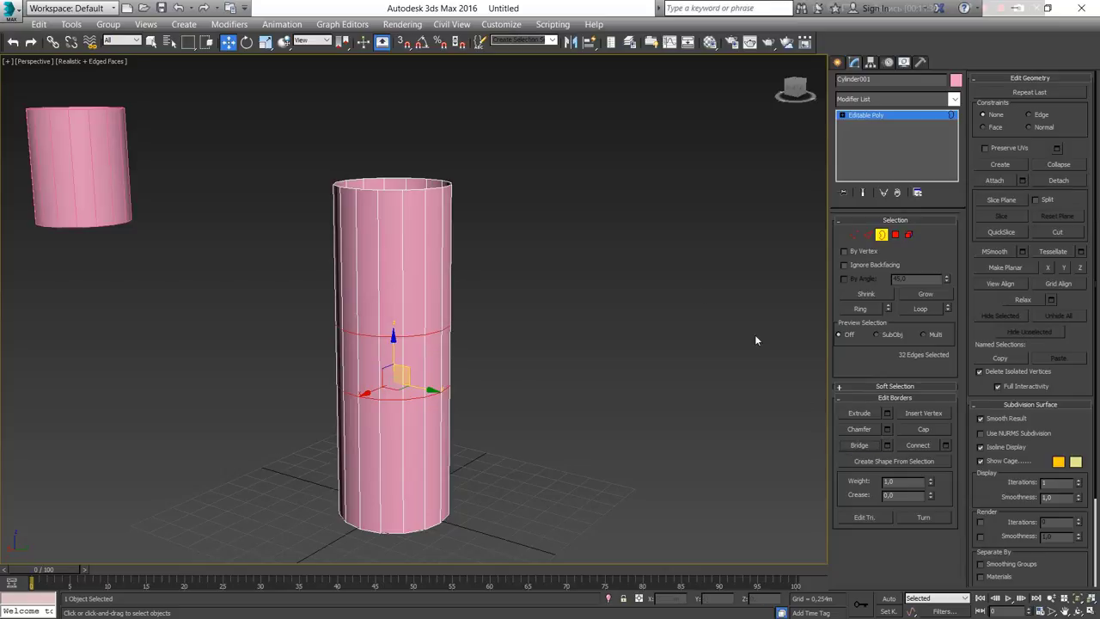
pyautogui.click(909, 234)
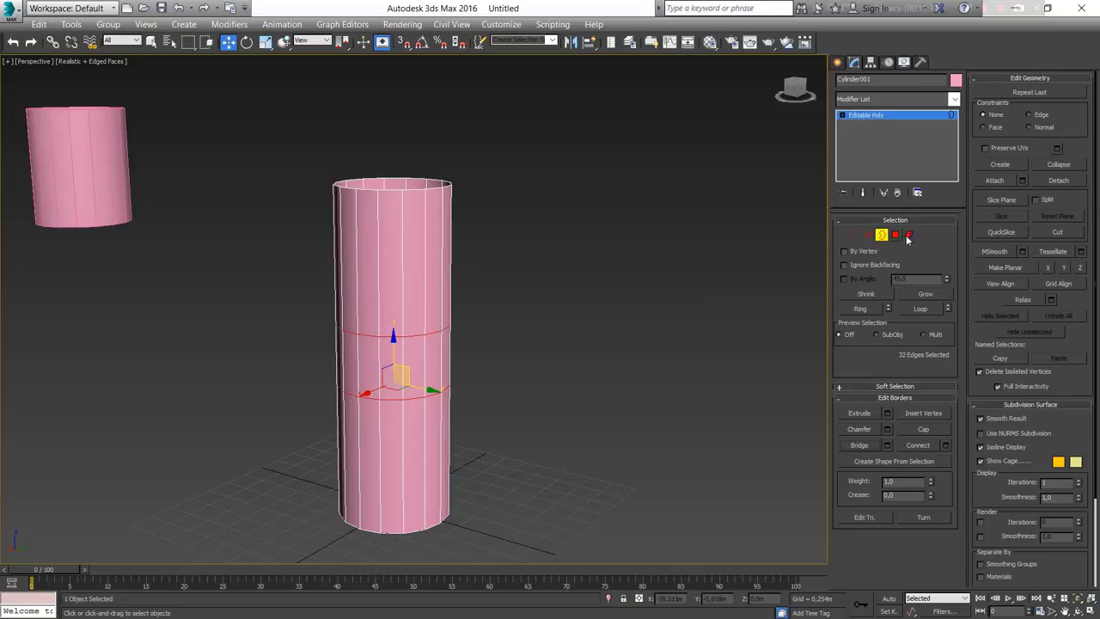
pyautogui.click(418, 228)
pyautogui.moveTo(363, 241)
pyautogui.keyDown('alt'); pyautogui.mouseDown(button='middle')
pyautogui.moveTo(512, 248)
pyautogui.moveTo(451, 284)
pyautogui.mouseUp(button='middle'); pyautogui.keyUp('alt')
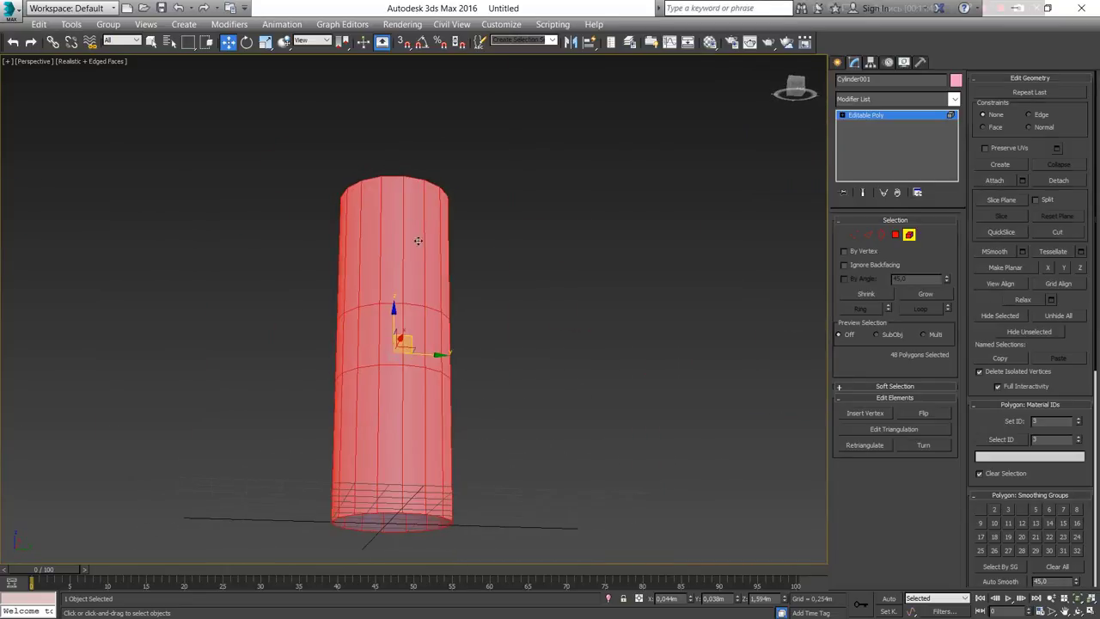
pyautogui.press('4')
pyautogui.click(367, 359)
pyautogui.keyDown('shift'); pyautogui.click(404, 357); pyautogui.keyUp('shift')
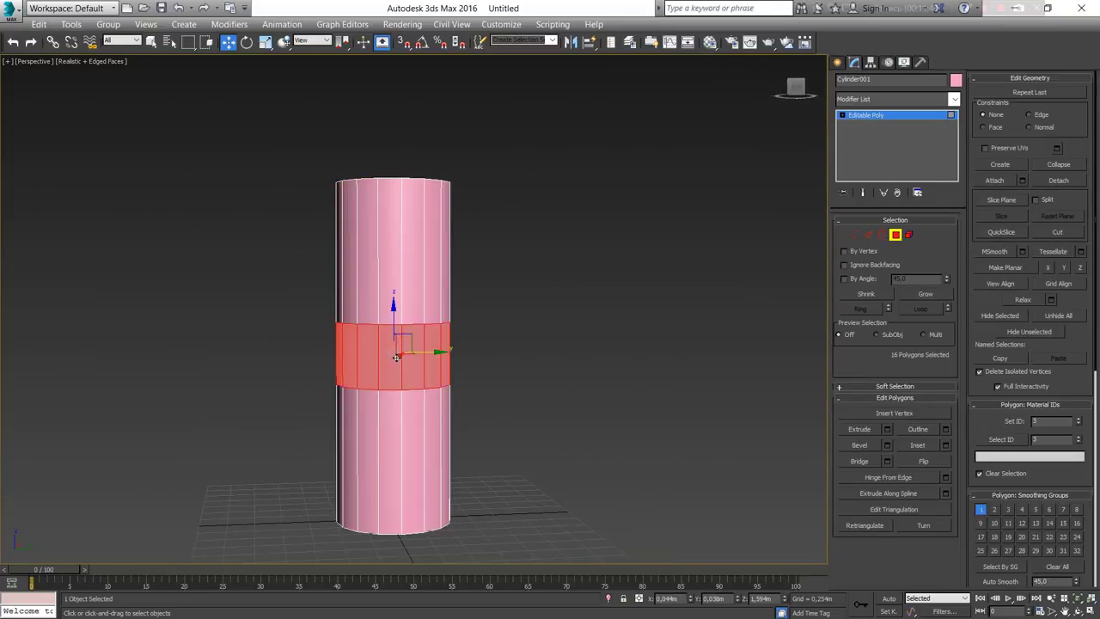
pyautogui.press('Delete')
pyautogui.press('5')
pyautogui.click(407, 267)
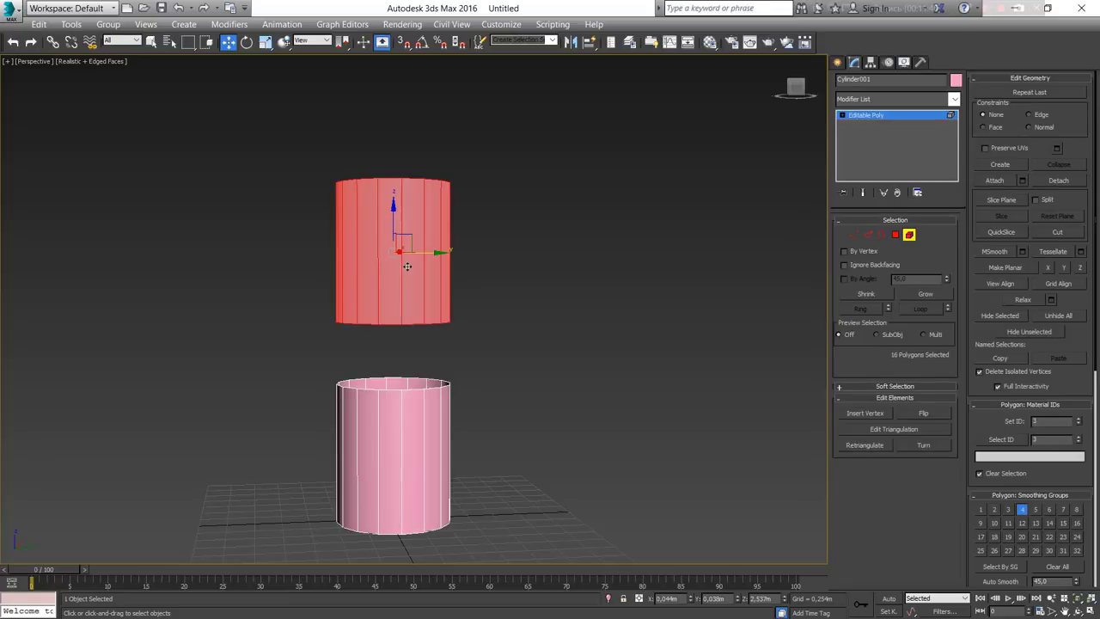
pyautogui.click(397, 405)
pyautogui.click(427, 280)
pyautogui.moveTo(516, 318)
pyautogui.keyDown('alt'); pyautogui.mouseDown(button='middle')
pyautogui.moveTo(498, 273)
pyautogui.moveTo(452, 270)
pyautogui.mouseUp(button='middle'); pyautogui.keyUp('alt')
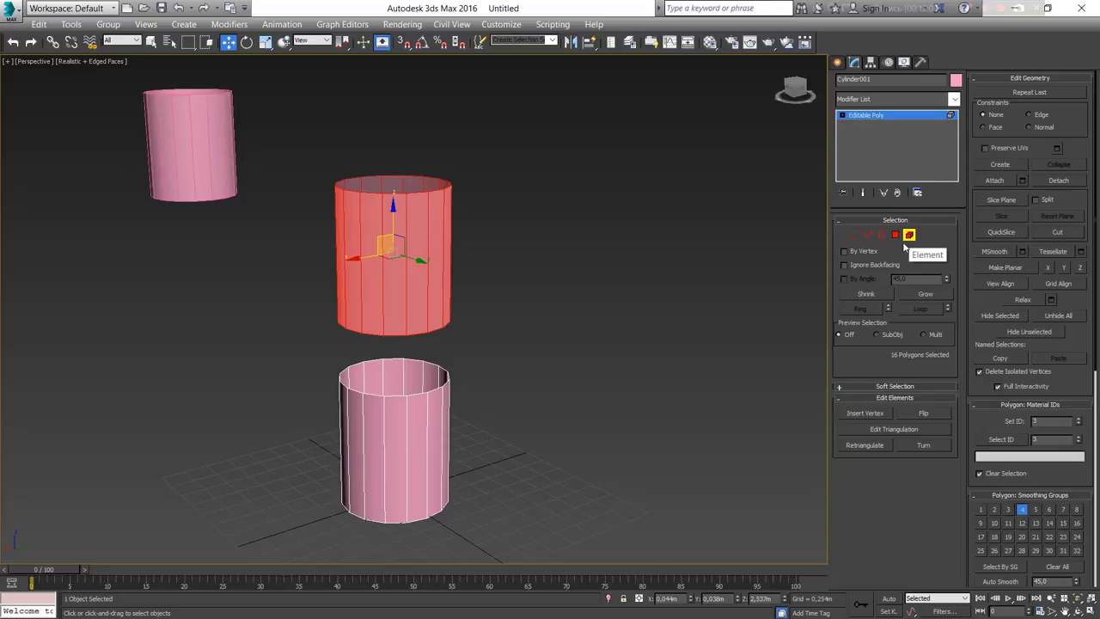
# Exit sub-object editing and select the separate Object001 tube.
pyautogui.press('5')
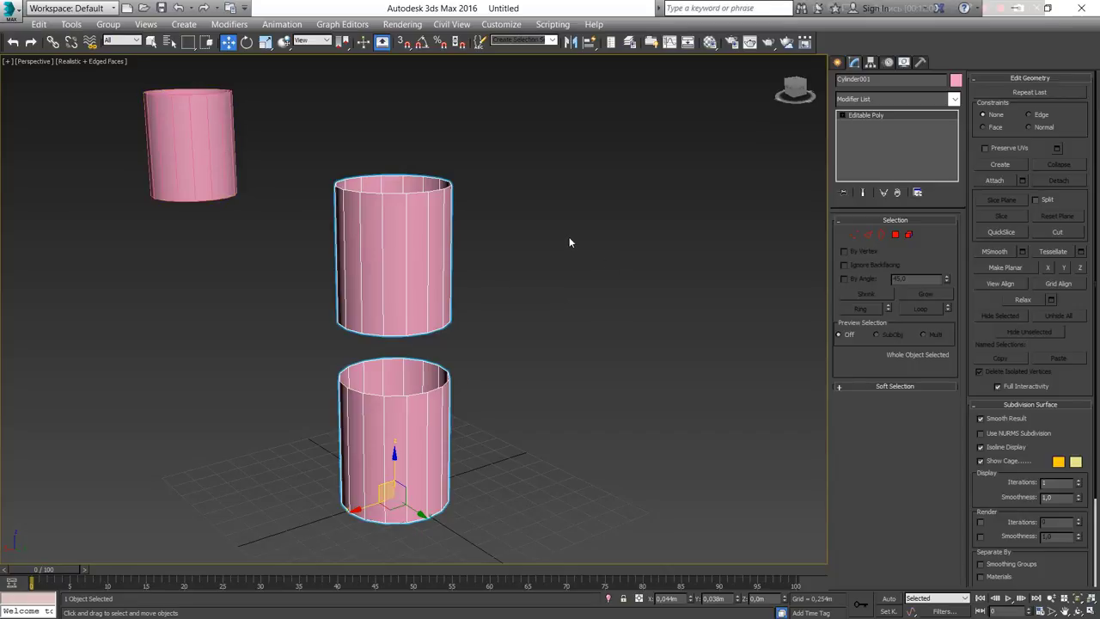
pyautogui.click(200, 152)
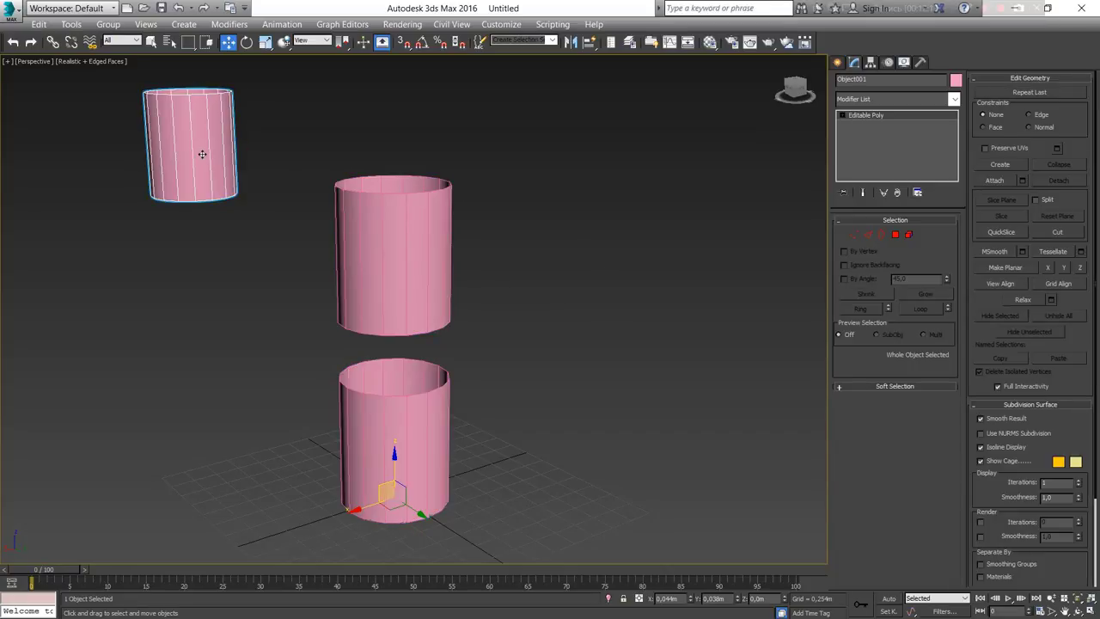
pyautogui.hotkey('ctrl', 'z')
pyautogui.click(203, 156)
# Lower Object001's top vertex ring on Z to shorten the tube.
pyautogui.press('1')
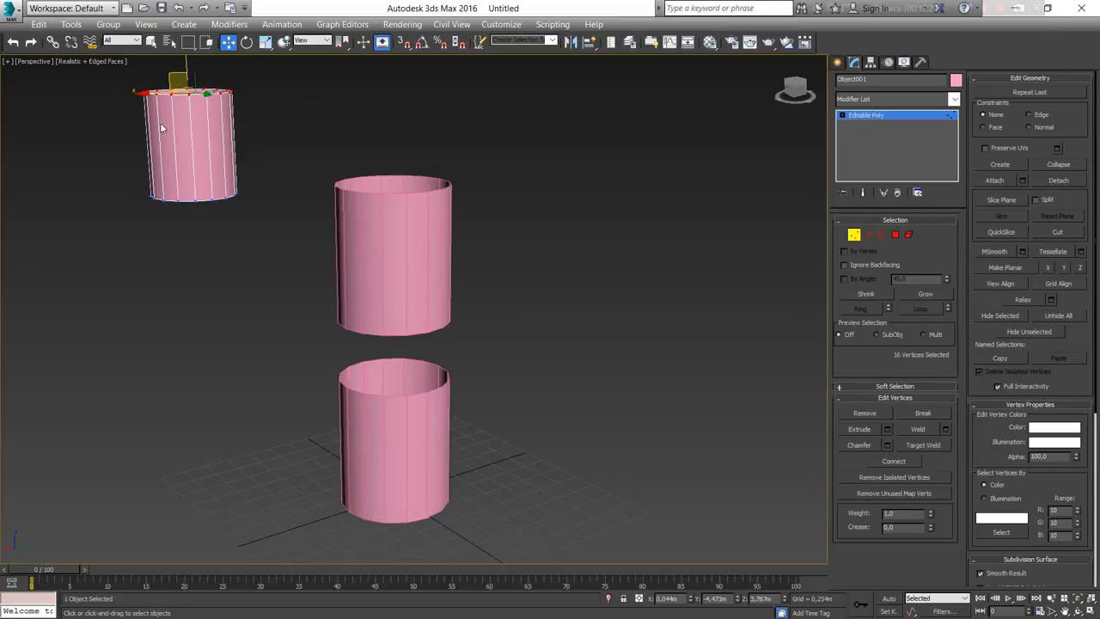
pyautogui.keyDown('alt'); pyautogui.moveTo(160, 122); pyautogui.dragTo(183, 111, button='middle'); pyautogui.keyUp('alt')
pyautogui.moveTo(183, 111); pyautogui.dragTo(132, 155)
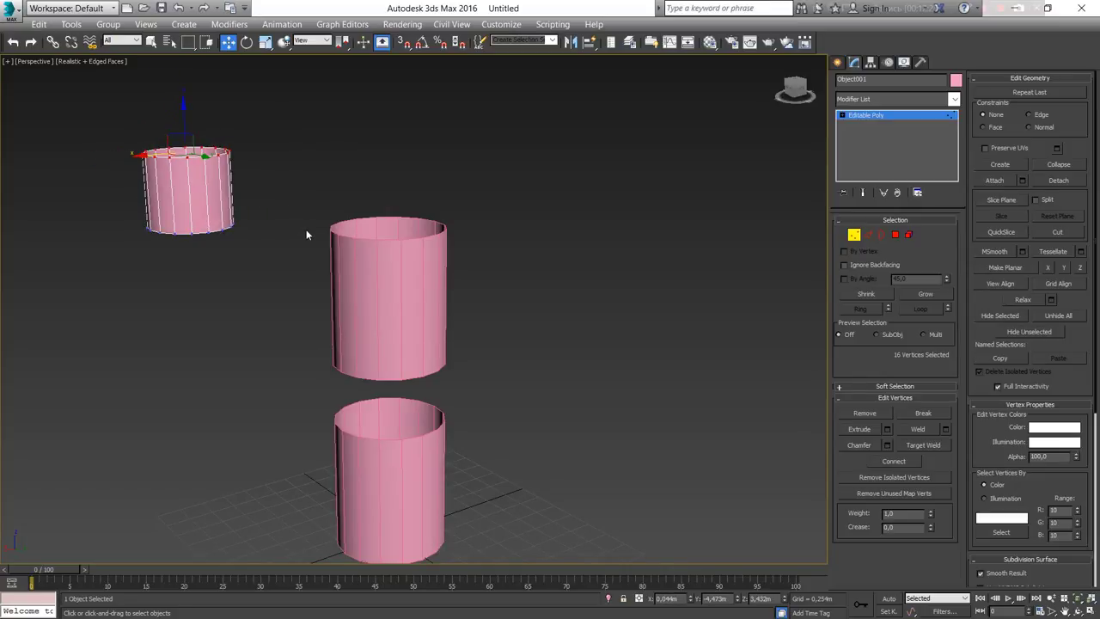
pyautogui.click(312, 206)
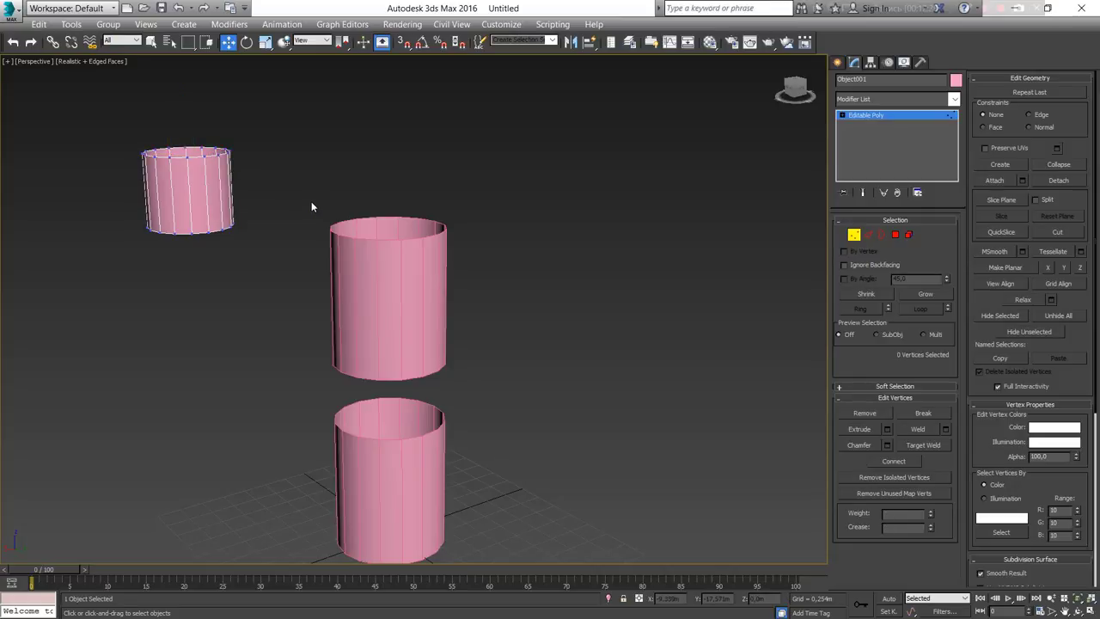
pyautogui.moveTo(146, 154); pyautogui.dragTo(464, 129)
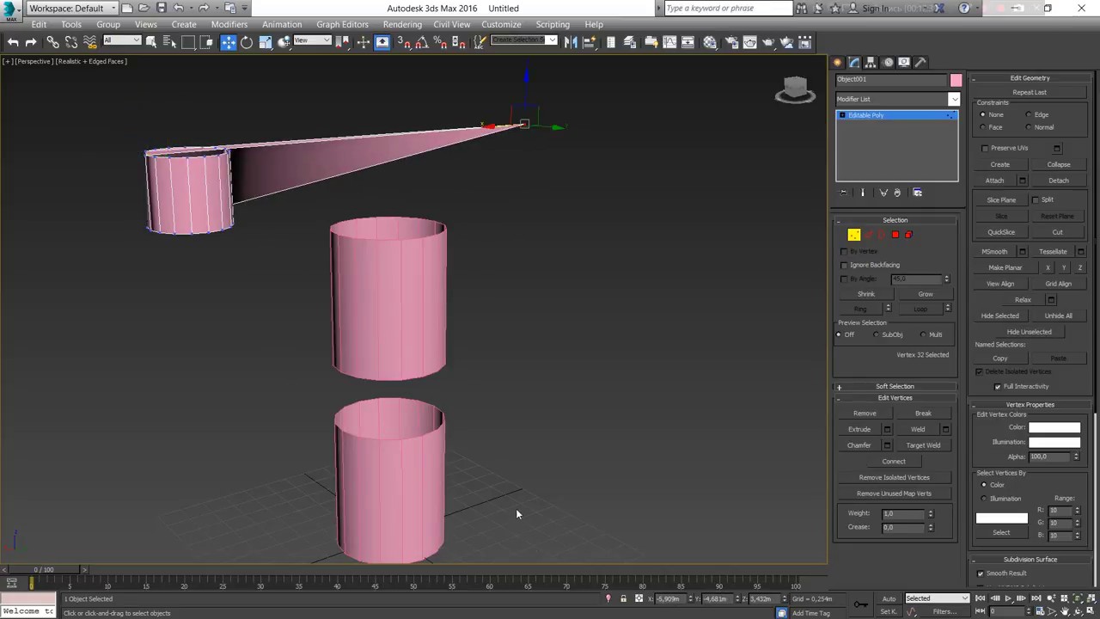
pyautogui.hotkey('ctrl', 'z')
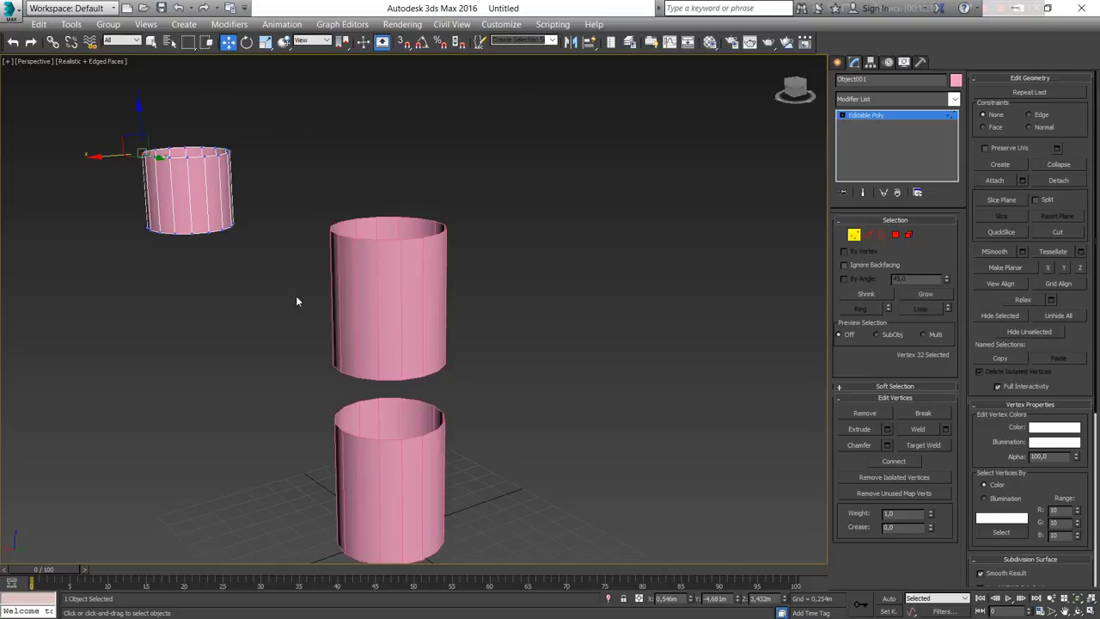
# Attach the tall middle cylinder to the object via Edit Geometry Attach.
pyautogui.press('5')
pyautogui.click(458, 195)
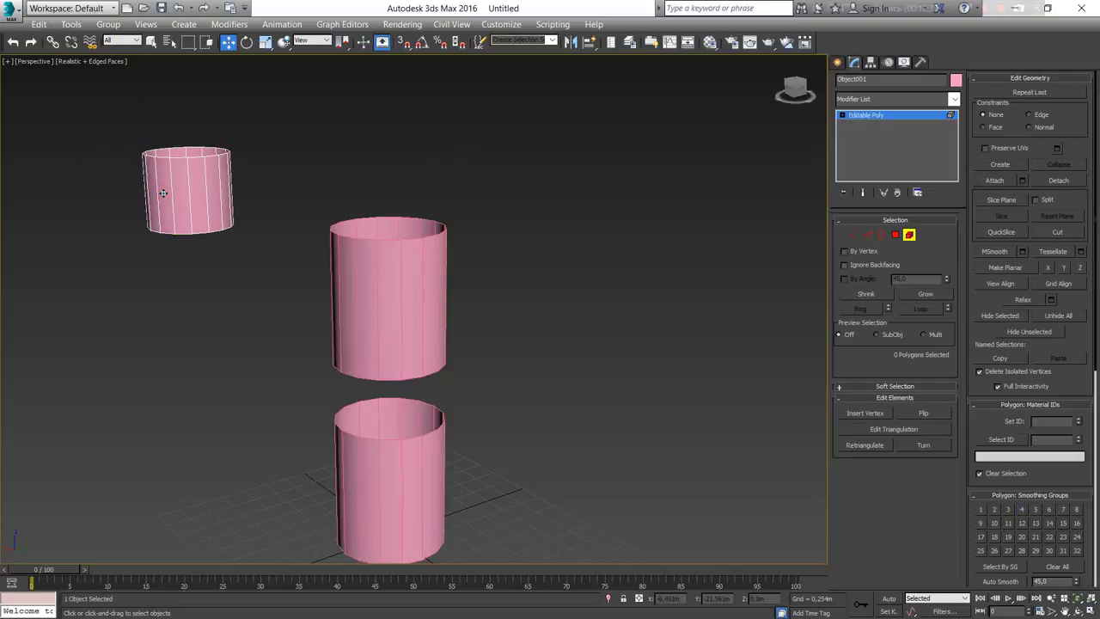
pyautogui.hotkey('ctrl', 'z')
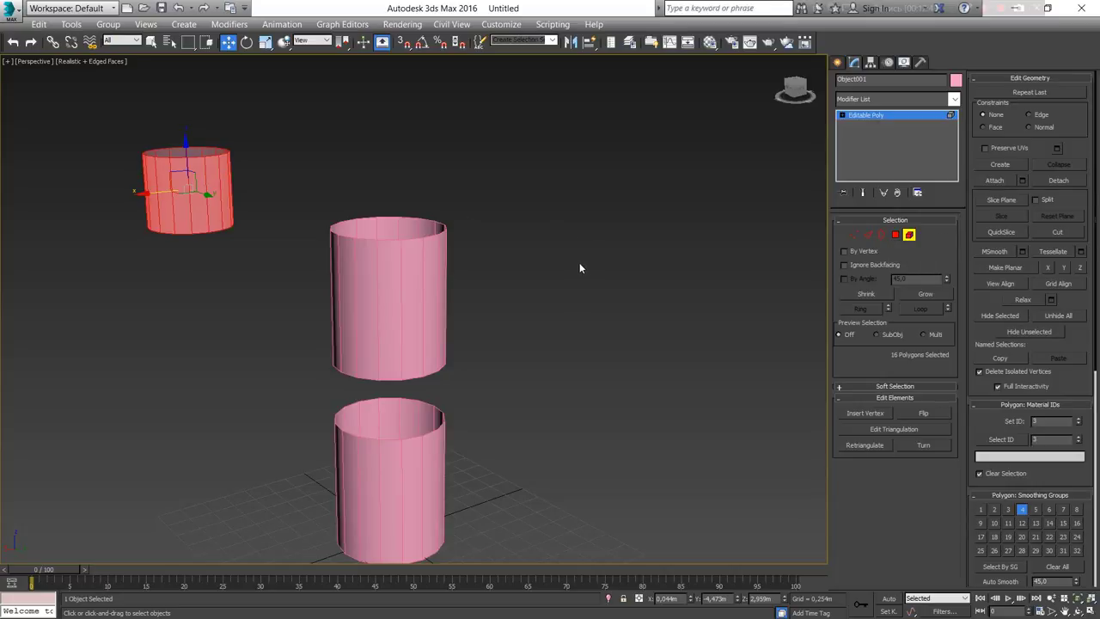
pyautogui.click(994, 180)
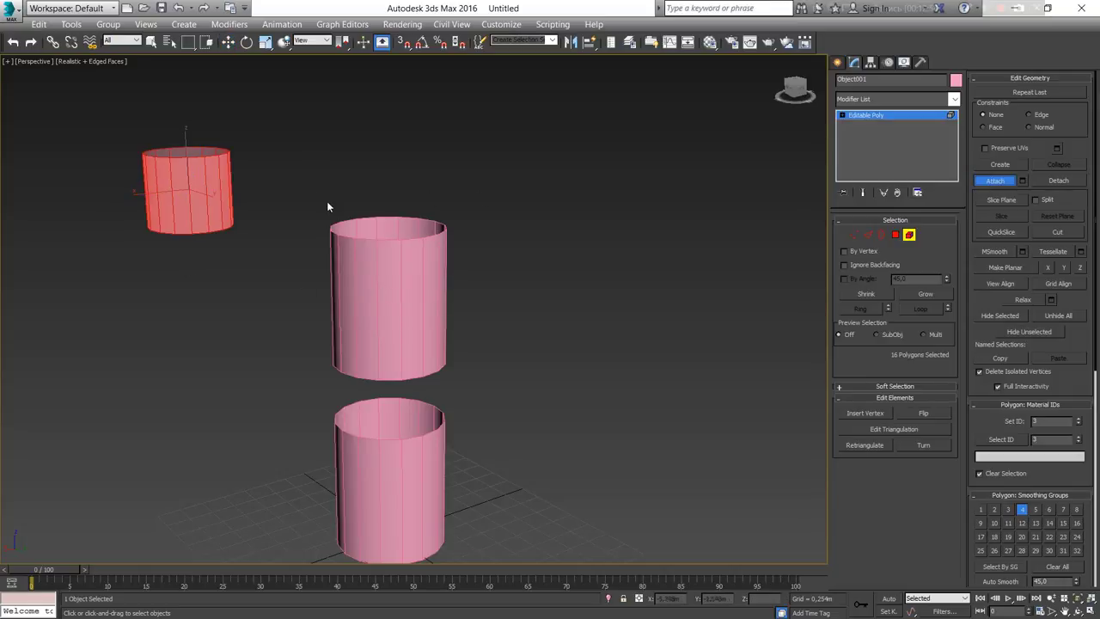
pyautogui.click(405, 286)
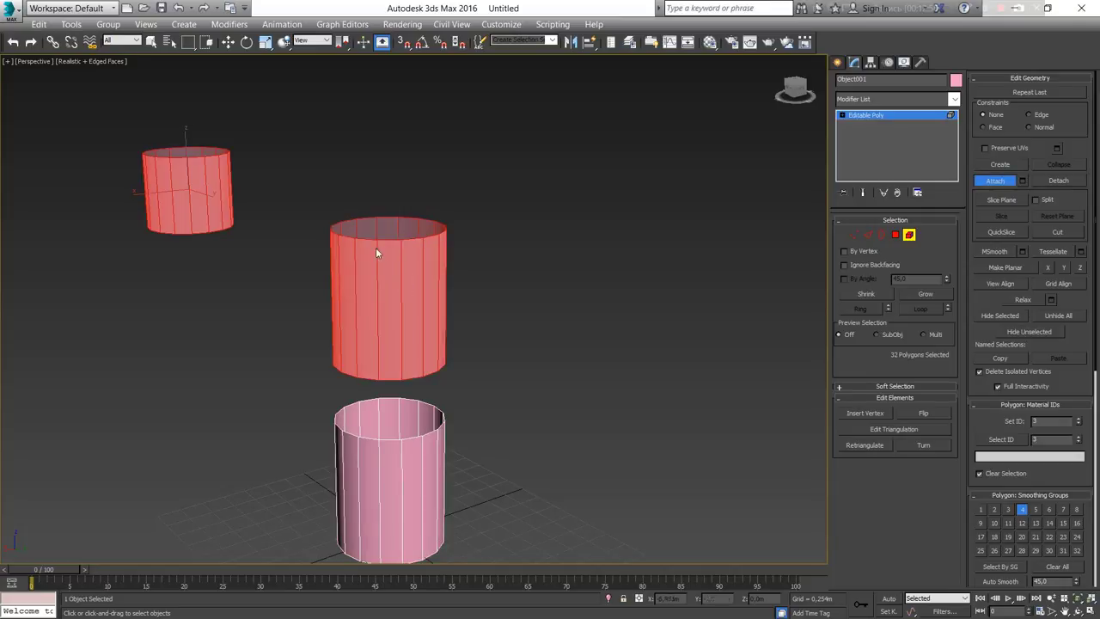
pyautogui.press('w')
pyautogui.rightClick(756, 252)
# Move the small tube element so it sits directly above the middle cylinder.
pyautogui.click(419, 436)
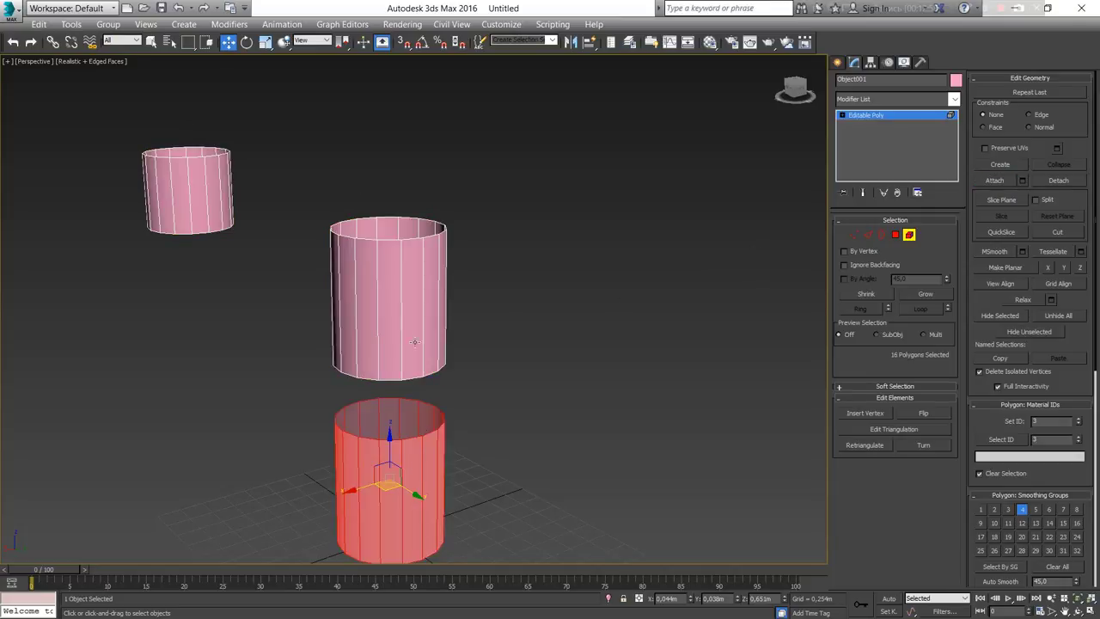
pyautogui.click(407, 335)
pyautogui.moveTo(103, 120); pyautogui.dragTo(525, 356)
pyautogui.click(526, 356)
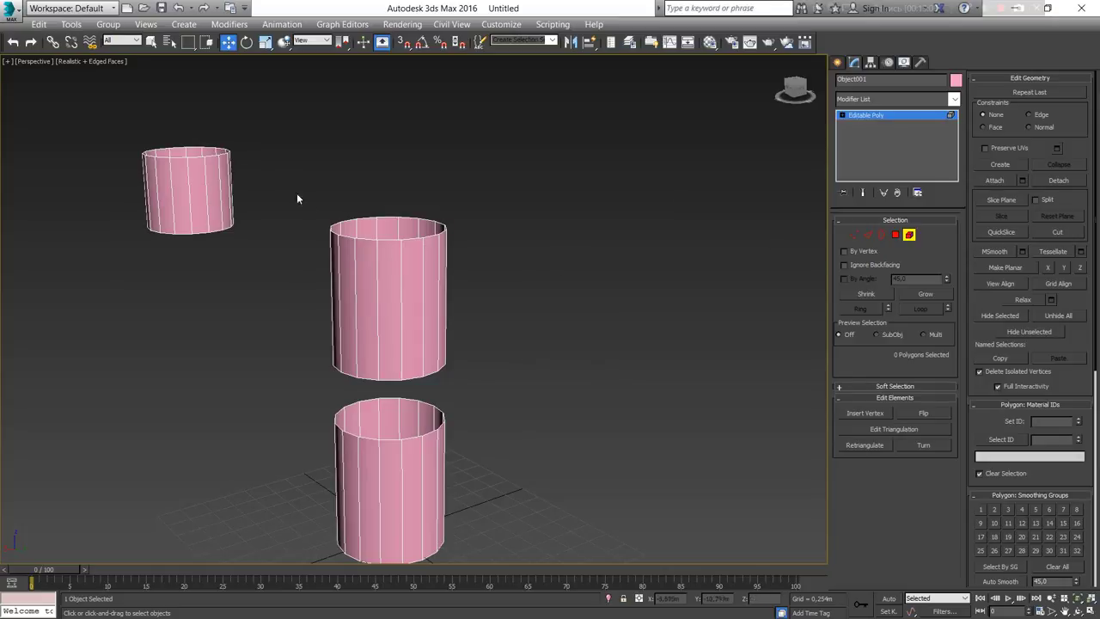
pyautogui.click(196, 170)
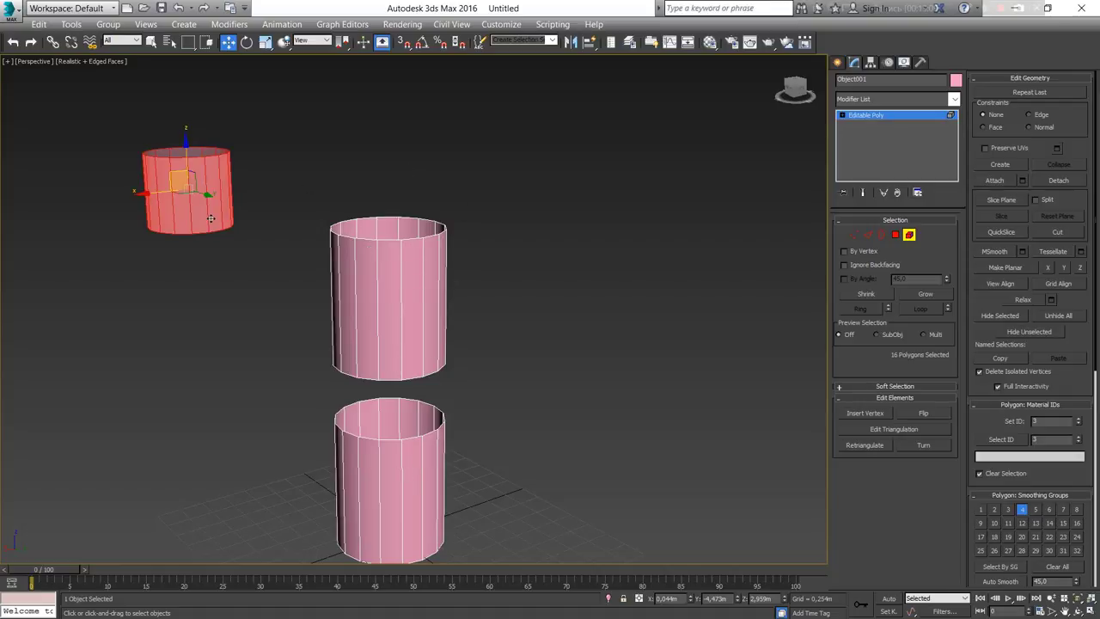
pyautogui.moveTo(203, 194); pyautogui.dragTo(400, 294)
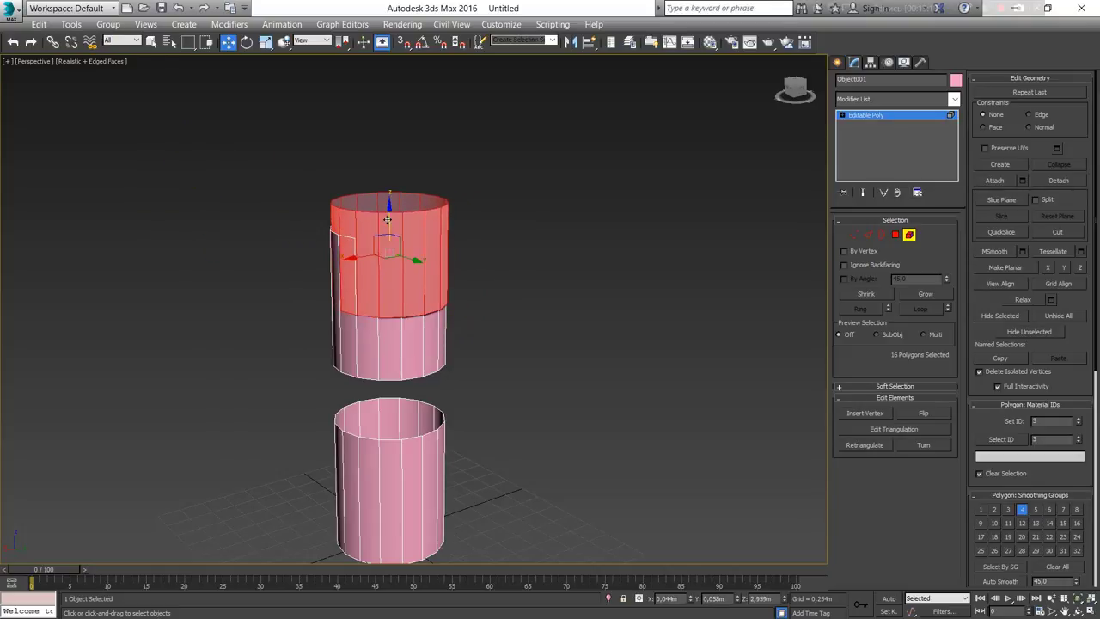
pyautogui.moveTo(396, 221); pyautogui.dragTo(396, 109)
pyautogui.moveTo(463, 272)
pyautogui.keyDown('alt'); pyautogui.mouseDown(button='middle')
pyautogui.moveTo(467, 324)
pyautogui.moveTo(555, 353)
pyautogui.moveTo(560, 331)
pyautogui.moveTo(447, 265)
pyautogui.moveTo(462, 179)
pyautogui.moveTo(514, 167)
pyautogui.moveTo(518, 179)
pyautogui.mouseUp(button='middle'); pyautogui.keyUp('alt')
# Zoom all four viewports to the selection, then move the top element aside in maximized Perspective.
pyautogui.hotkey('alt', 'w')
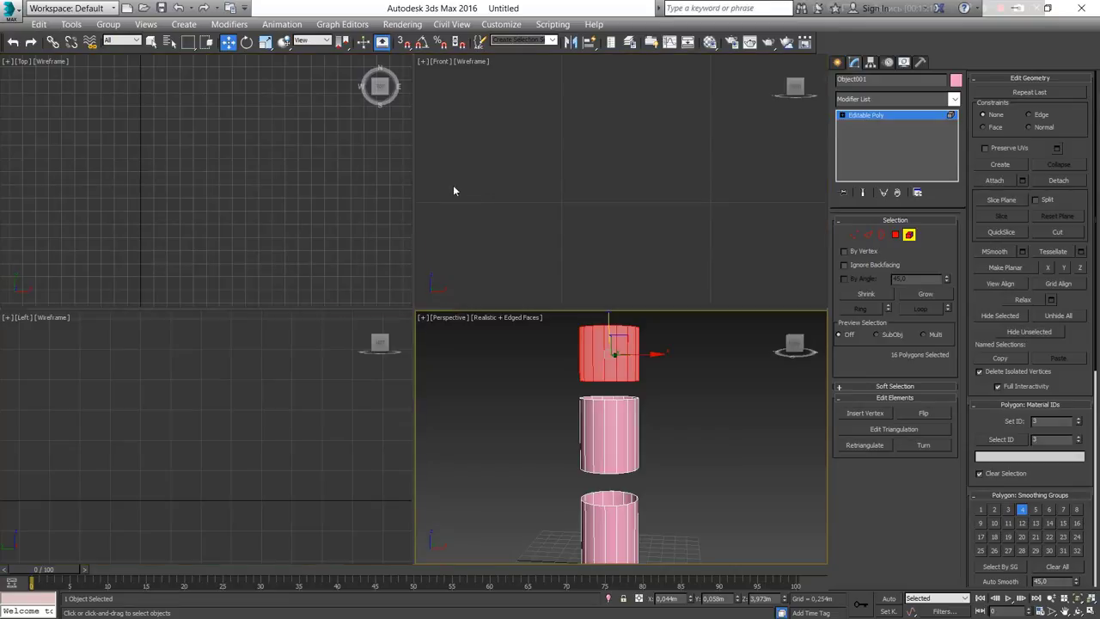
pyautogui.rightClick(312, 384)
pyautogui.press('z')
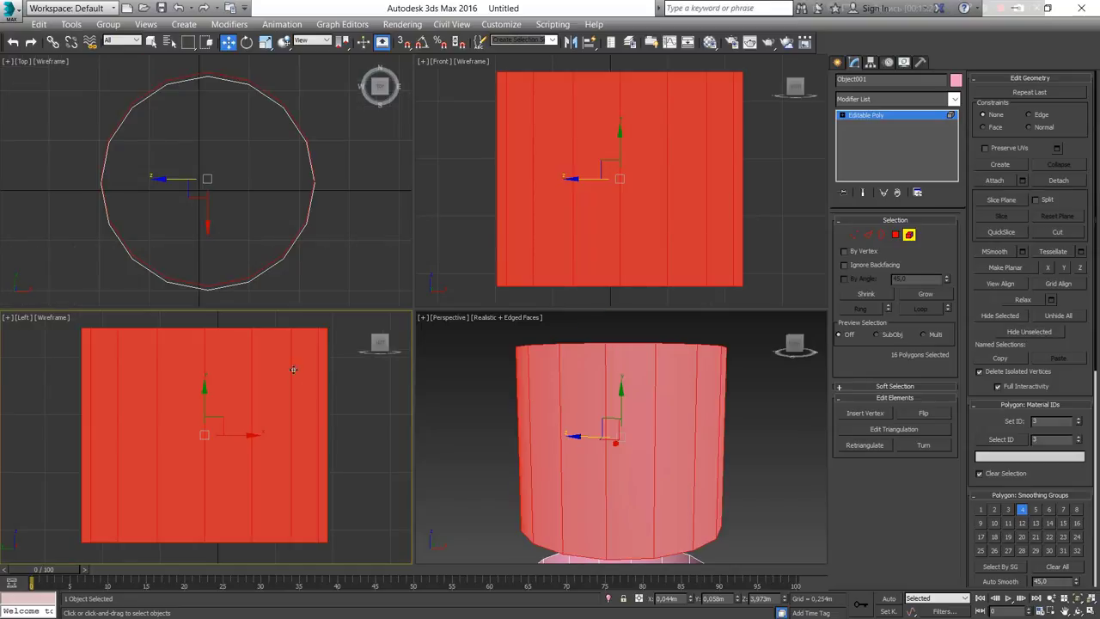
pyautogui.scroll(-2, 295, 396)
pyautogui.scroll(-2, 295, 396)
pyautogui.moveTo(295, 396); pyautogui.dragTo(294, 355, button='middle')
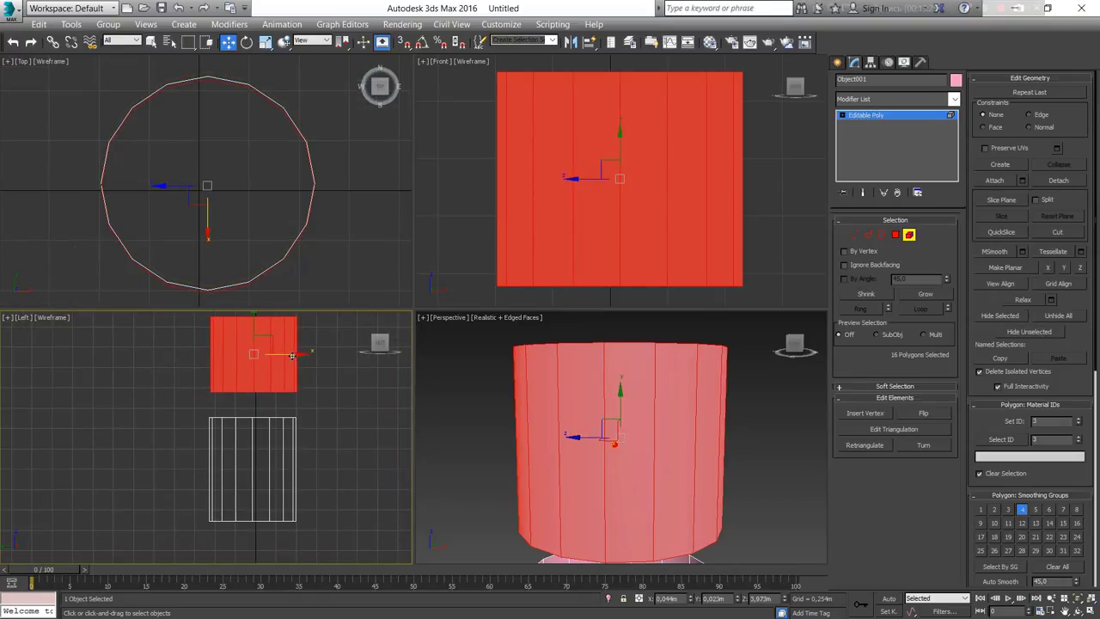
pyautogui.scroll(3, 275, 380)
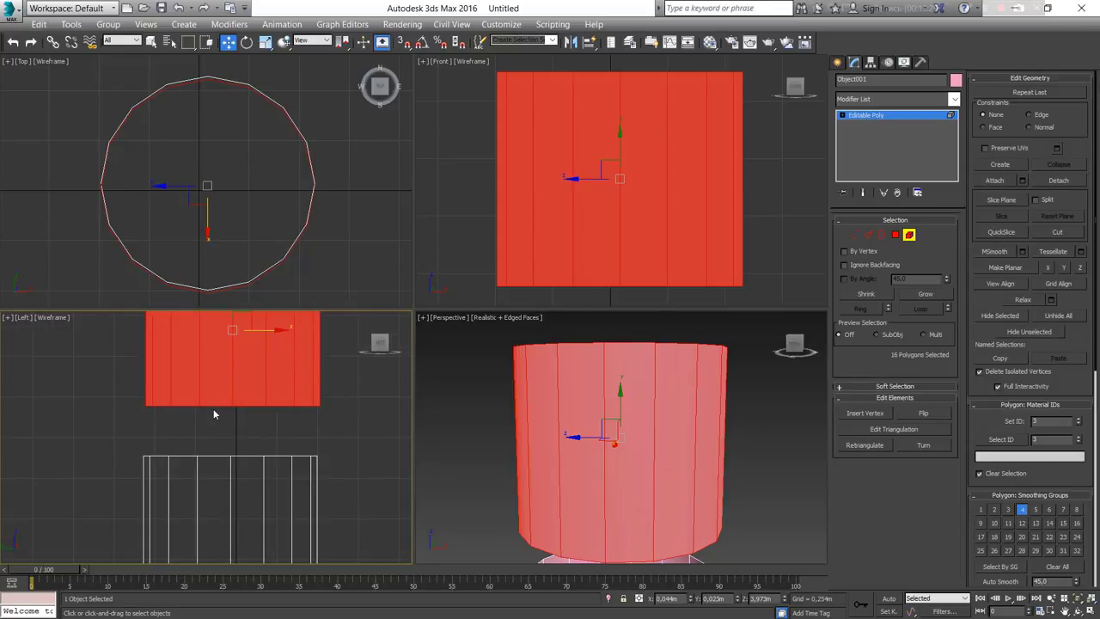
pyautogui.scroll(-3, 592, 390)
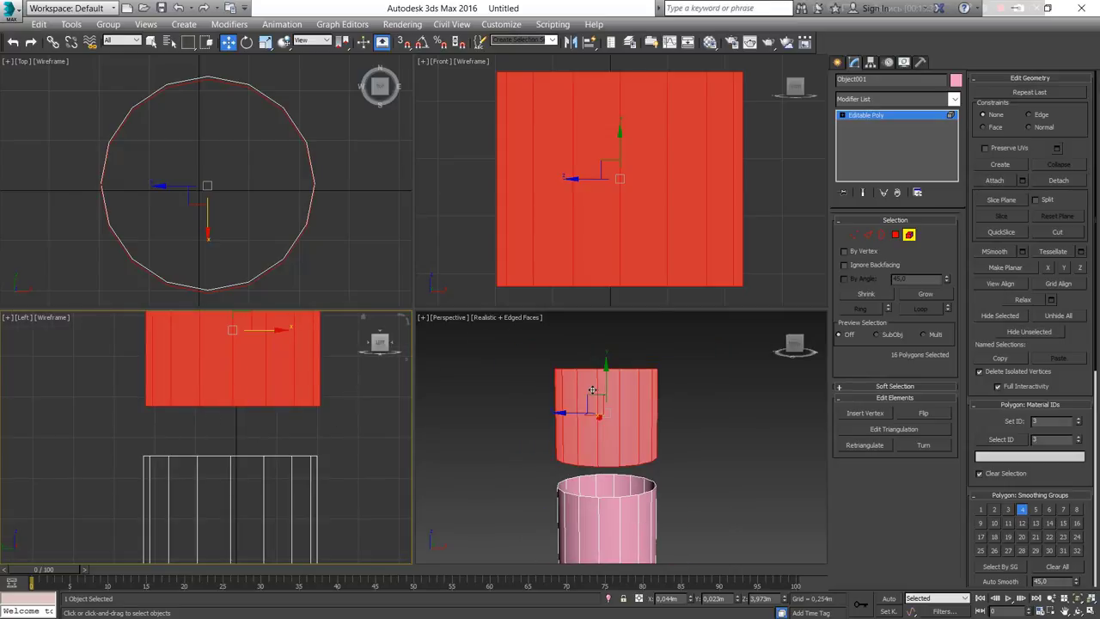
pyautogui.scroll(-2, 592, 390)
pyautogui.hotkey('alt', 'w')
pyautogui.keyDown('alt'); pyautogui.moveTo(534, 392); pyautogui.dragTo(451, 413, button='middle'); pyautogui.keyUp('alt')
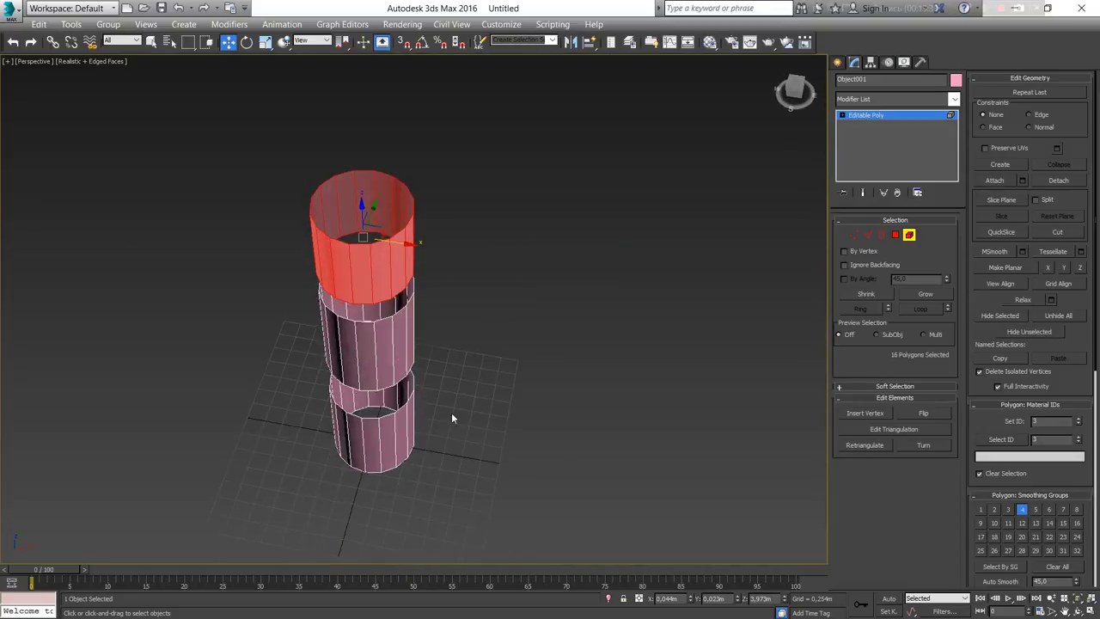
pyautogui.moveTo(538, 193); pyautogui.dragTo(543, 218)
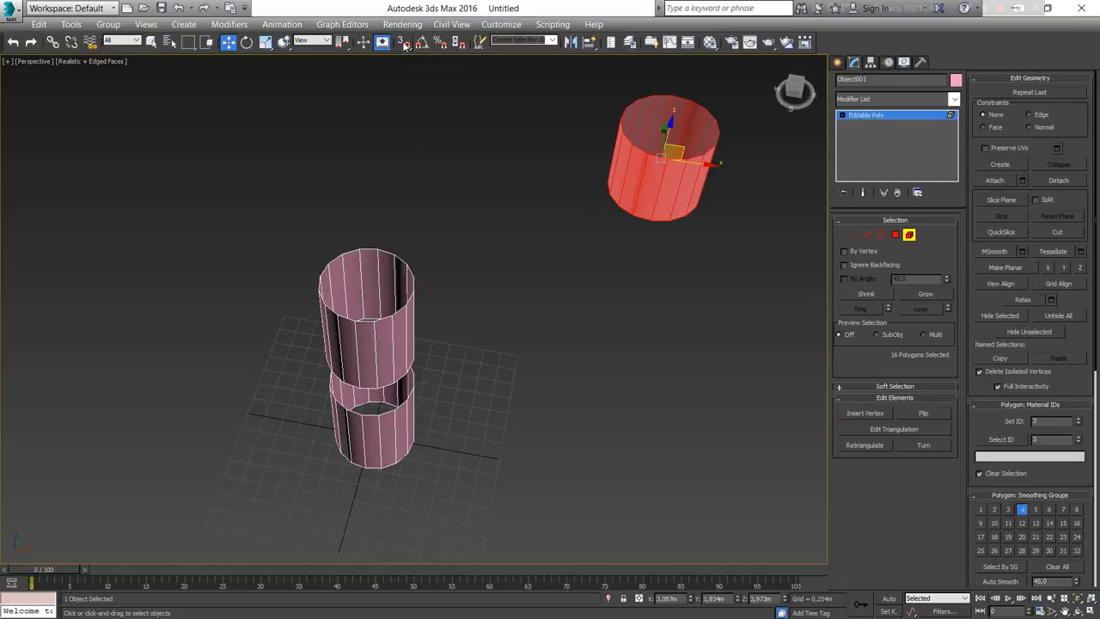
# Turn on the Snaps Toggle with Vertex ticked in Grid and Snap Settings.
pyautogui.click(409, 47)
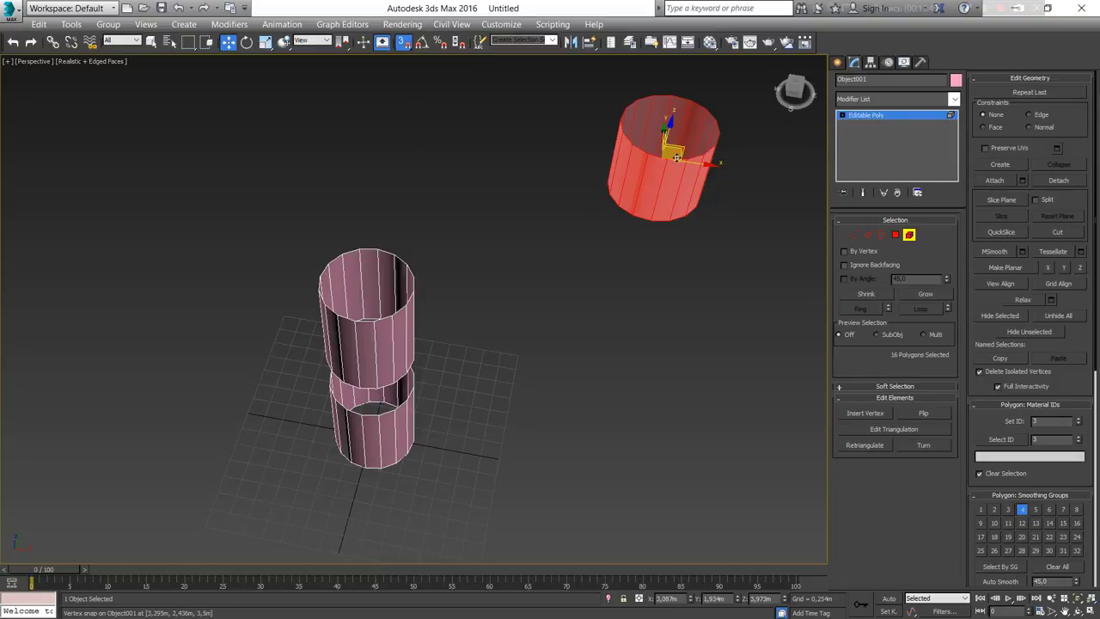
pyautogui.moveTo(675, 155)
pyautogui.mouseDown()
pyautogui.moveTo(537, 207)
pyautogui.moveTo(587, 184)
pyautogui.mouseUp()
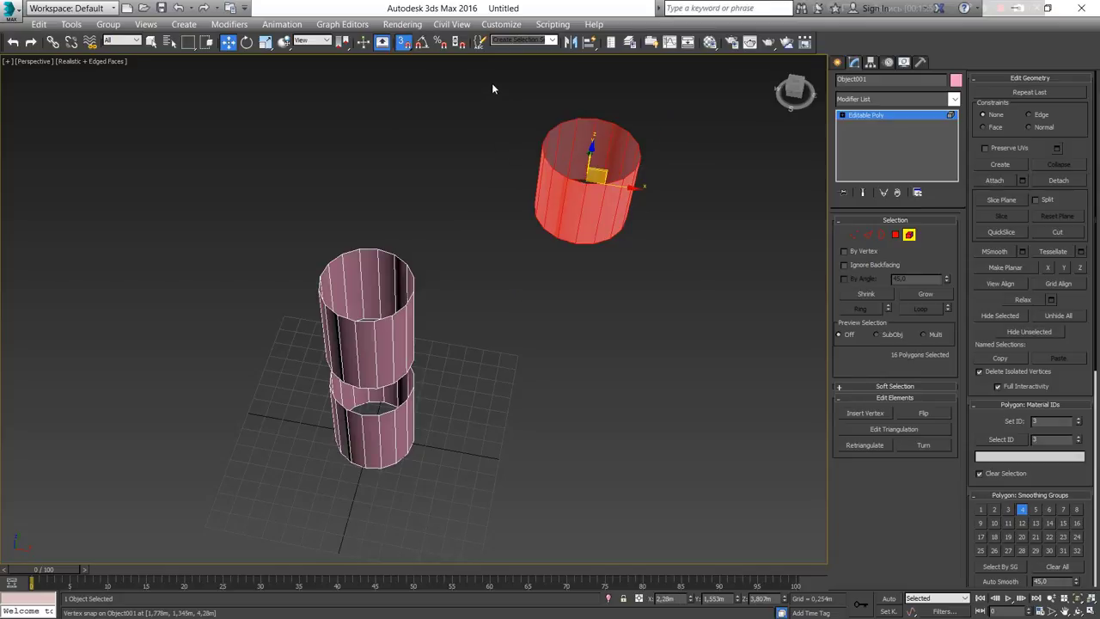
pyautogui.press('s')
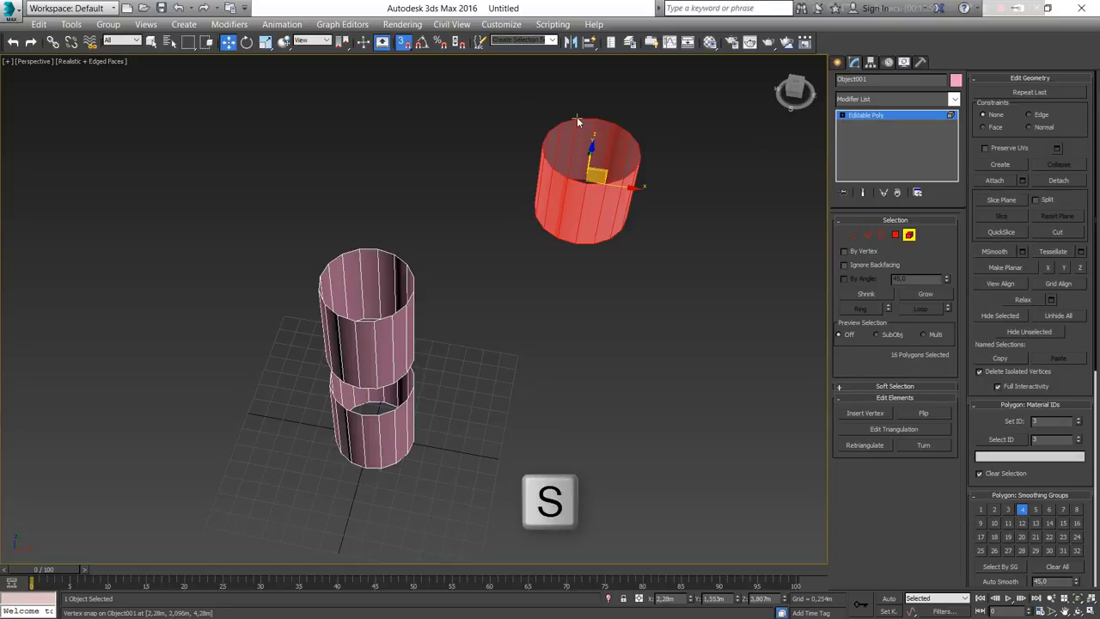
pyautogui.rightClick(406, 47)
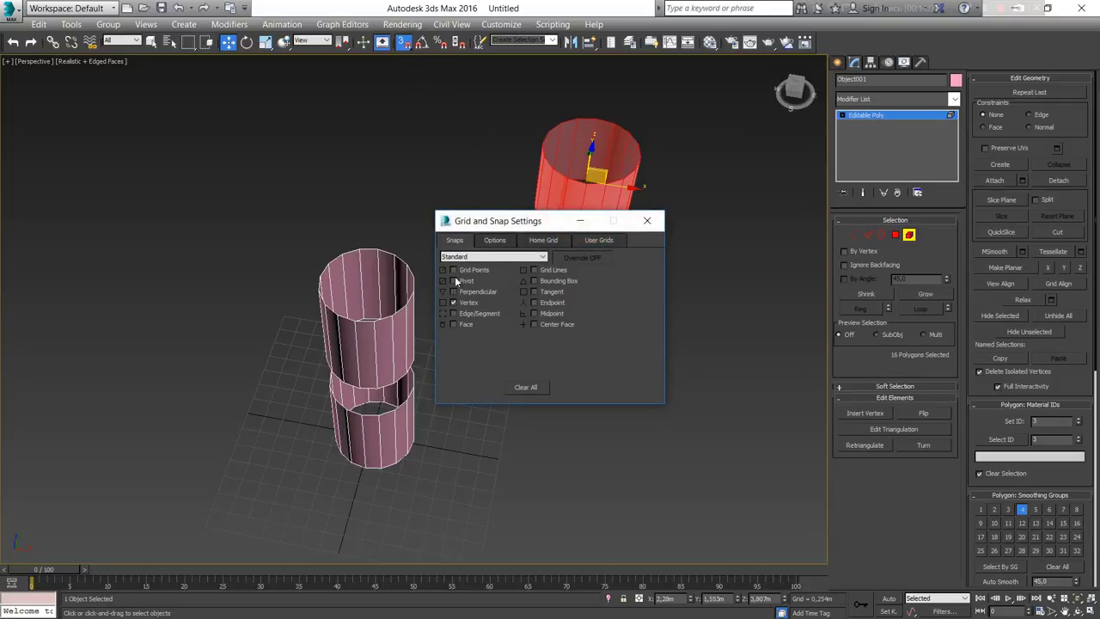
pyautogui.moveTo(494, 225); pyautogui.dragTo(669, 252)
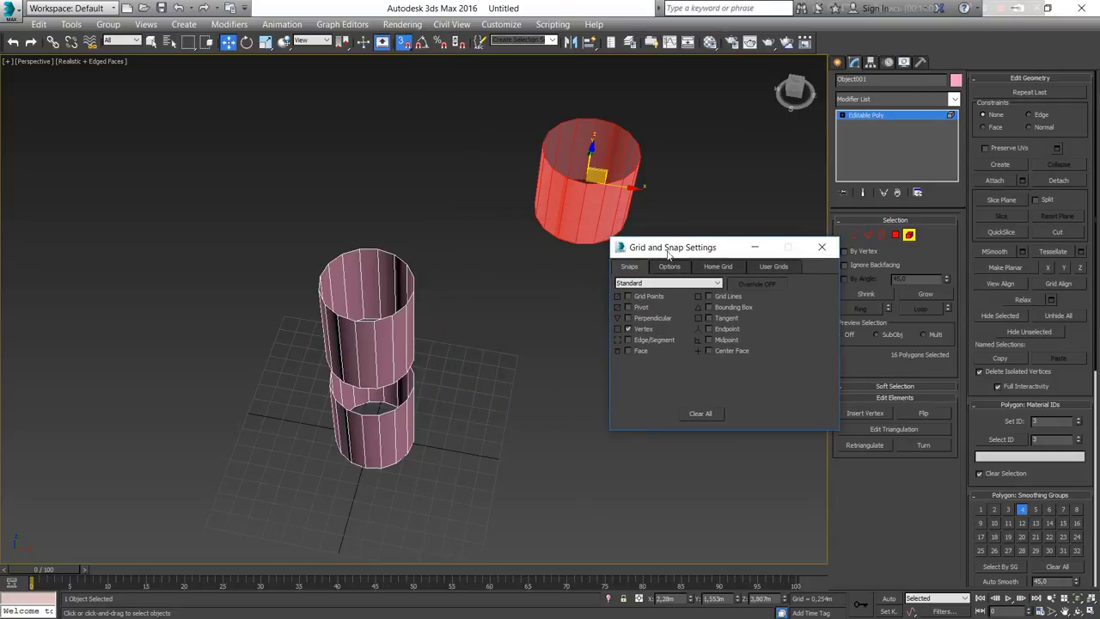
pyautogui.click(628, 329)
pyautogui.click(627, 329)
pyautogui.click(821, 247)
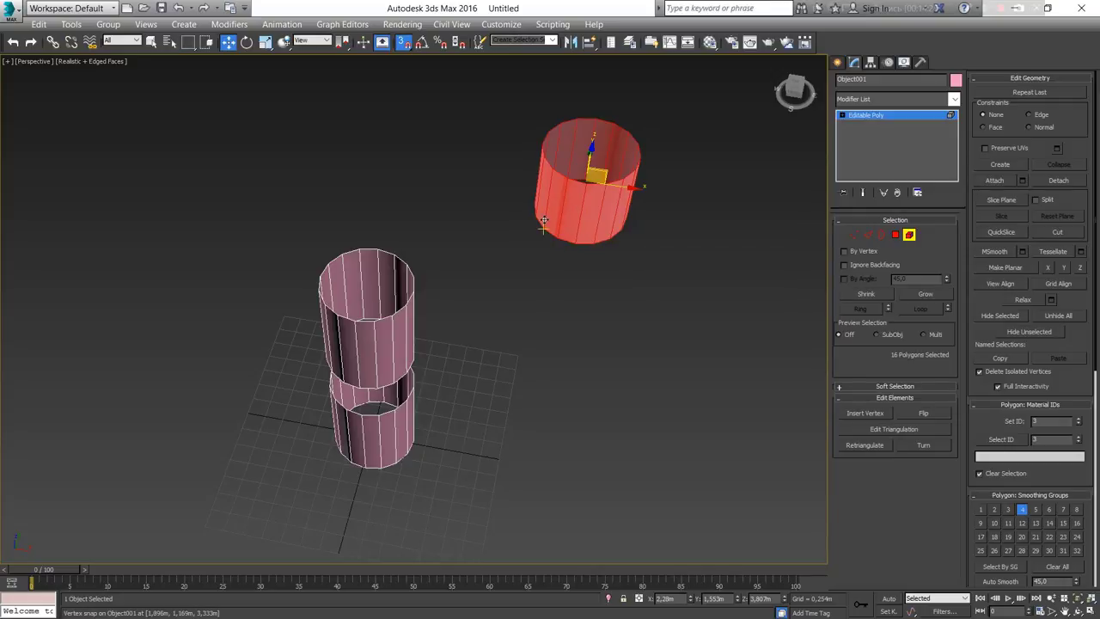
pyautogui.scroll(2, 525, 247)
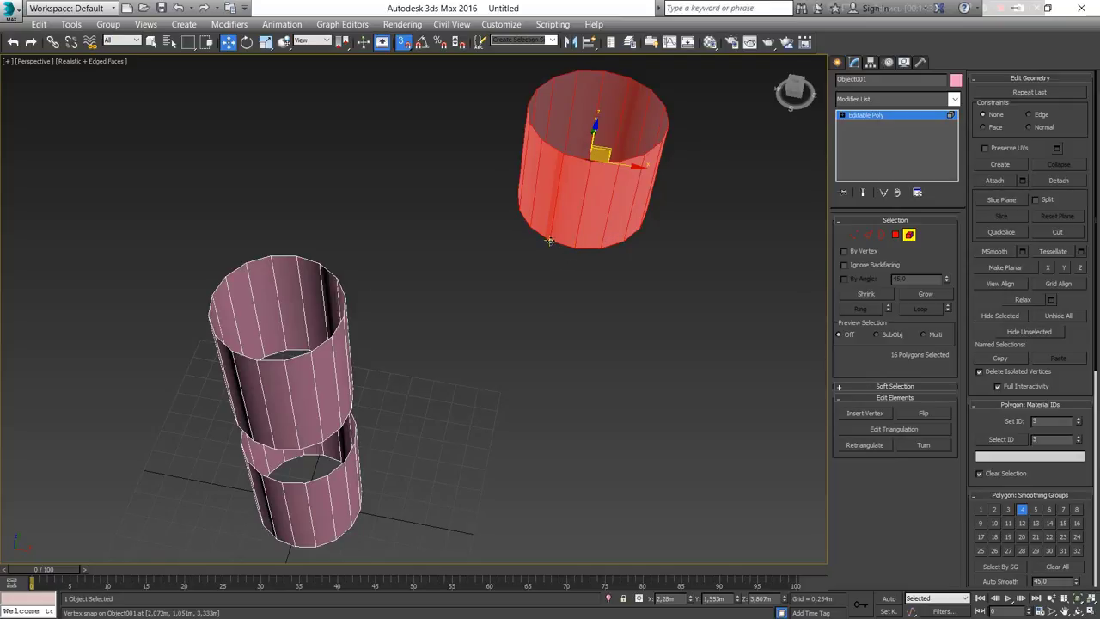
# Snap the loose tube onto the stack's rim vertex, raise it above the middle tube, then exit Element mode.
pyautogui.moveTo(550, 241)
pyautogui.mouseDown()
pyautogui.moveTo(223, 364)
pyautogui.moveTo(232, 351)
pyautogui.mouseUp()
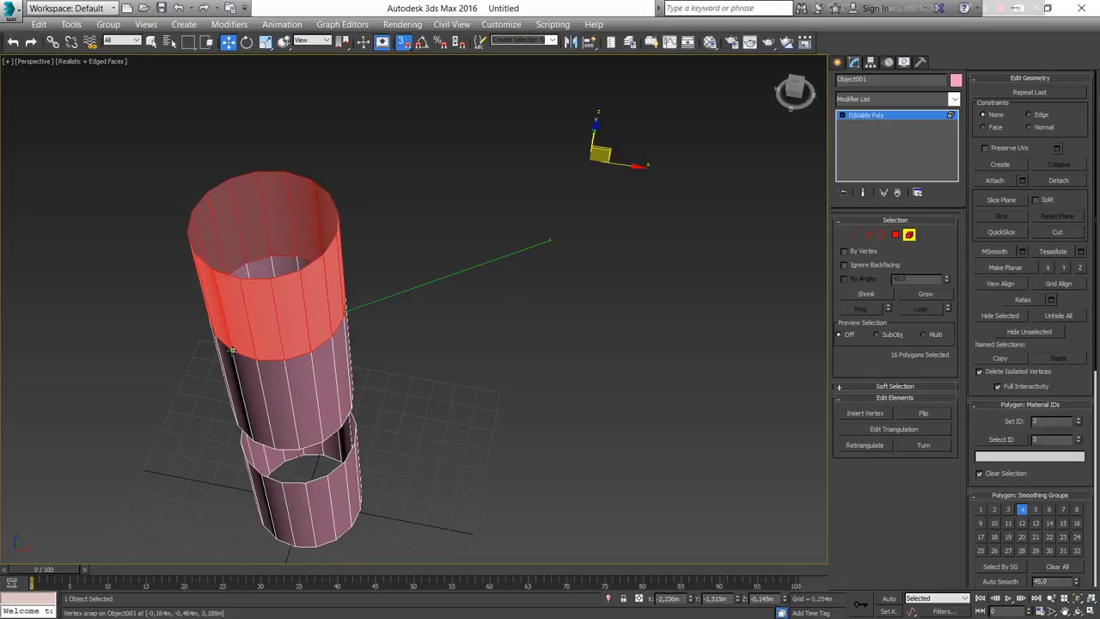
pyautogui.moveTo(232, 351)
pyautogui.keyDown('alt'); pyautogui.mouseDown(button='middle')
pyautogui.moveTo(376, 299)
pyautogui.moveTo(311, 336)
pyautogui.mouseUp(button='middle'); pyautogui.keyUp('alt')
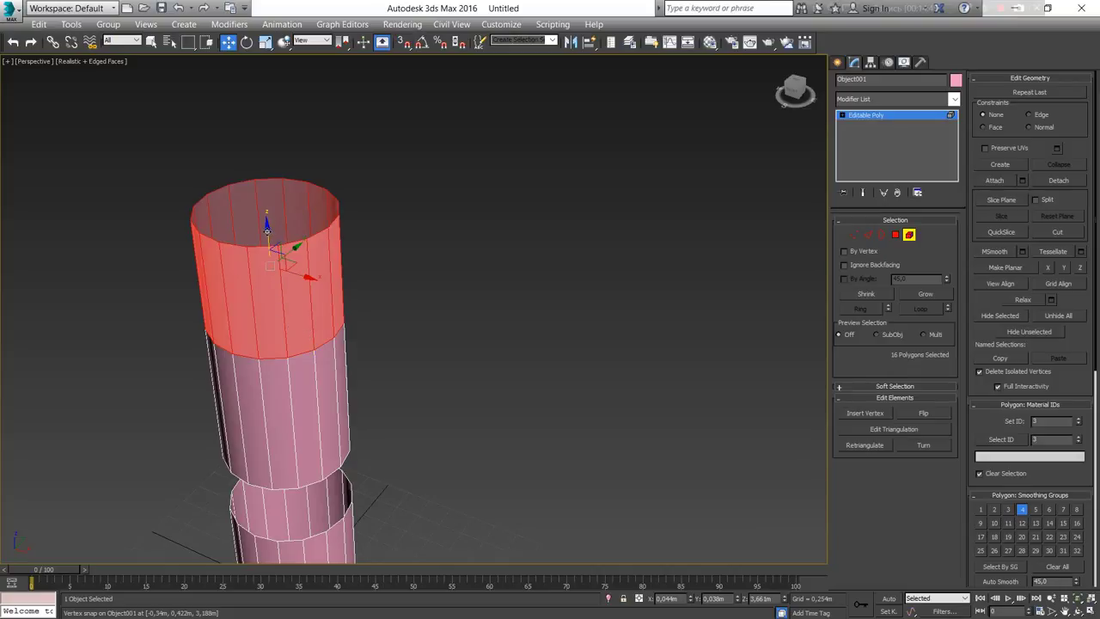
pyautogui.moveTo(266, 228); pyautogui.dragTo(268, 163)
pyautogui.moveTo(268, 163)
pyautogui.keyDown('alt'); pyautogui.mouseDown(button='middle')
pyautogui.moveTo(377, 240)
pyautogui.moveTo(494, 257)
pyautogui.moveTo(562, 219)
pyautogui.moveTo(538, 240)
pyautogui.mouseUp(button='middle'); pyautogui.keyUp('alt')
pyautogui.scroll(-3, 537, 239)
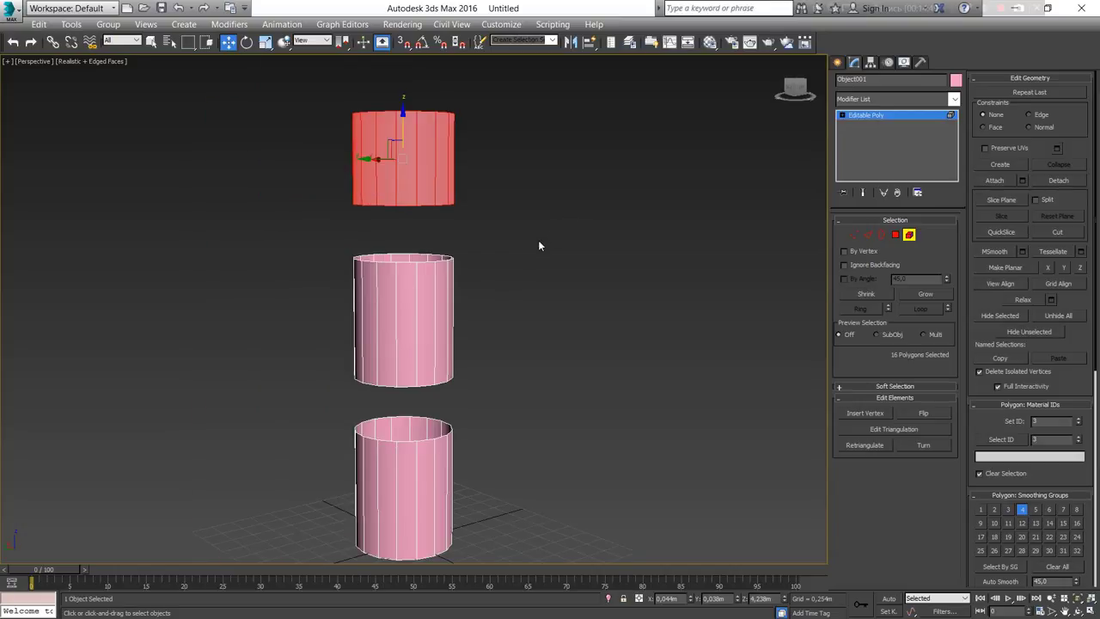
pyautogui.click(539, 243)
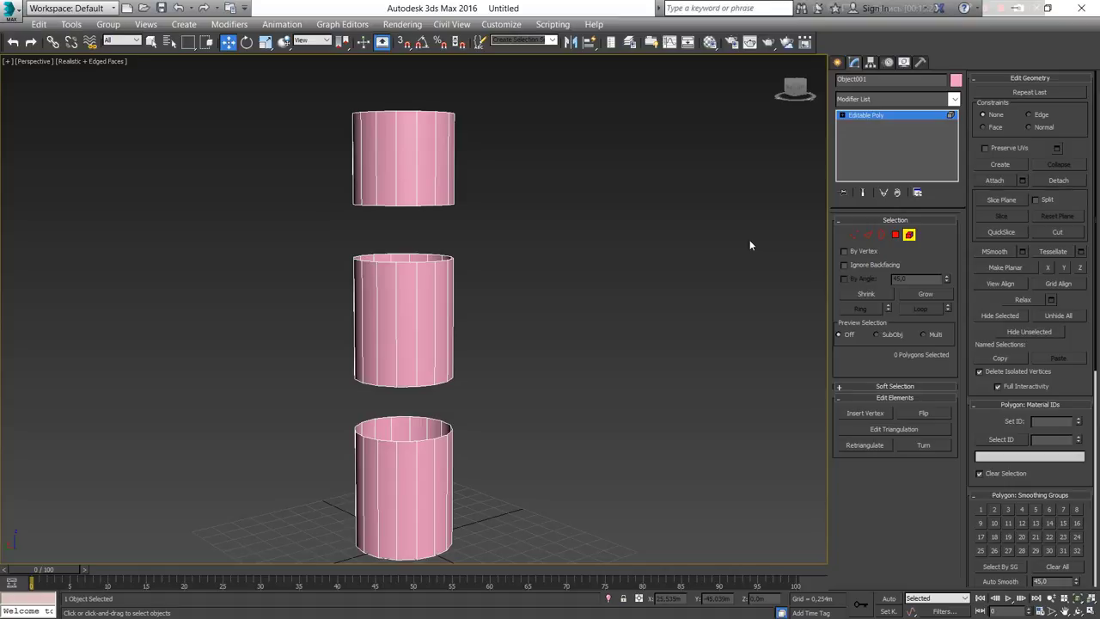
pyautogui.click(894, 233)
pyautogui.click(894, 233)
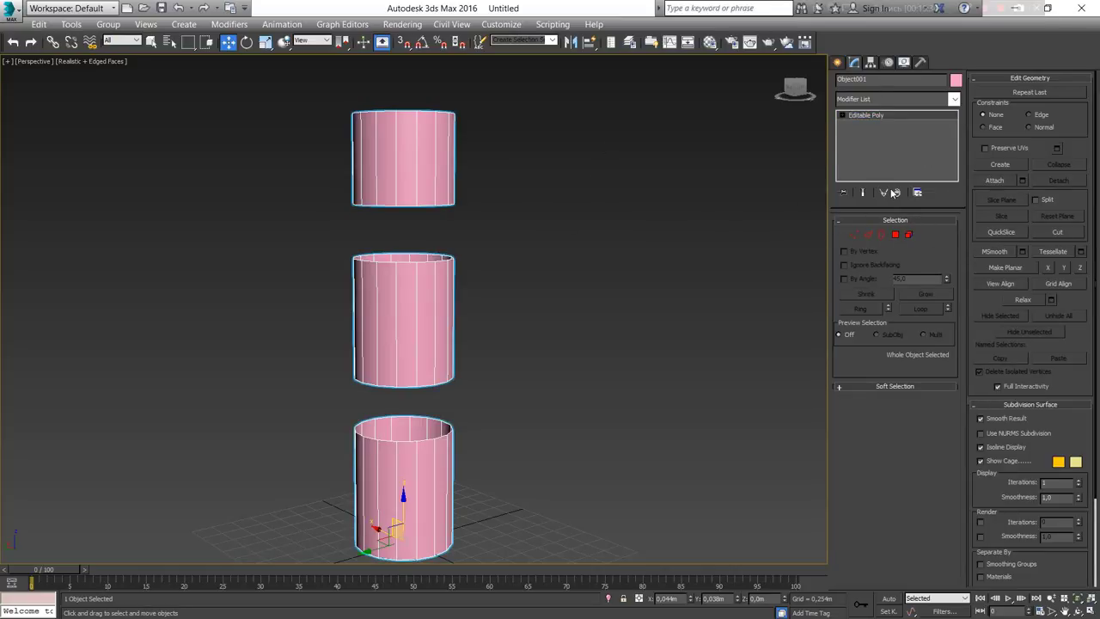
# Select the whole pink three-tube object and tilt it toward its side with Rotate.
pyautogui.click(461, 290)
pyautogui.click(447, 292)
pyautogui.press('e')
pyautogui.moveTo(449, 405); pyautogui.dragTo(450, 346, button='middle')
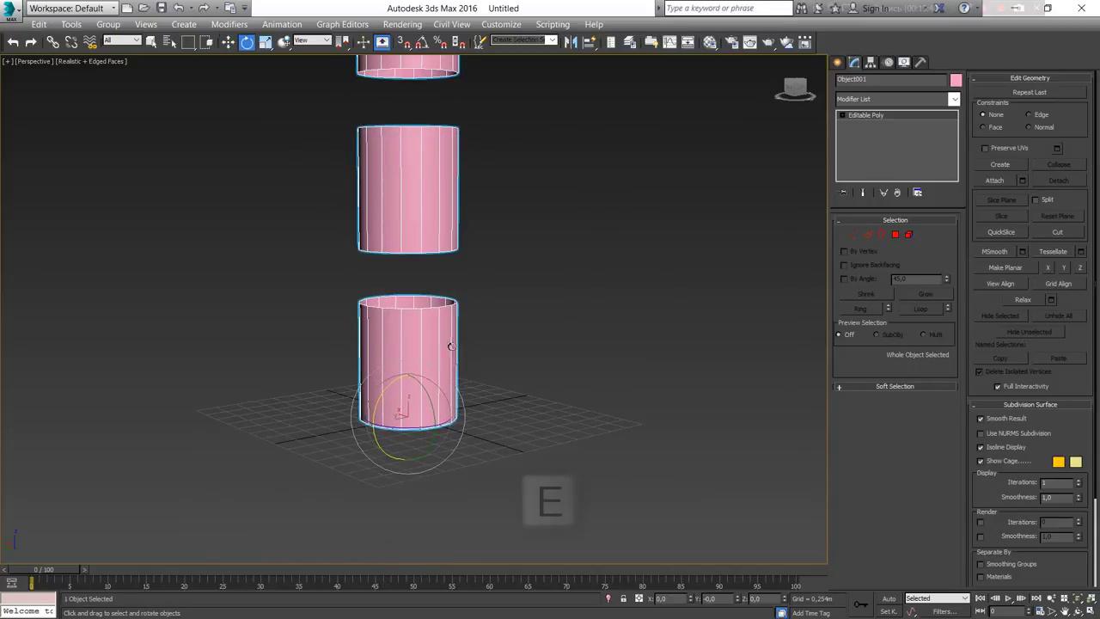
pyautogui.moveTo(427, 392)
pyautogui.mouseDown()
pyautogui.moveTo(469, 442)
pyautogui.moveTo(466, 457)
pyautogui.moveTo(464, 426)
pyautogui.moveTo(390, 338)
pyautogui.moveTo(378, 296)
pyautogui.moveTo(417, 344)
pyautogui.moveTo(441, 455)
pyautogui.mouseUp()
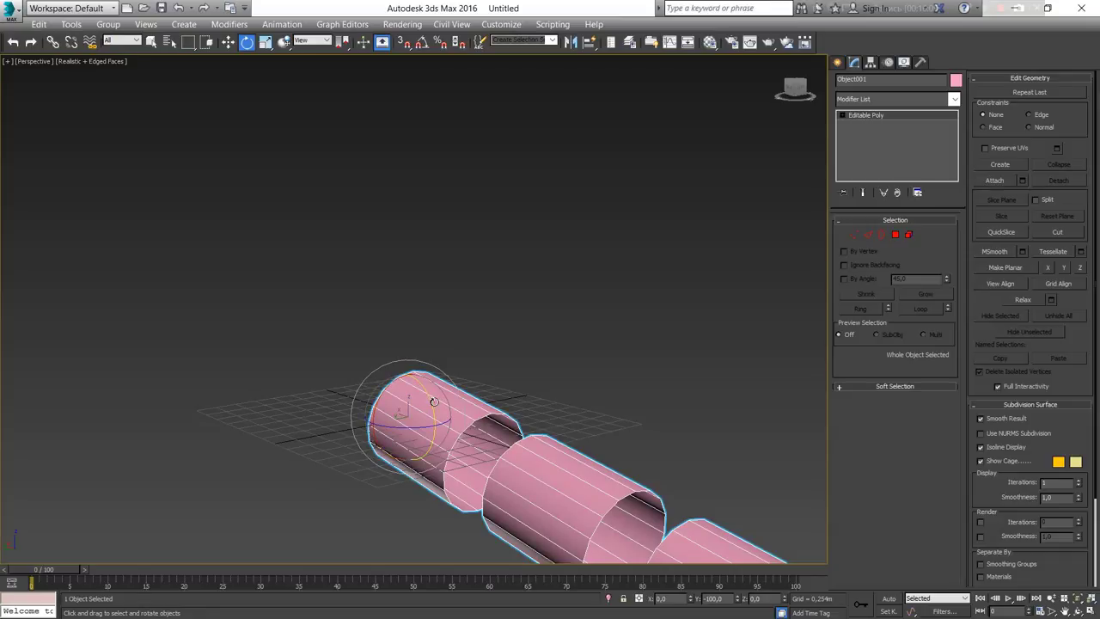
# With Angle Snap on, rotate the object back upright in fixed steps and deselect it.
pyautogui.press('a')
pyautogui.moveTo(434, 402)
pyautogui.mouseDown()
pyautogui.moveTo(410, 354)
pyautogui.moveTo(367, 311)
pyautogui.mouseUp()
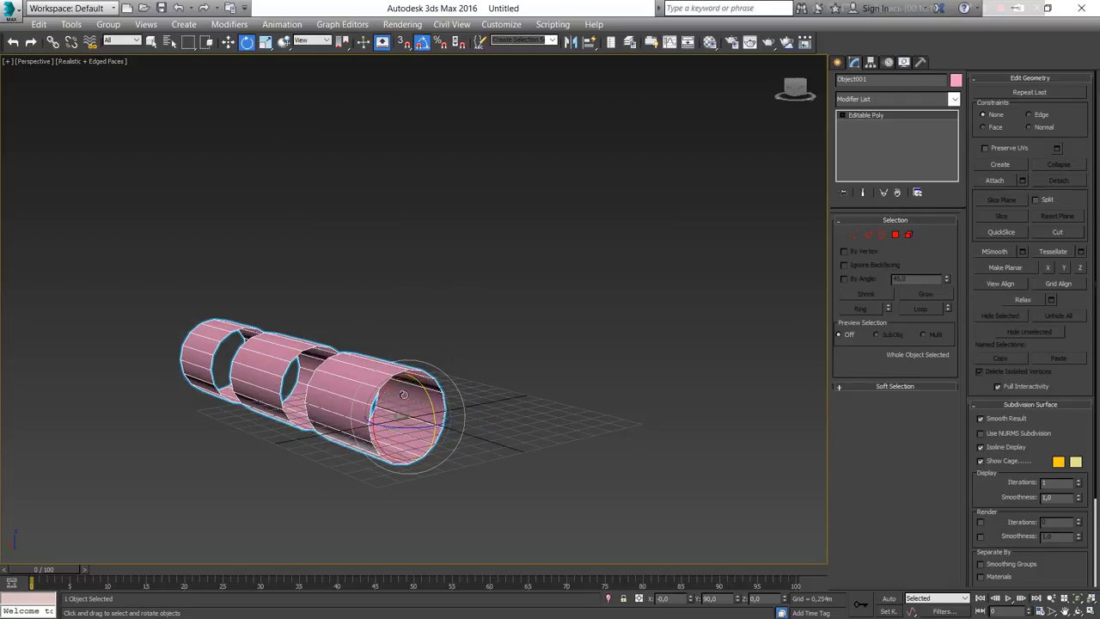
pyautogui.keyDown('alt'); pyautogui.moveTo(409, 383); pyautogui.dragTo(422, 388, button='middle'); pyautogui.keyUp('alt')
pyautogui.moveTo(452, 393); pyautogui.dragTo(481, 425)
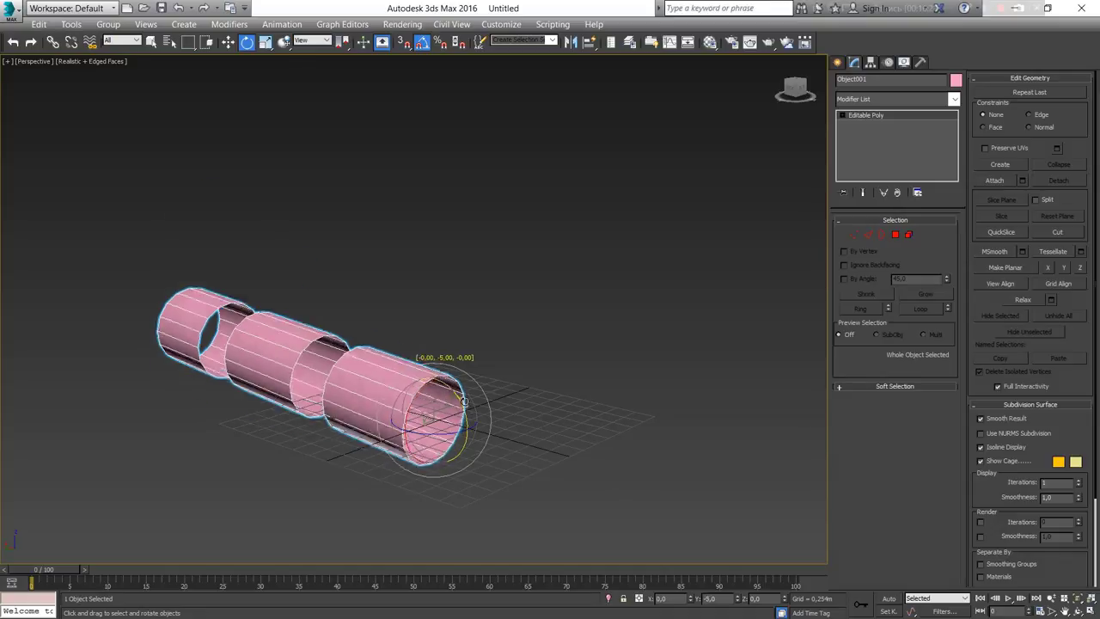
pyautogui.click(484, 427)
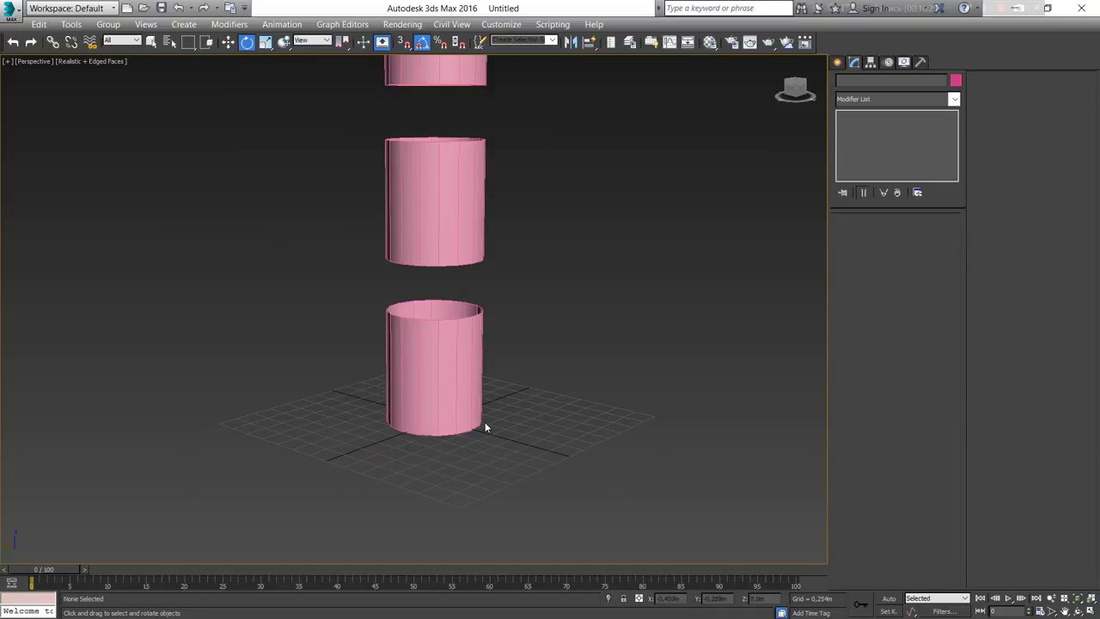